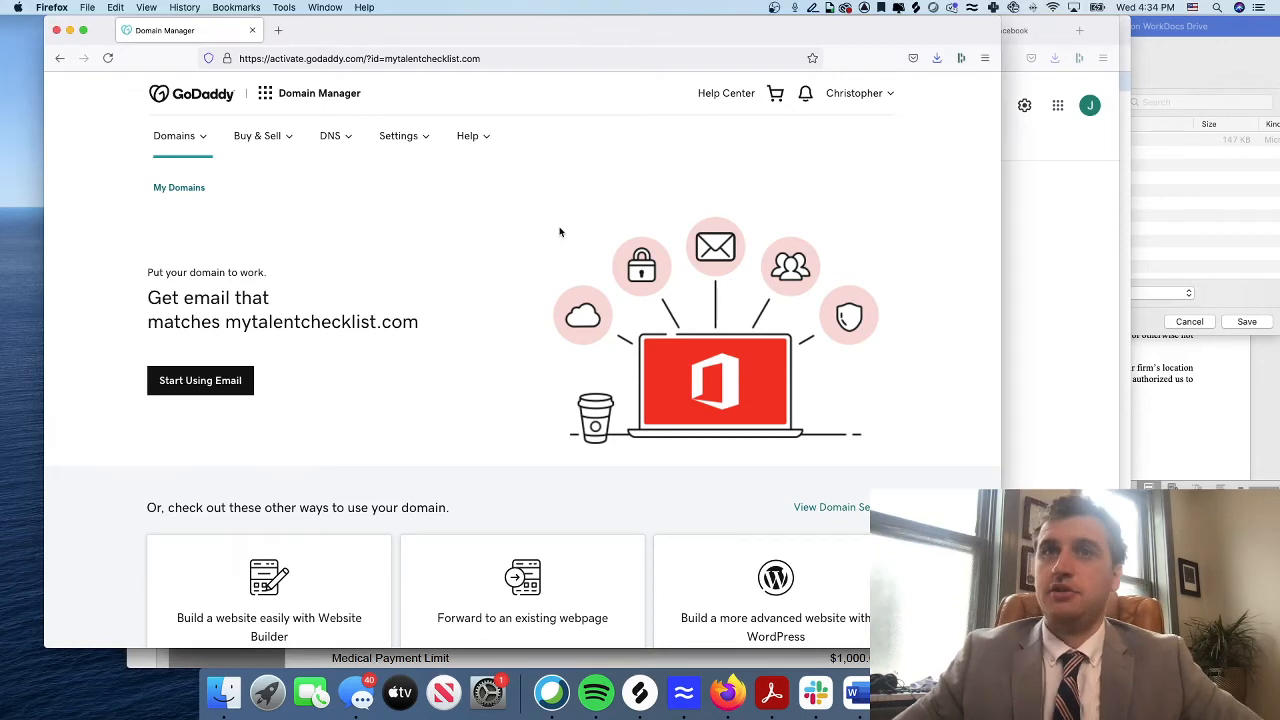
Look through the DNS menu options on the GoDaddy email offer page
scroll(280, 330, "down", 5)
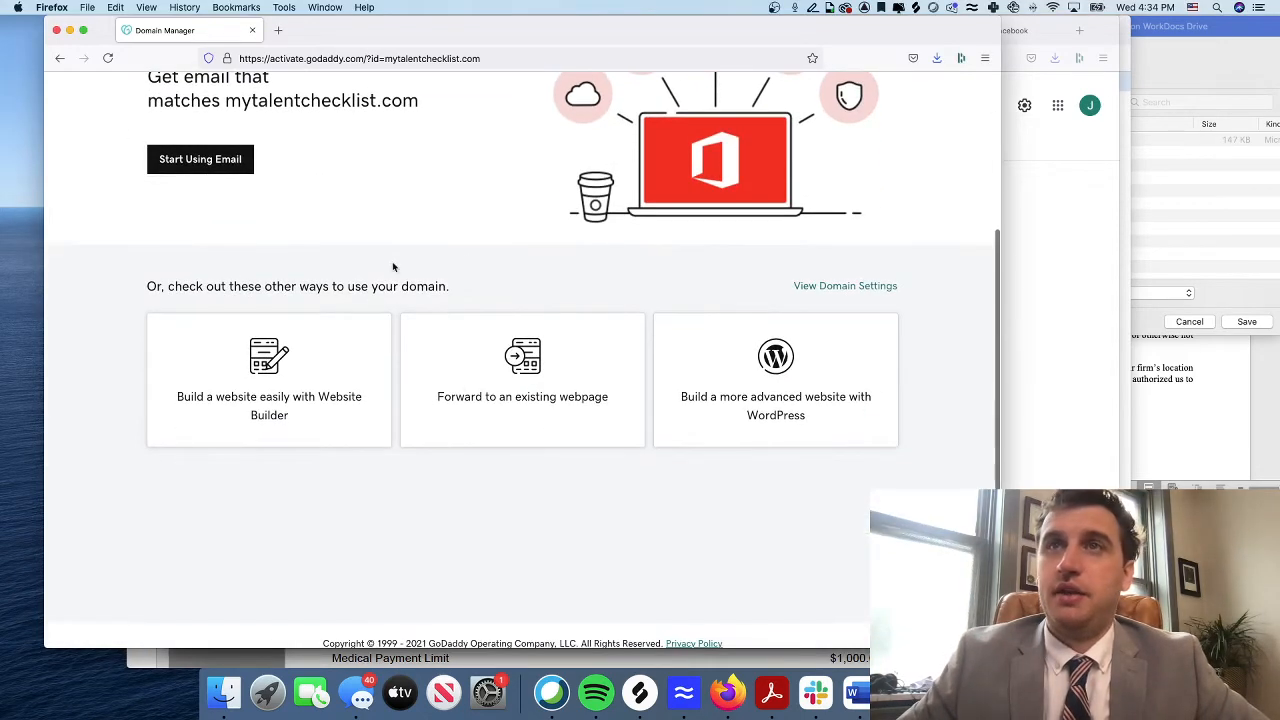
scroll(391, 266, "up", 5)
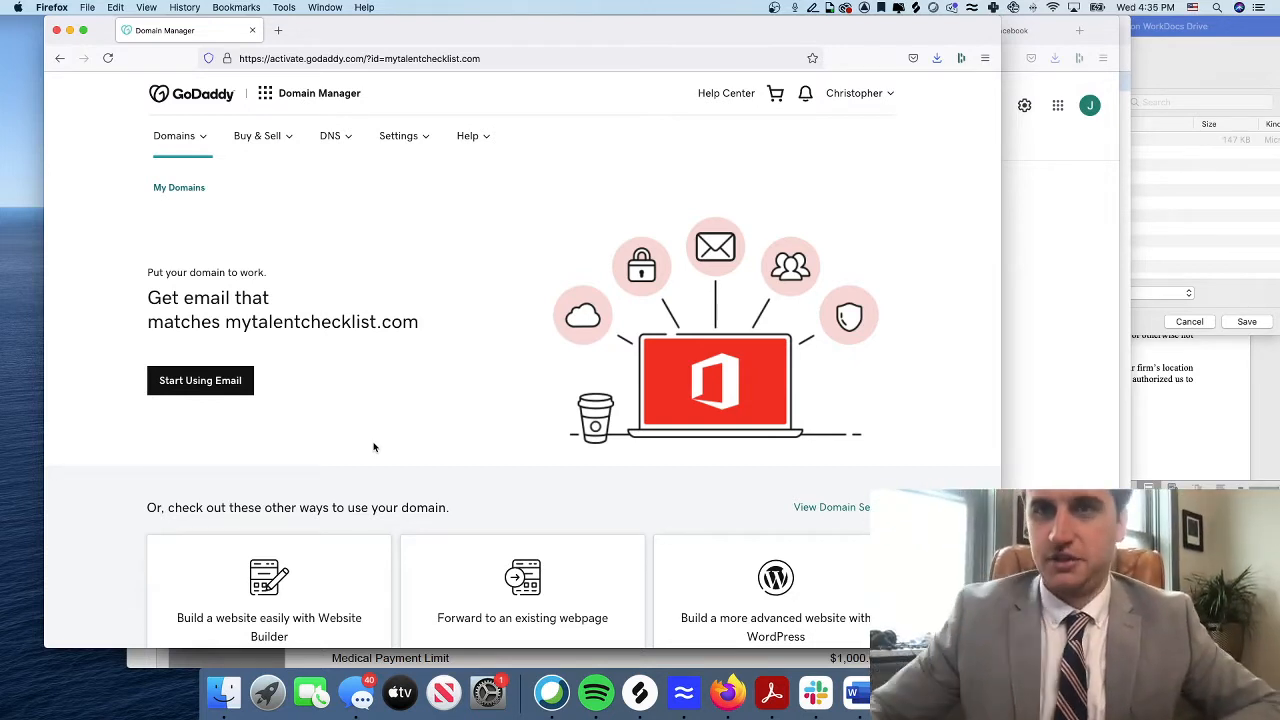
left_click(332, 137)
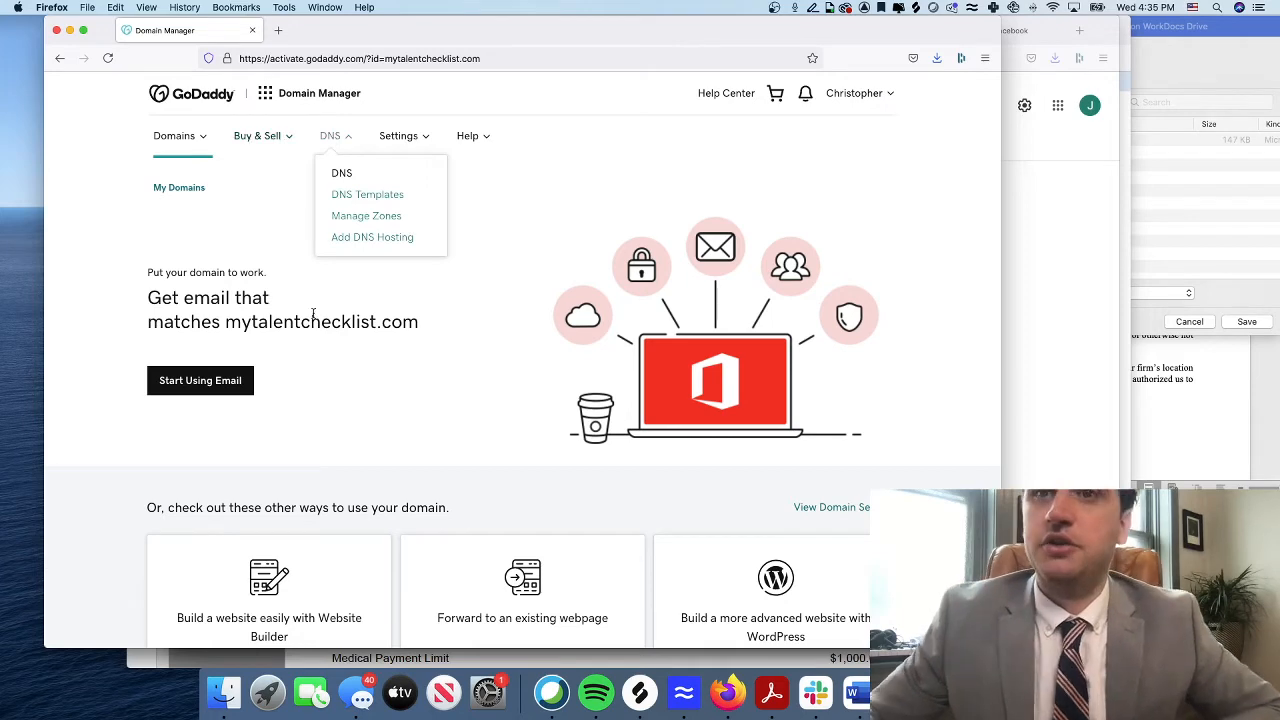
left_click(309, 254)
left_click(343, 140)
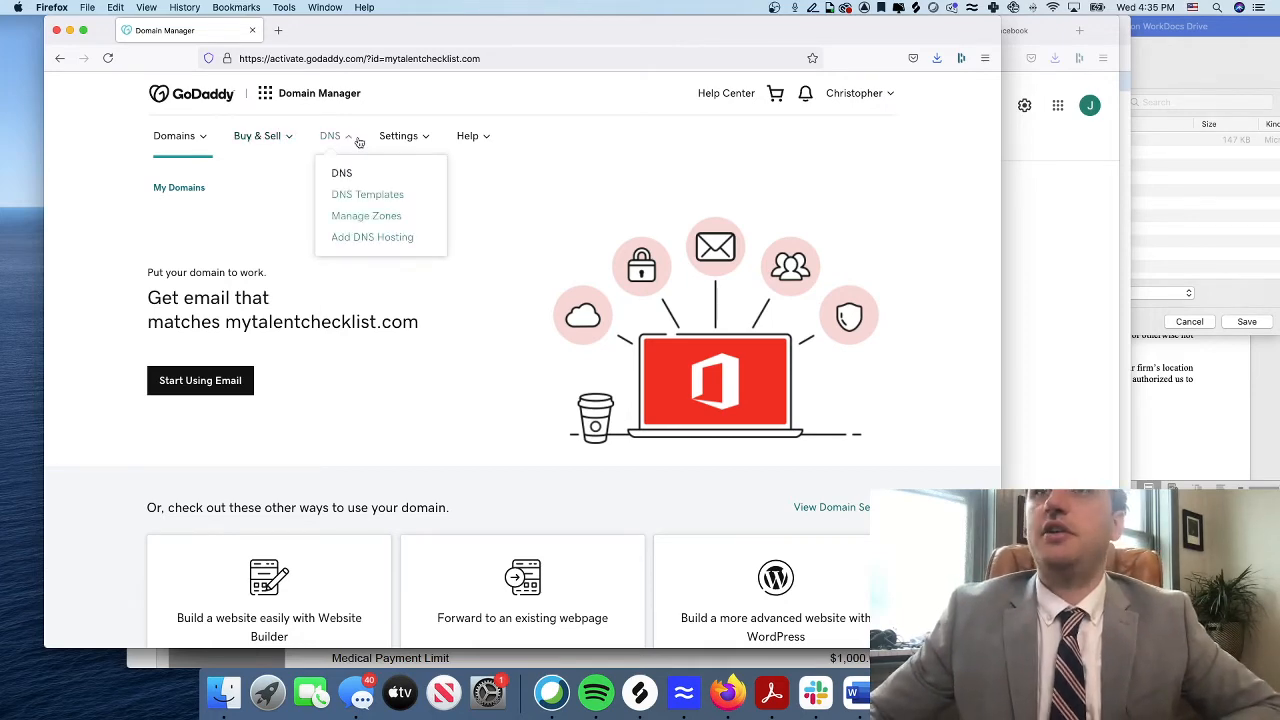
scroll(400, 365, "down", 5)
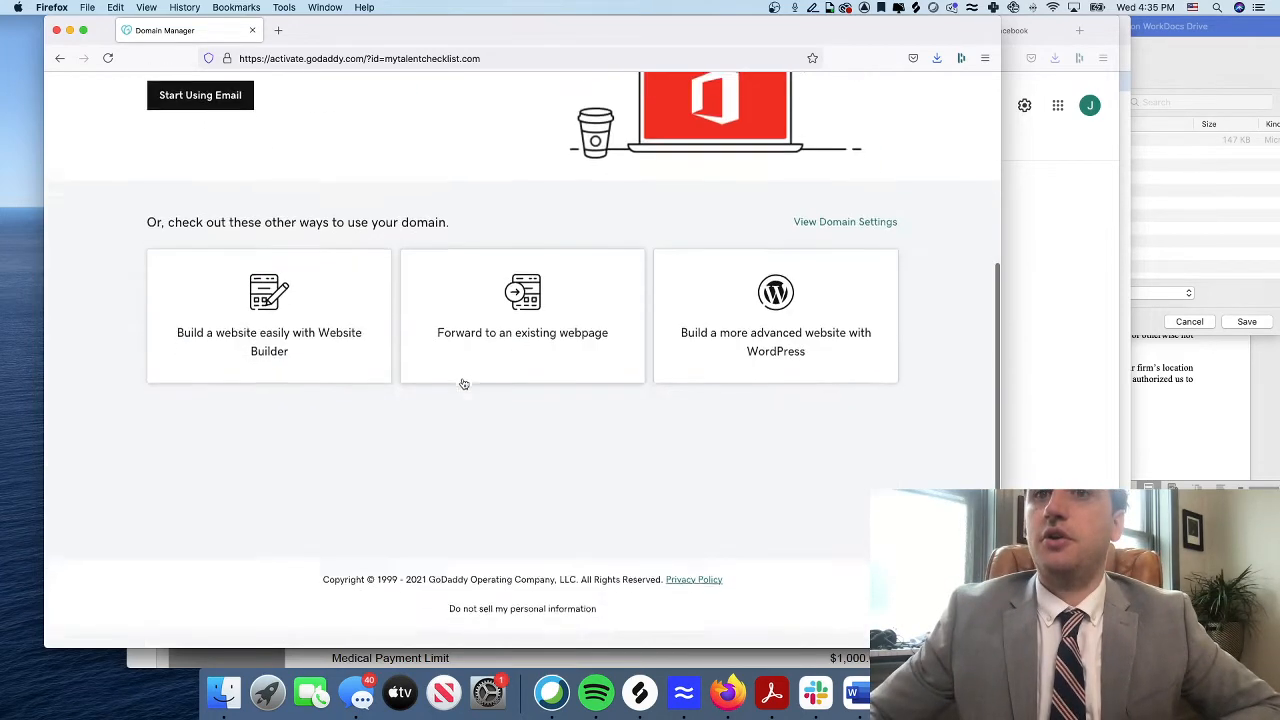
scroll(463, 380, "up", 4)
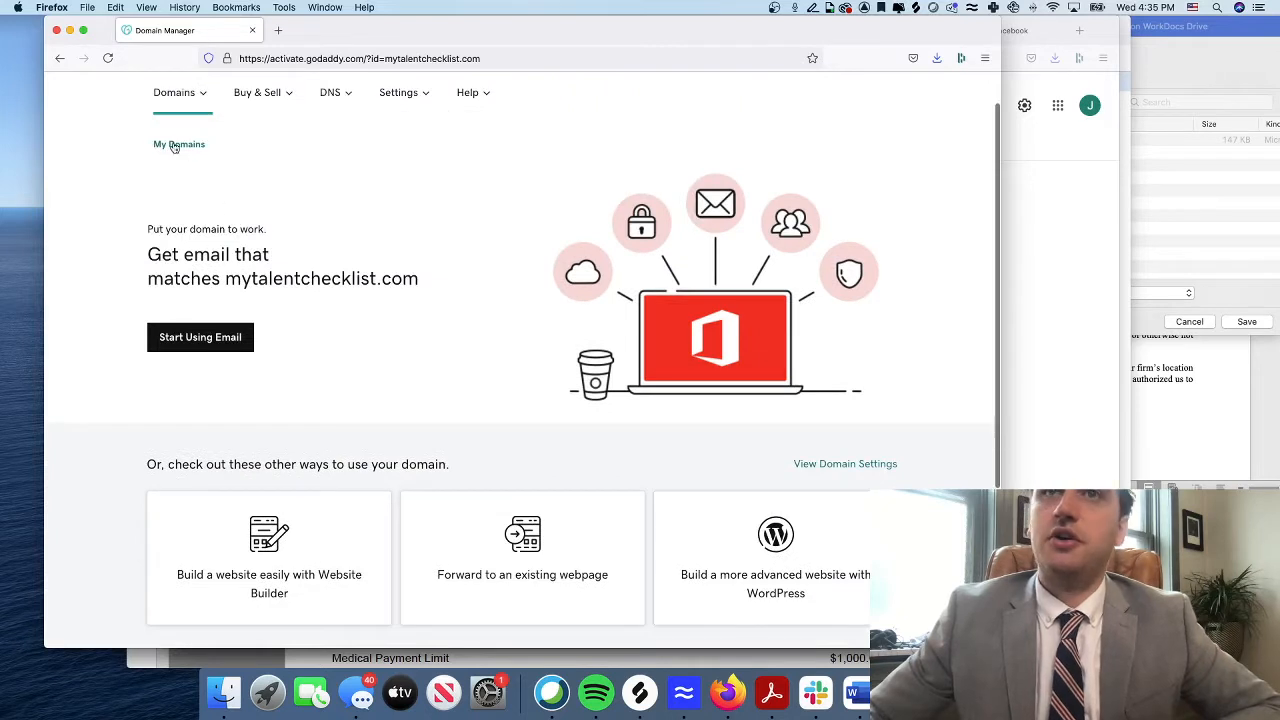
From My Domains, open mytalentchecklist.com's Domain Settings and expand its DNS menu
left_click(179, 144)
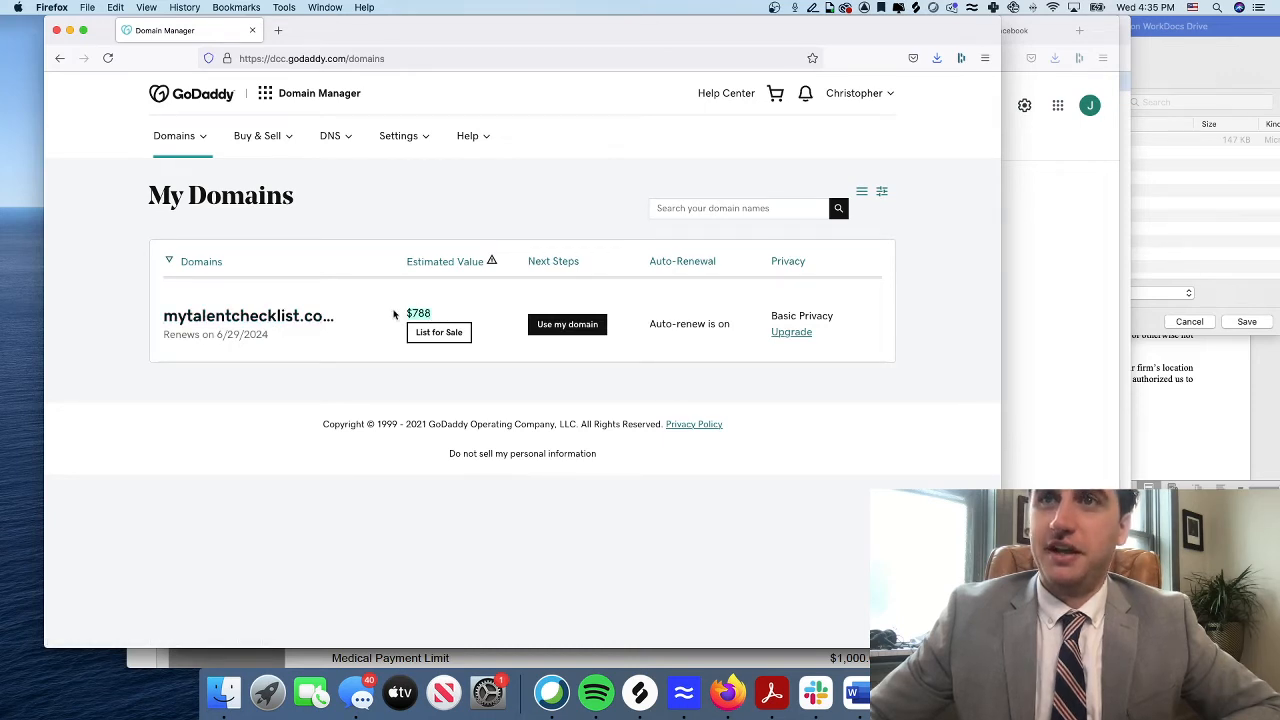
left_click(287, 319)
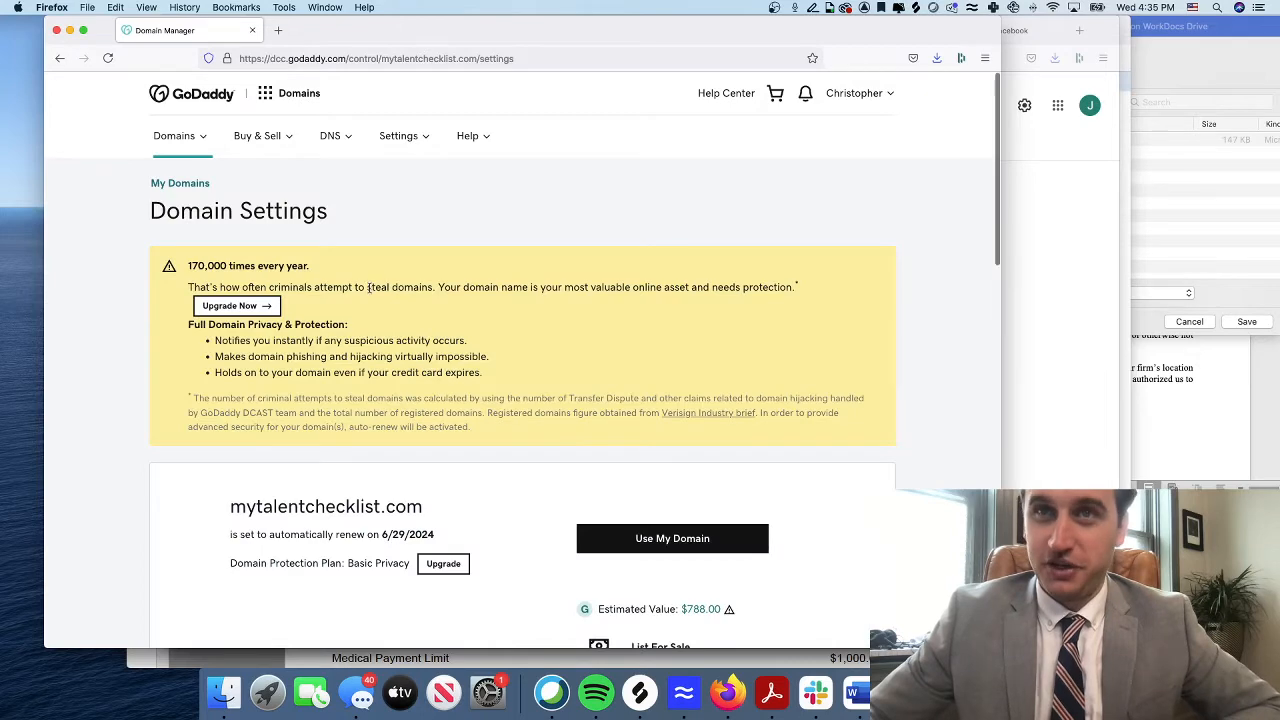
scroll(412, 318, "down", 3)
scroll(416, 315, "up", 2)
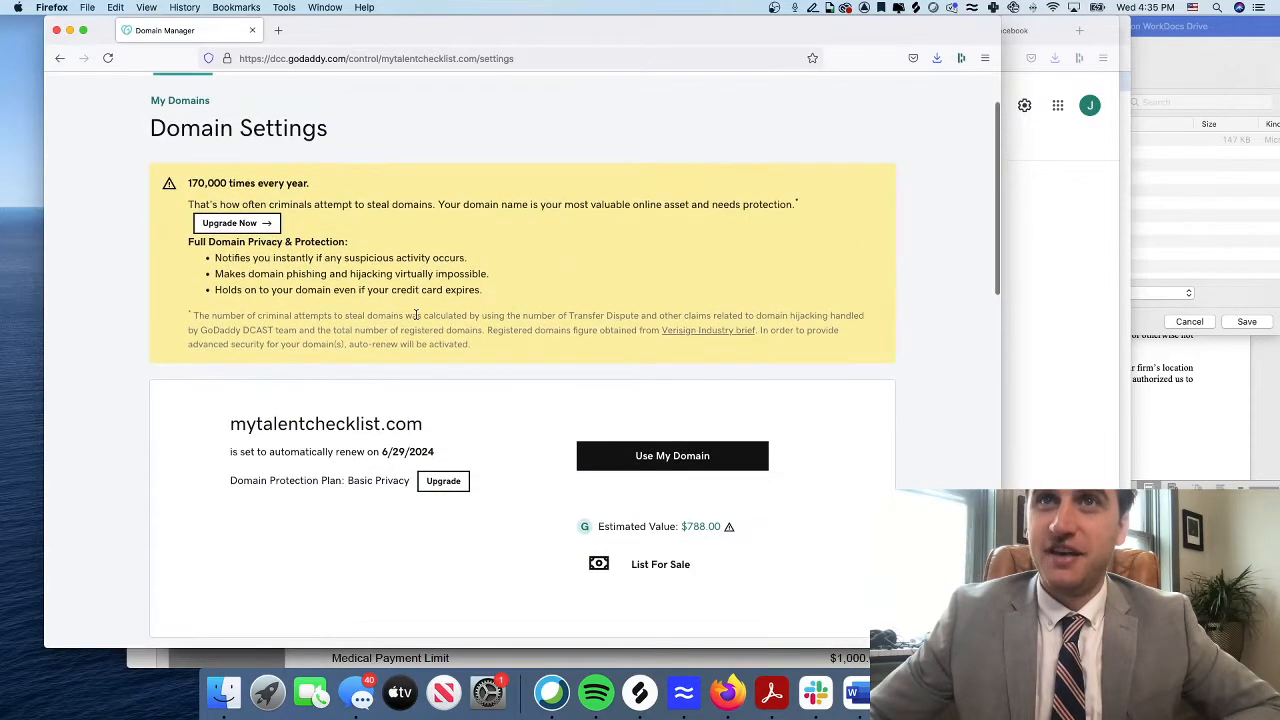
scroll(430, 322, "down", 5)
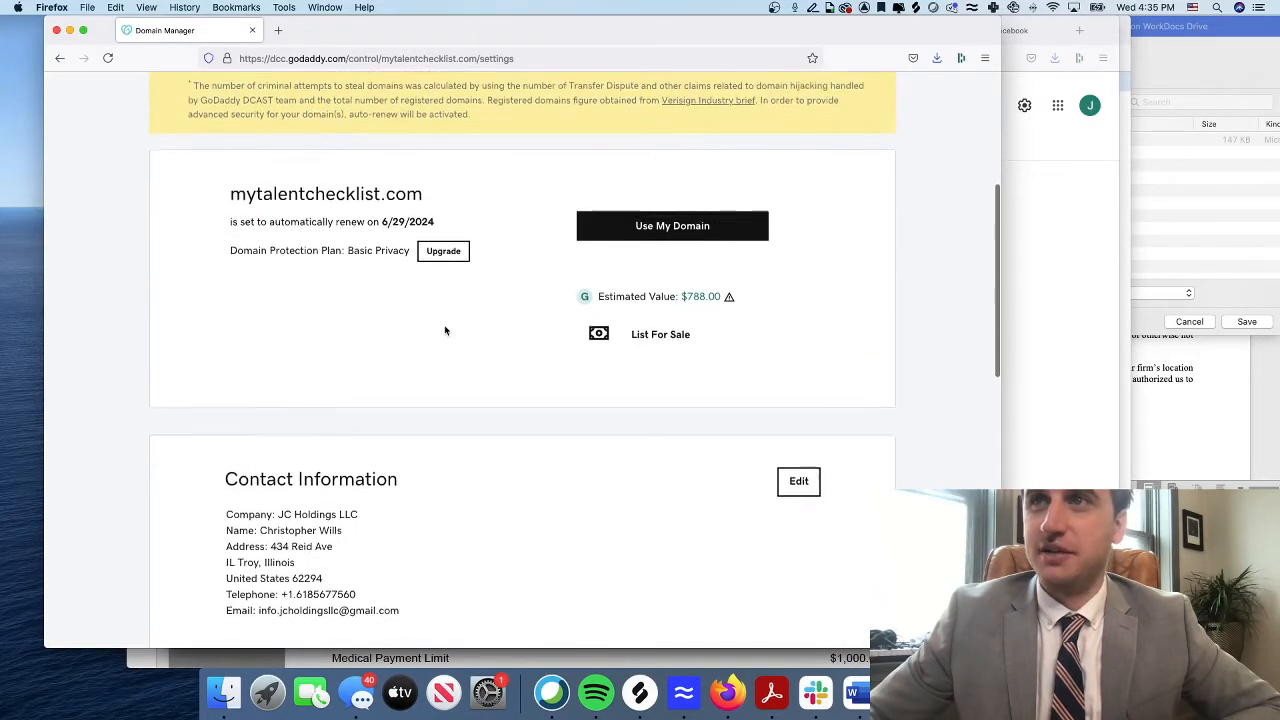
scroll(445, 330, "down", 4)
scroll(450, 320, "up", 9)
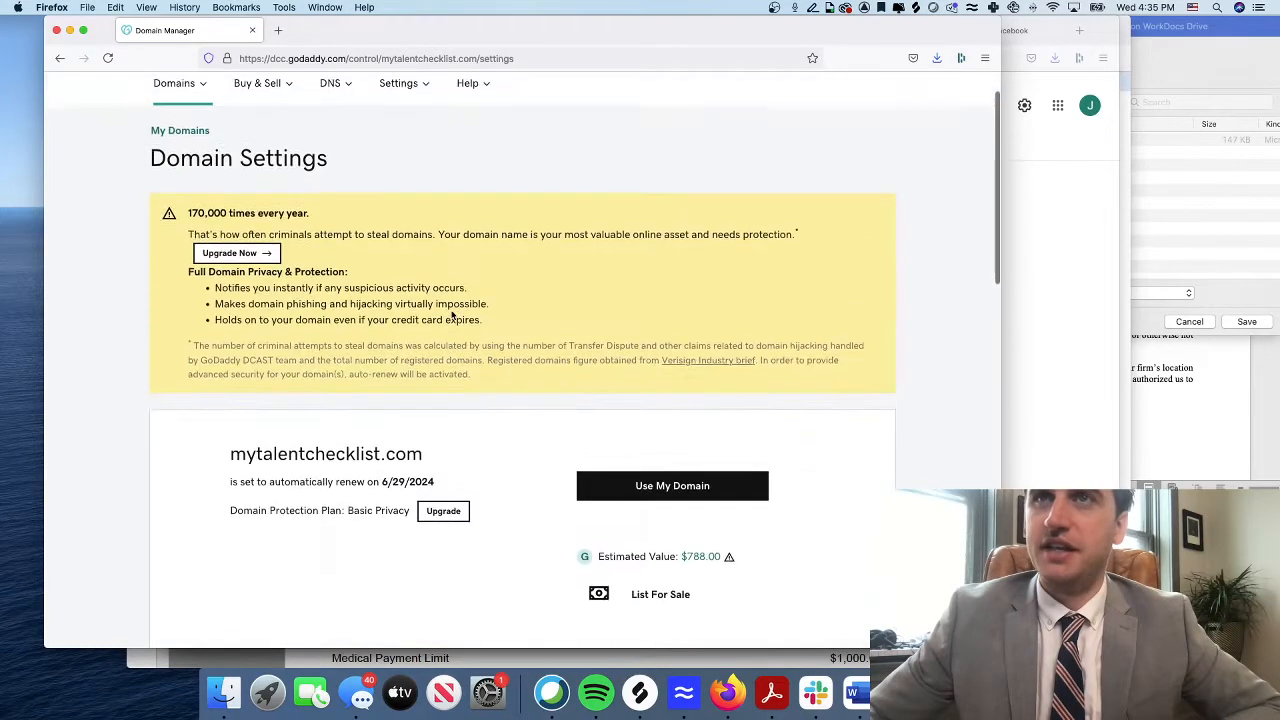
left_click(330, 87)
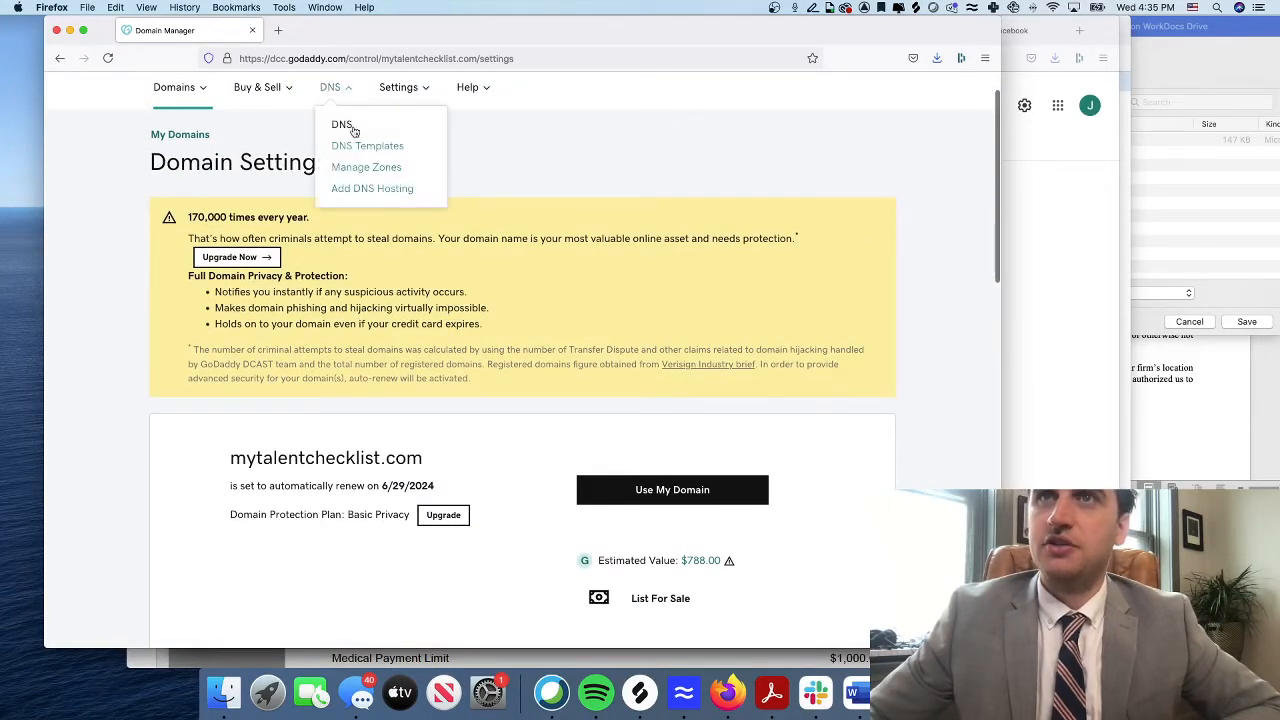
scroll(358, 165, "down", 1)
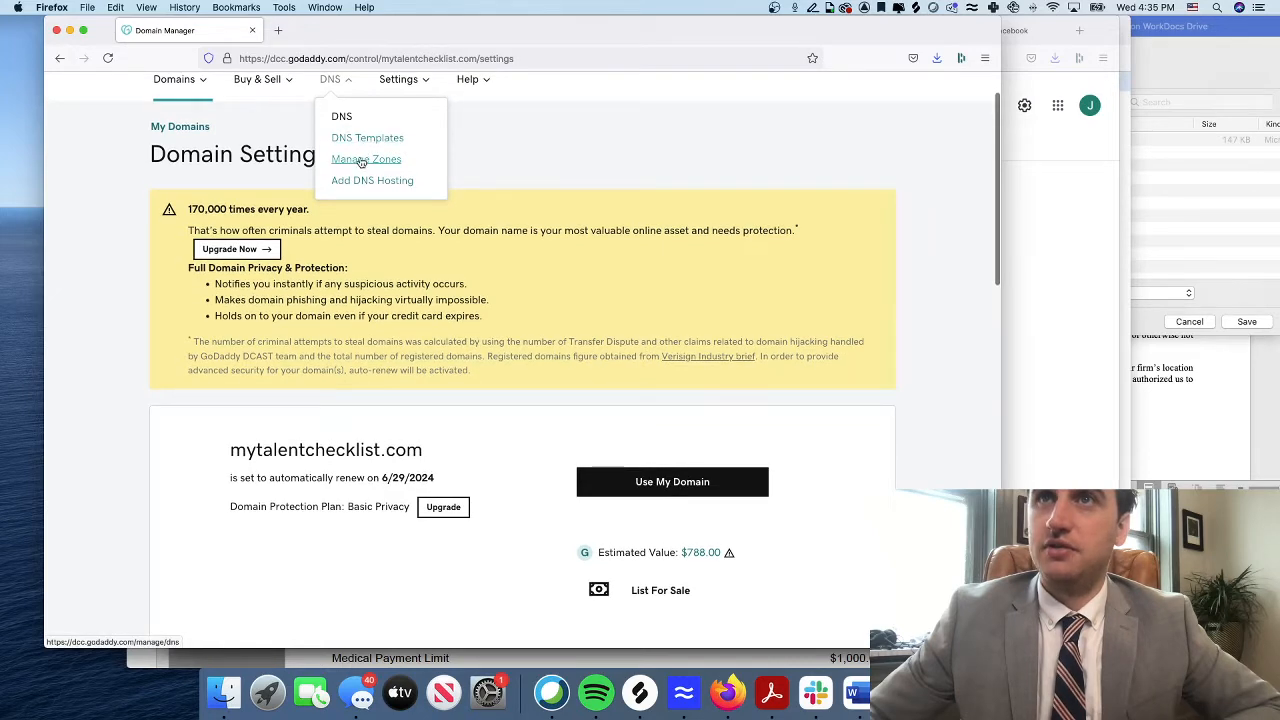
Open Manage Zones and load the DNS records for mytalentchecklist.com
left_click(360, 160)
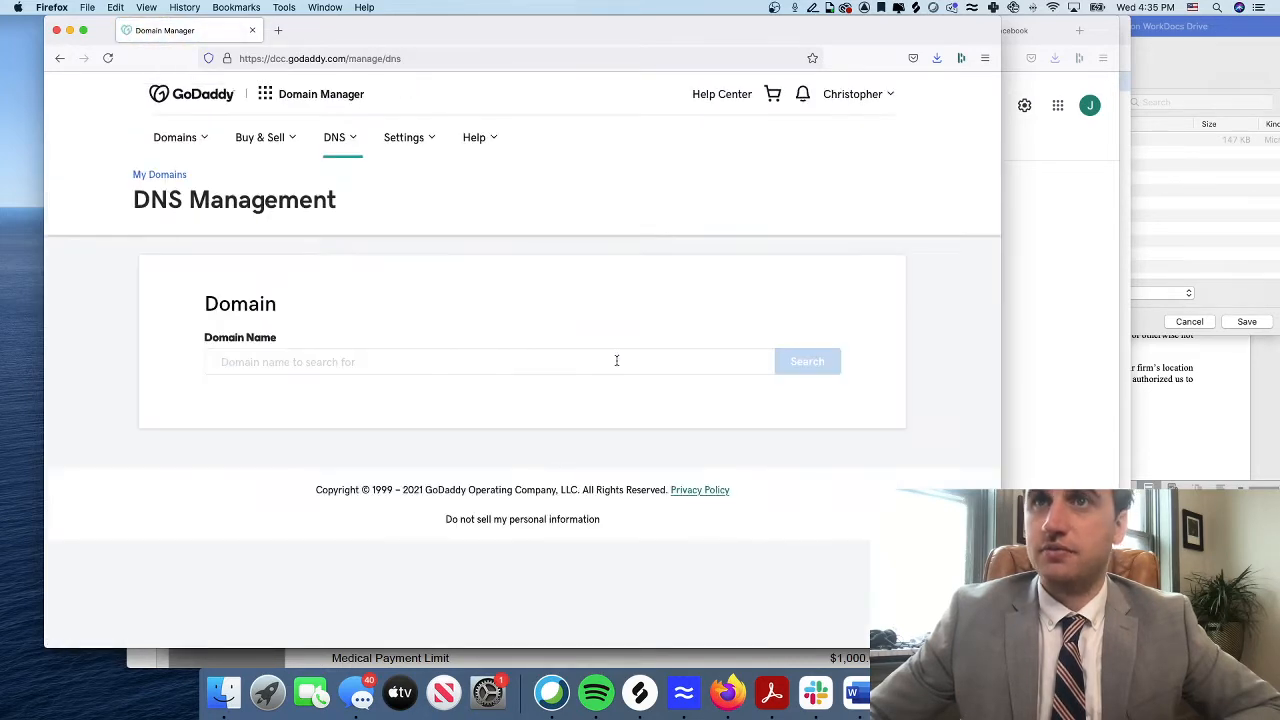
left_click(396, 355)
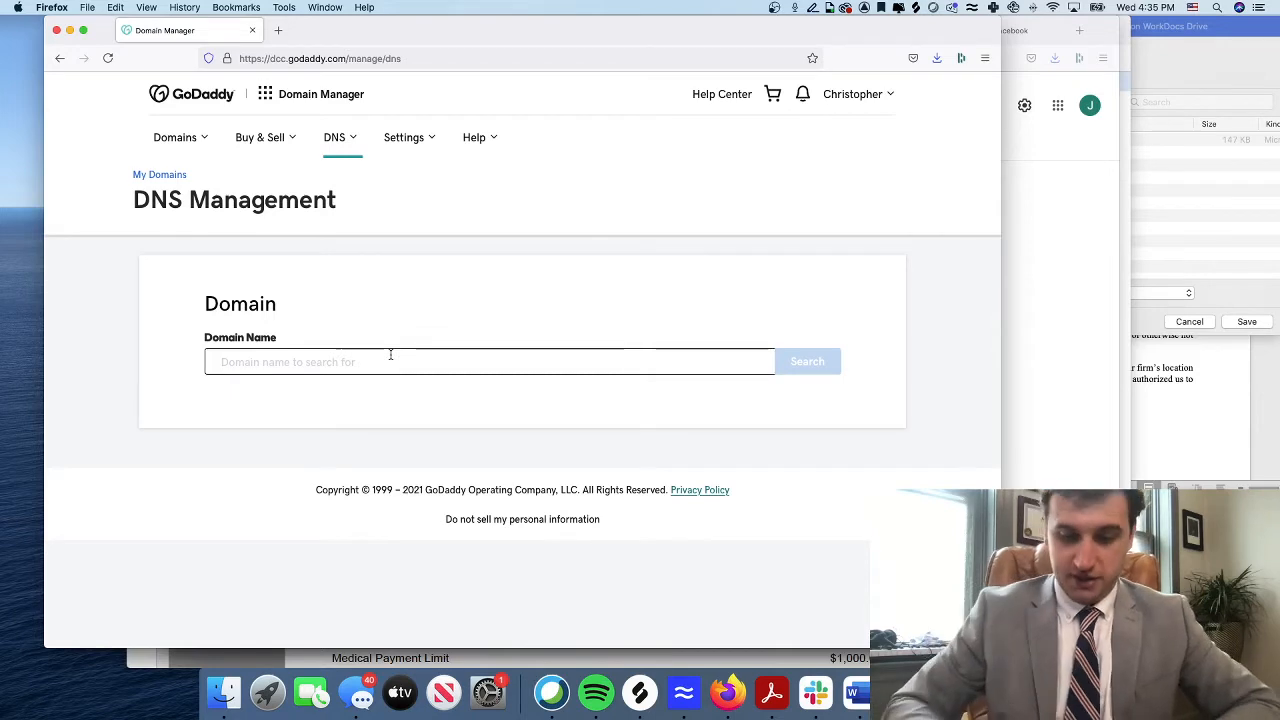
type("mytal")
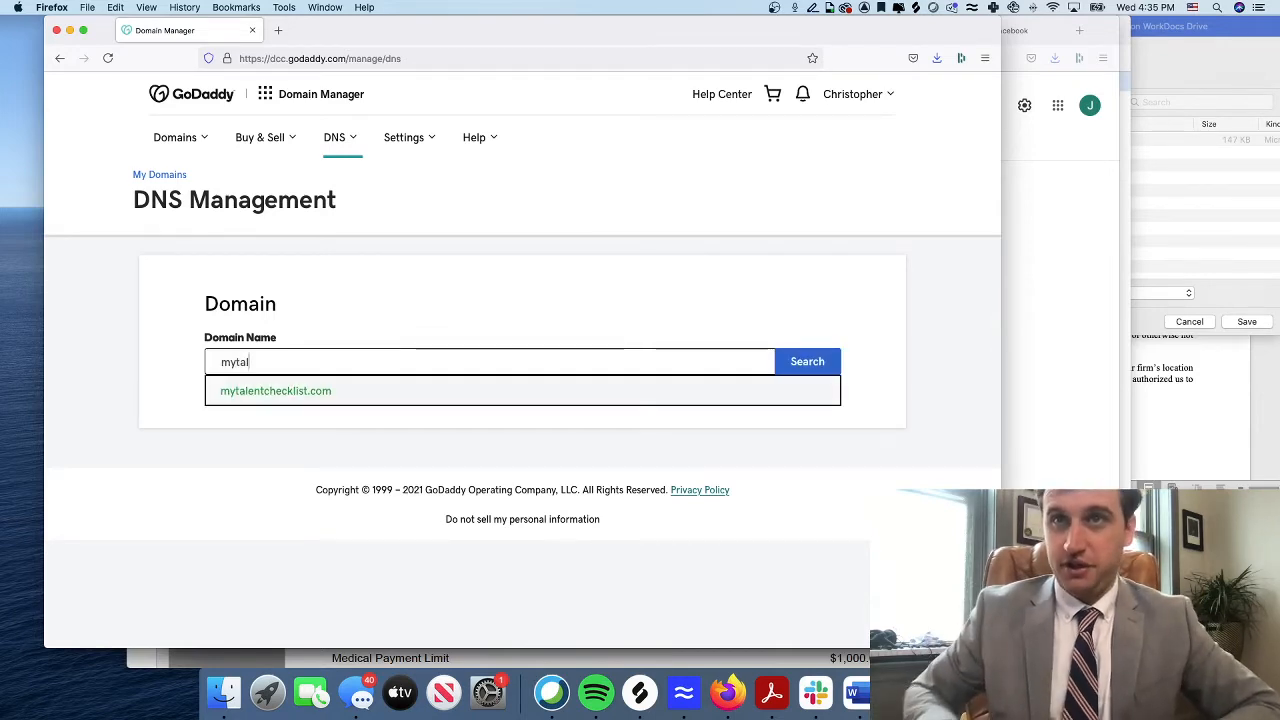
left_click(400, 390)
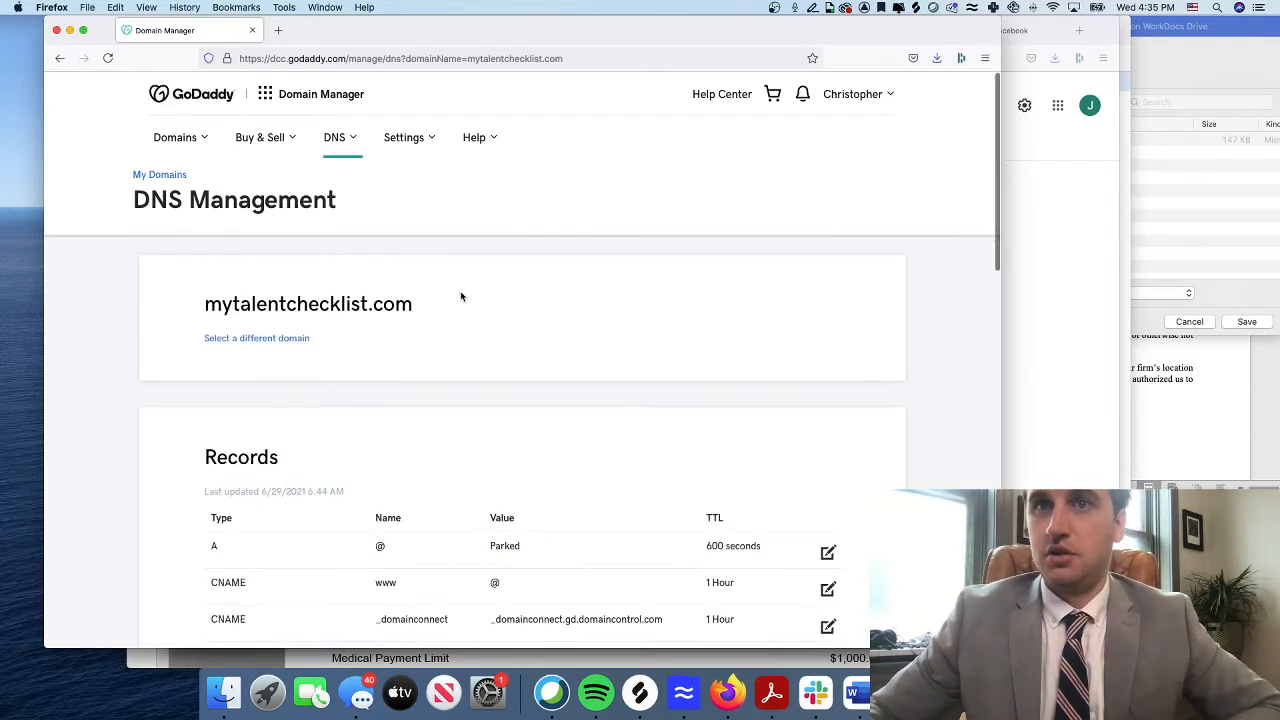
scroll(487, 307, "down", 3)
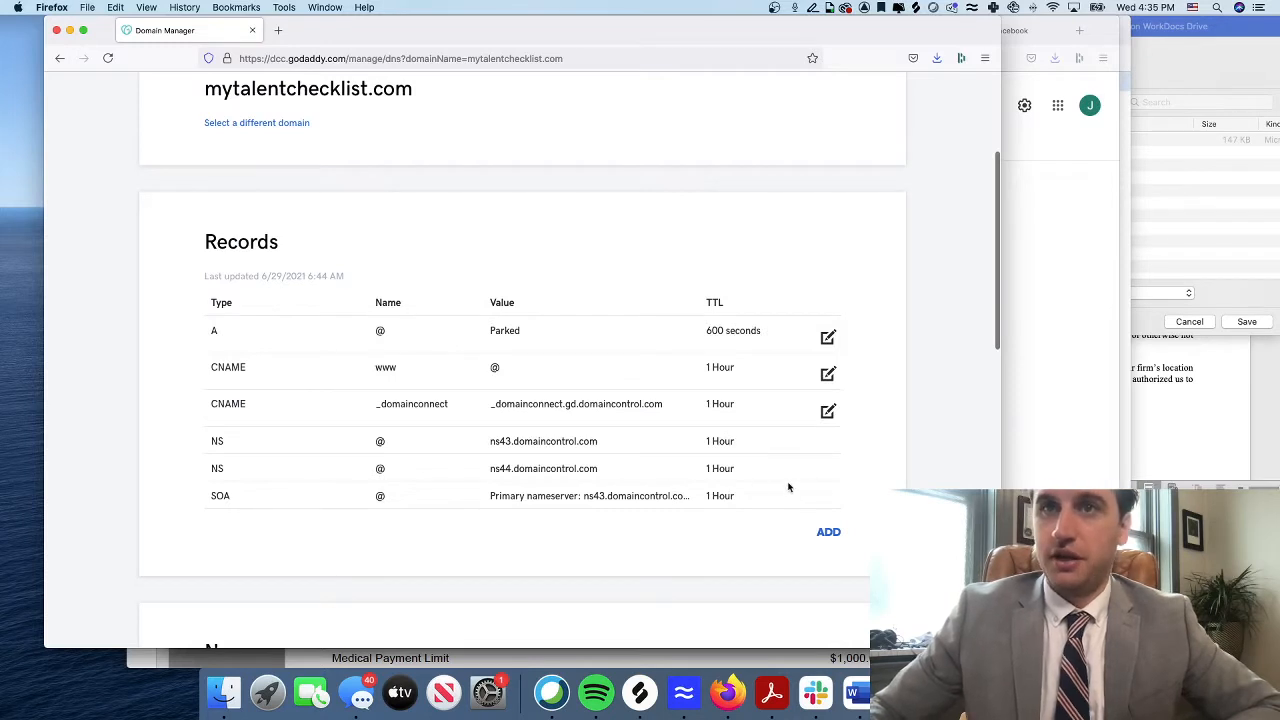
Highlight the DNS records table and the page address, then clear the selection
left_click_drag(818, 498, 194, 300)
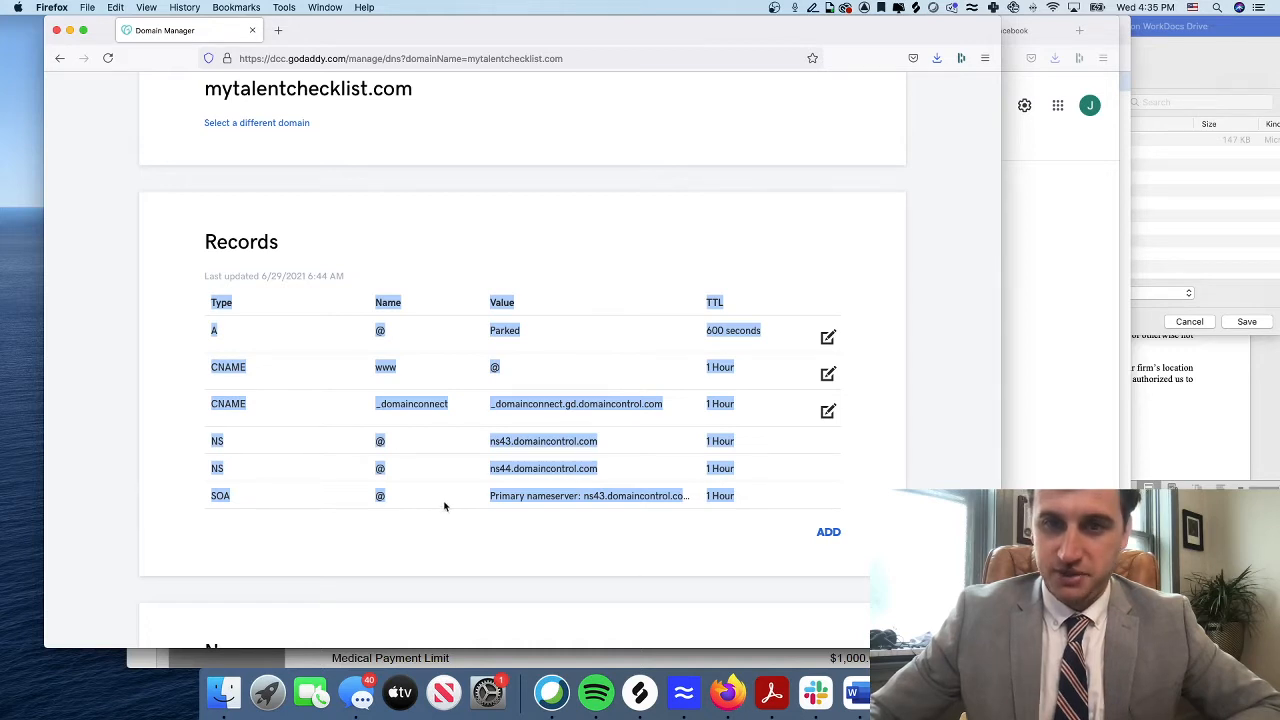
left_click(310, 59)
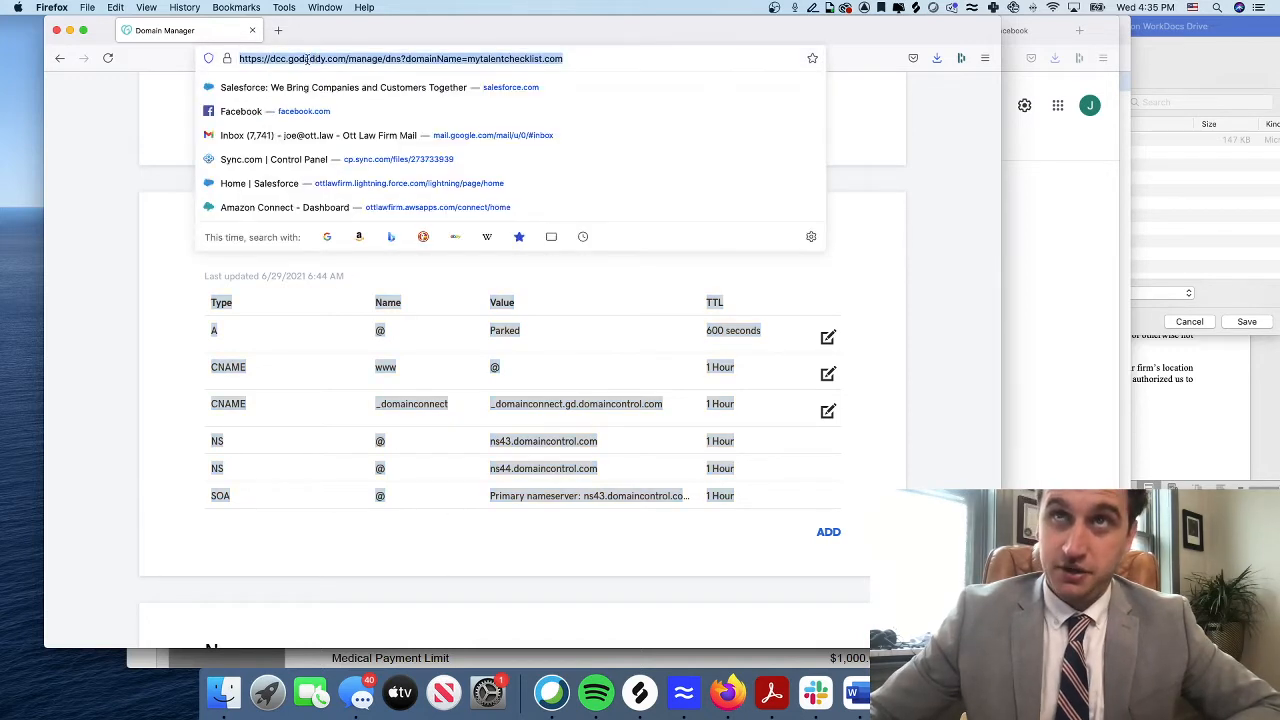
left_click(417, 479)
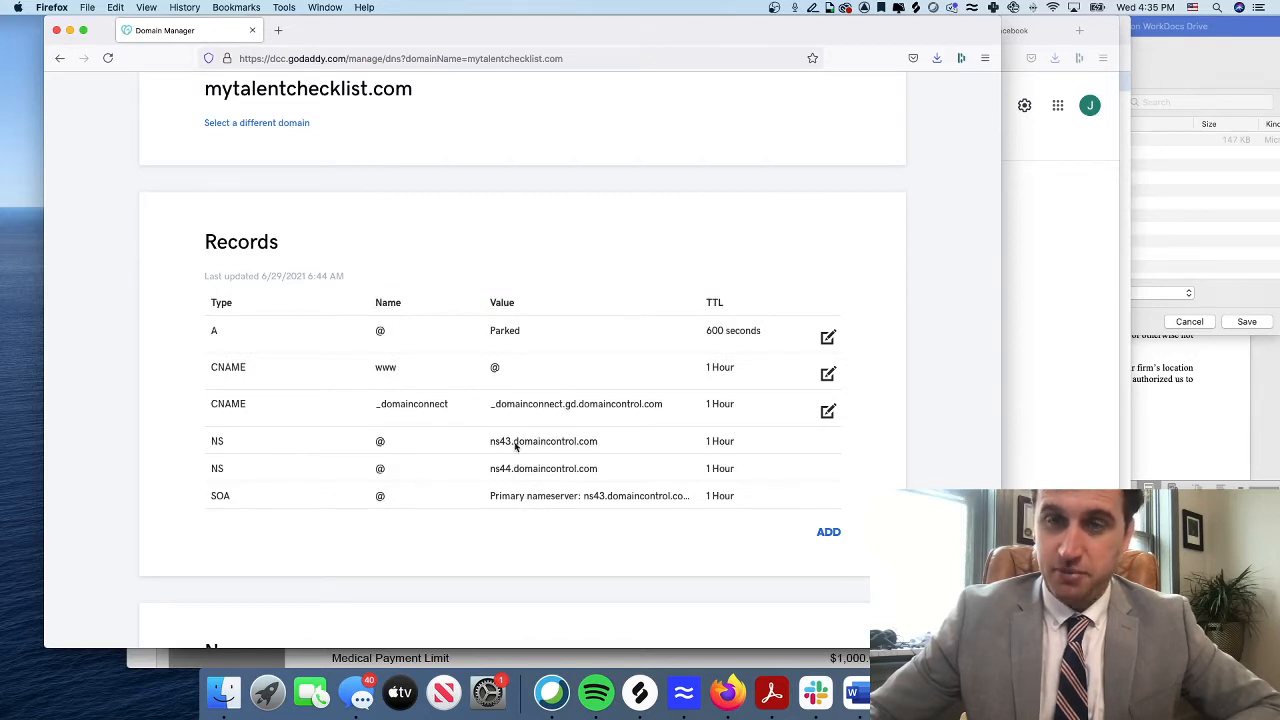
Load lightsail.aws.amazon.com in a new tab and close the GoDaddy recommendation panel
left_click(278, 33)
type("lightsail.aws.amazon.com/")
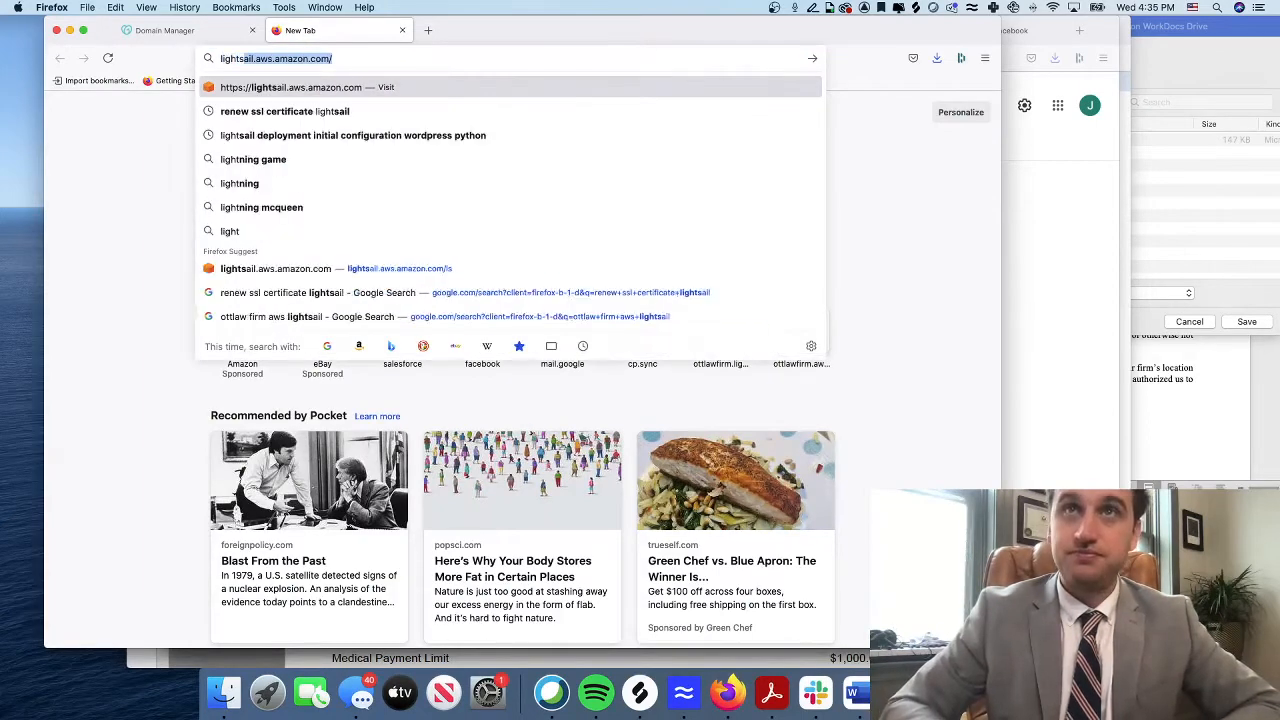
key("Return")
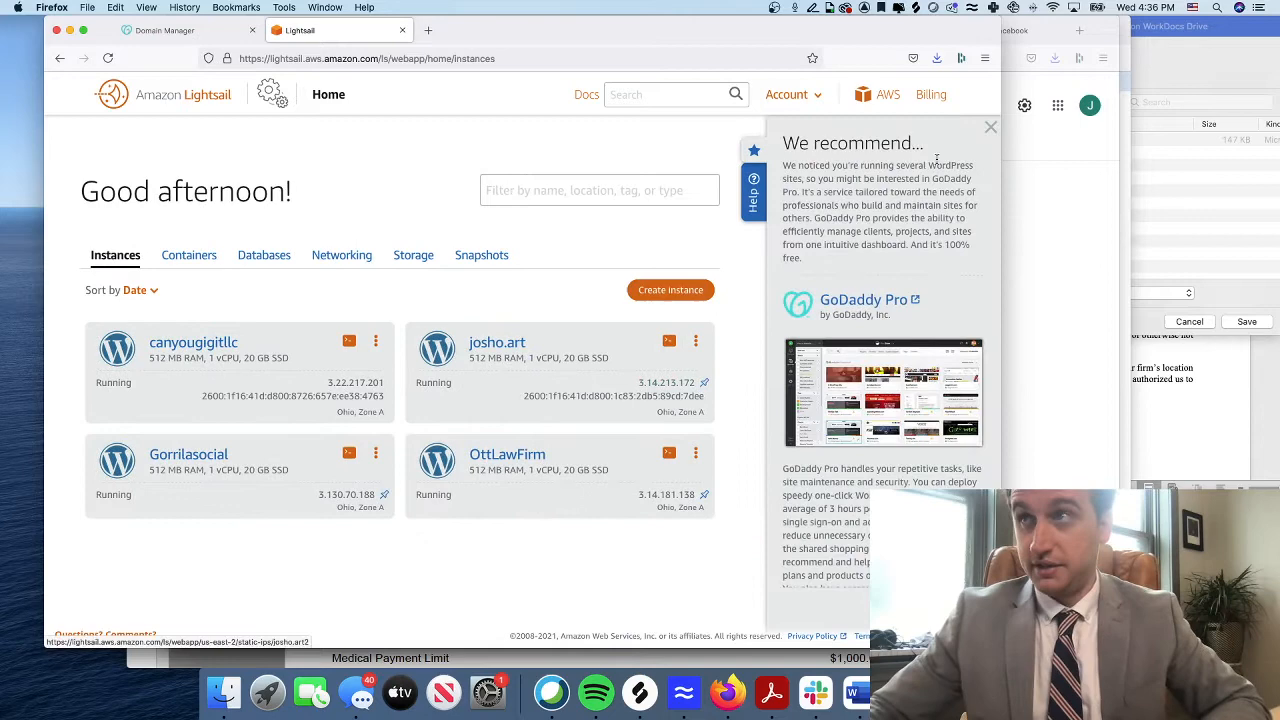
left_click(990, 127)
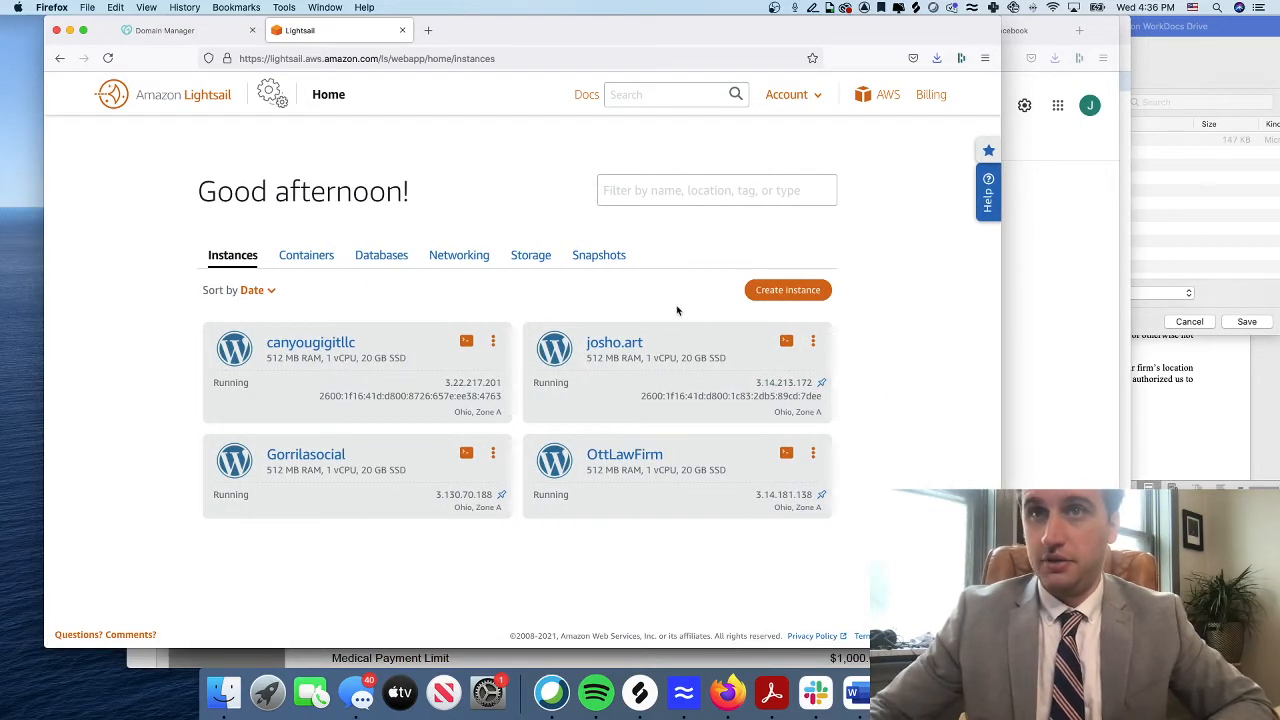
Create a WordPress instance named MyTalentChecklist.com, then open a blank browser tab
left_click(787, 291)
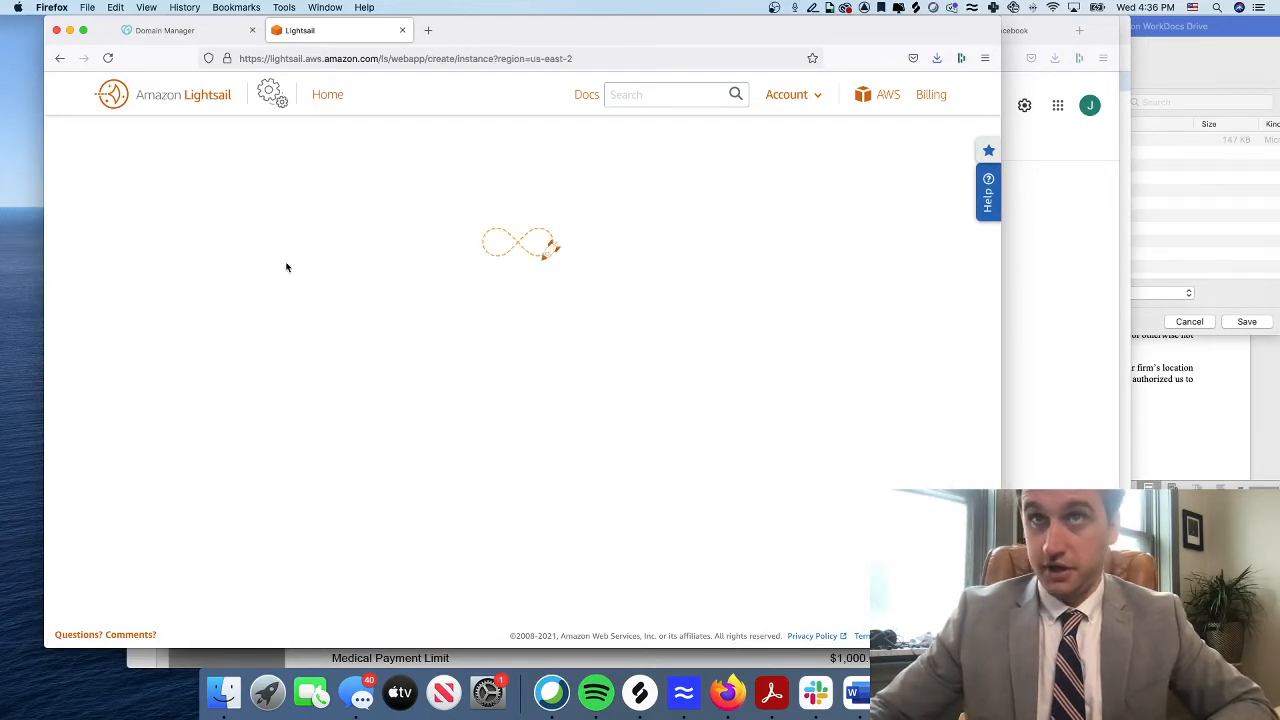
scroll(440, 412, "down", 4)
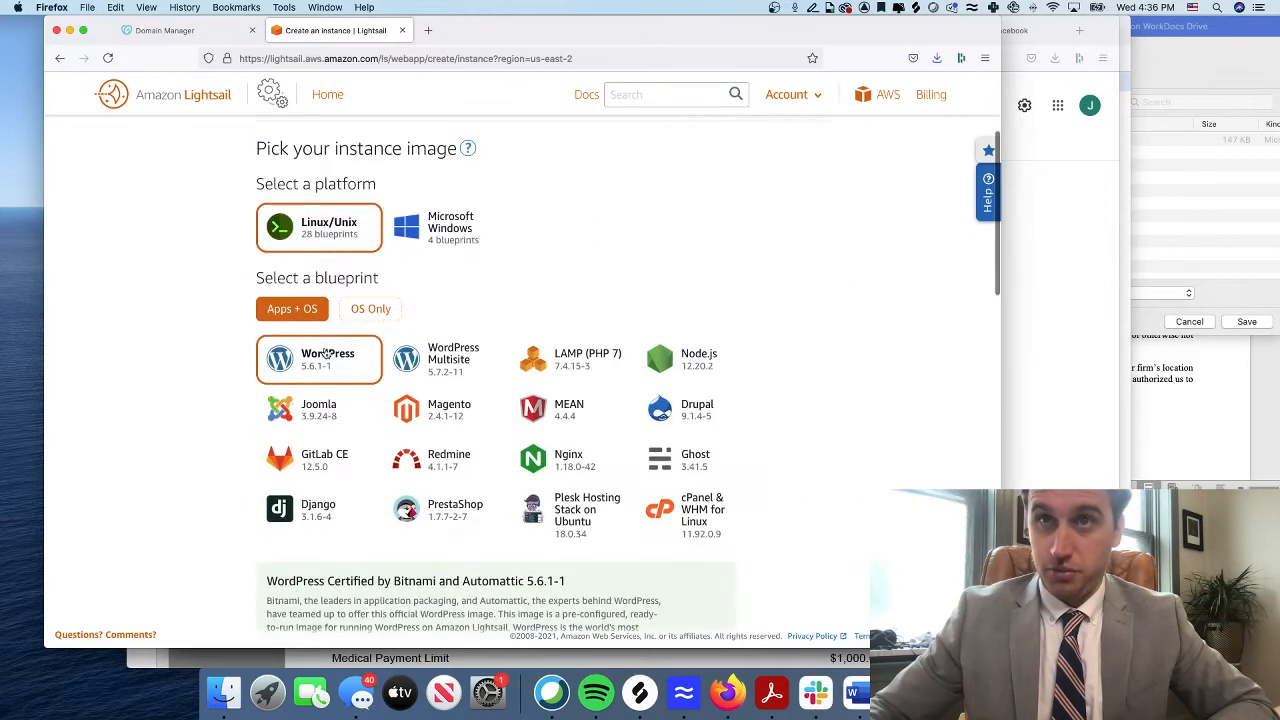
scroll(516, 343, "down", 10)
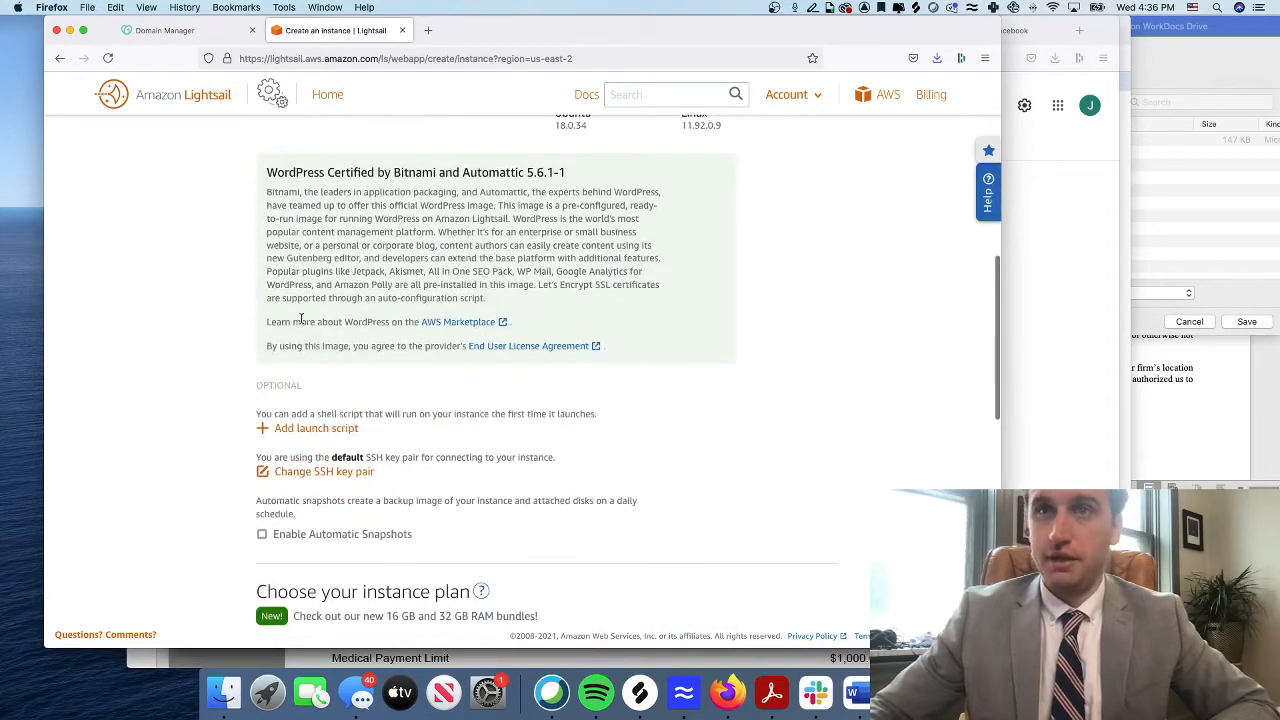
scroll(303, 322, "down", 4)
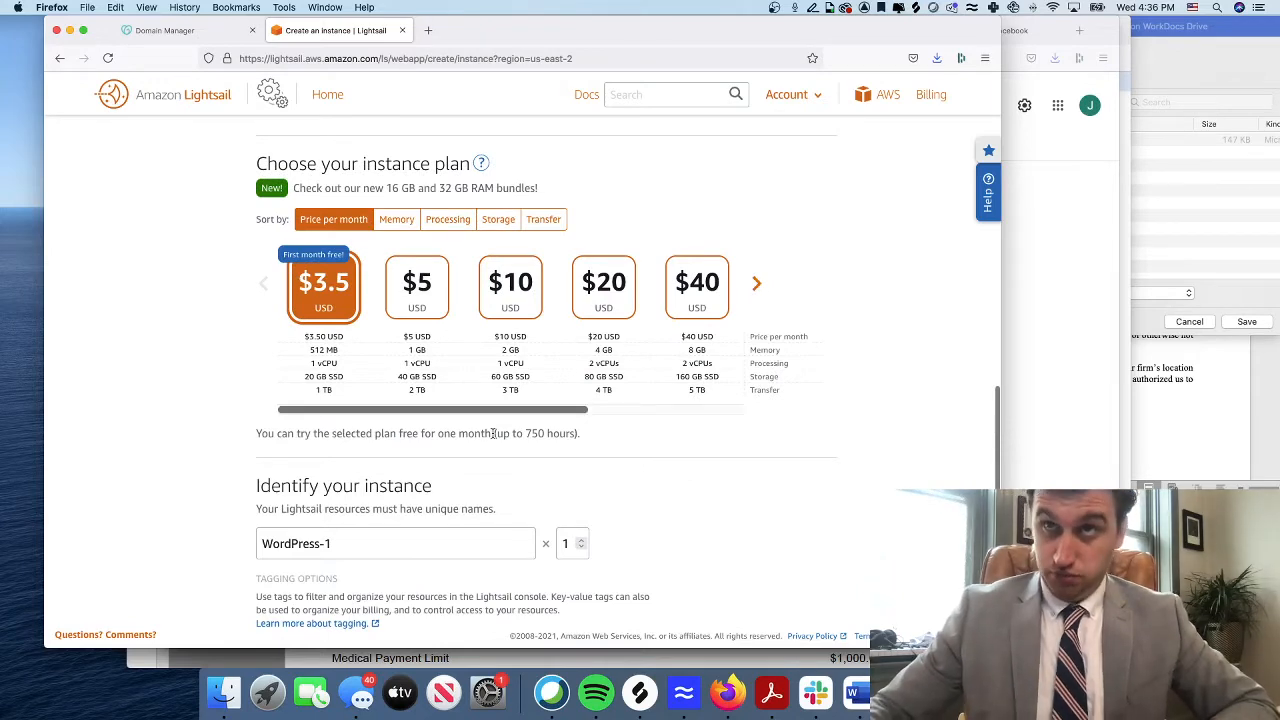
scroll(432, 300, "down", 5)
triple_click(432, 288)
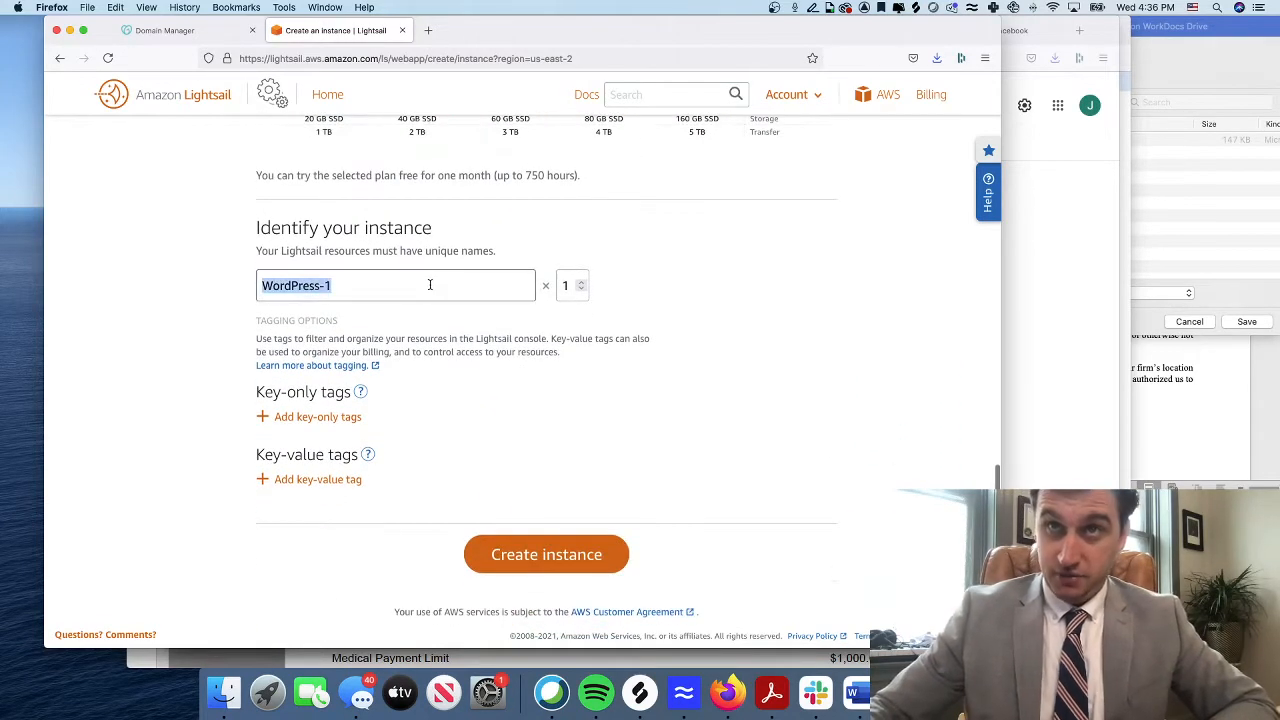
type("MyTale")
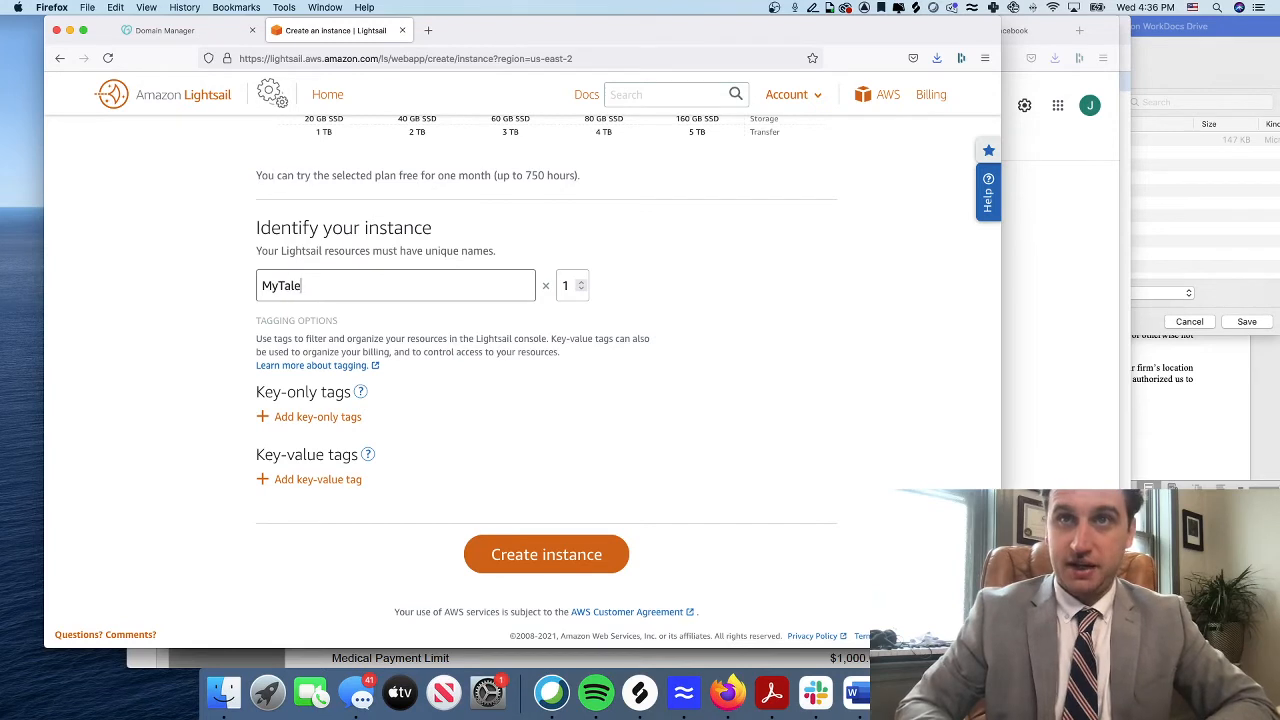
type("ntCheck")
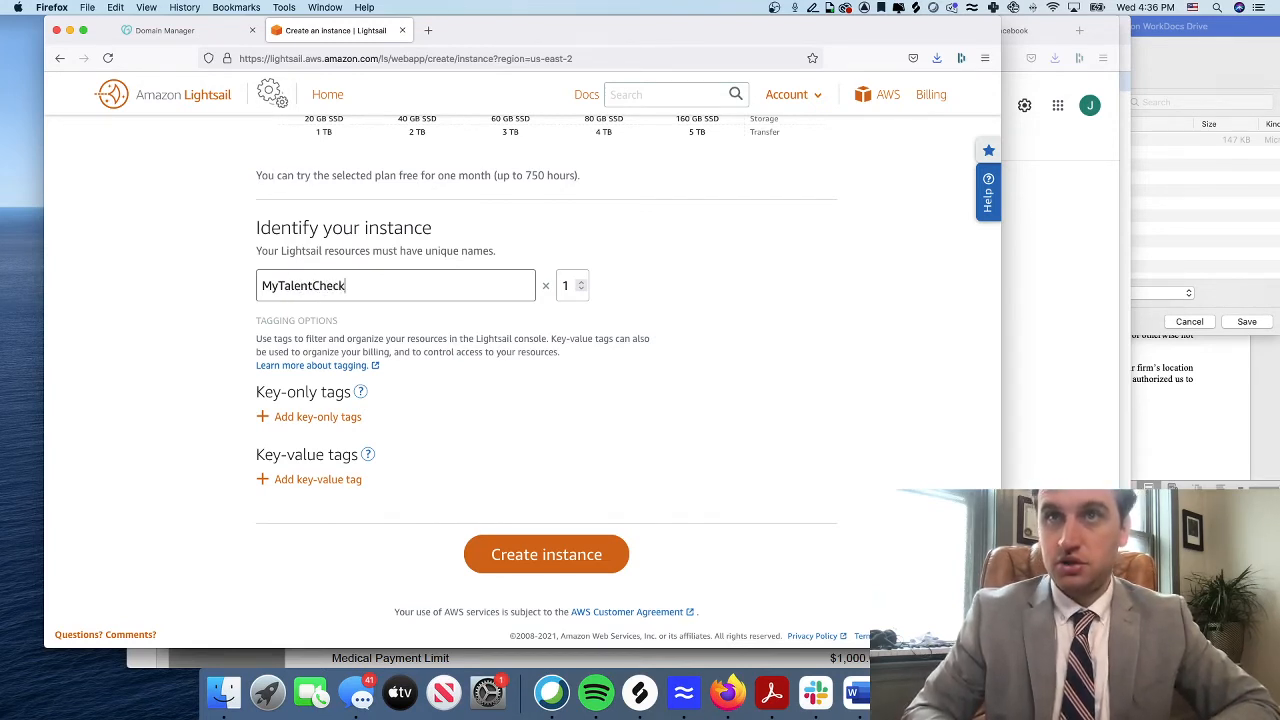
type("list.com")
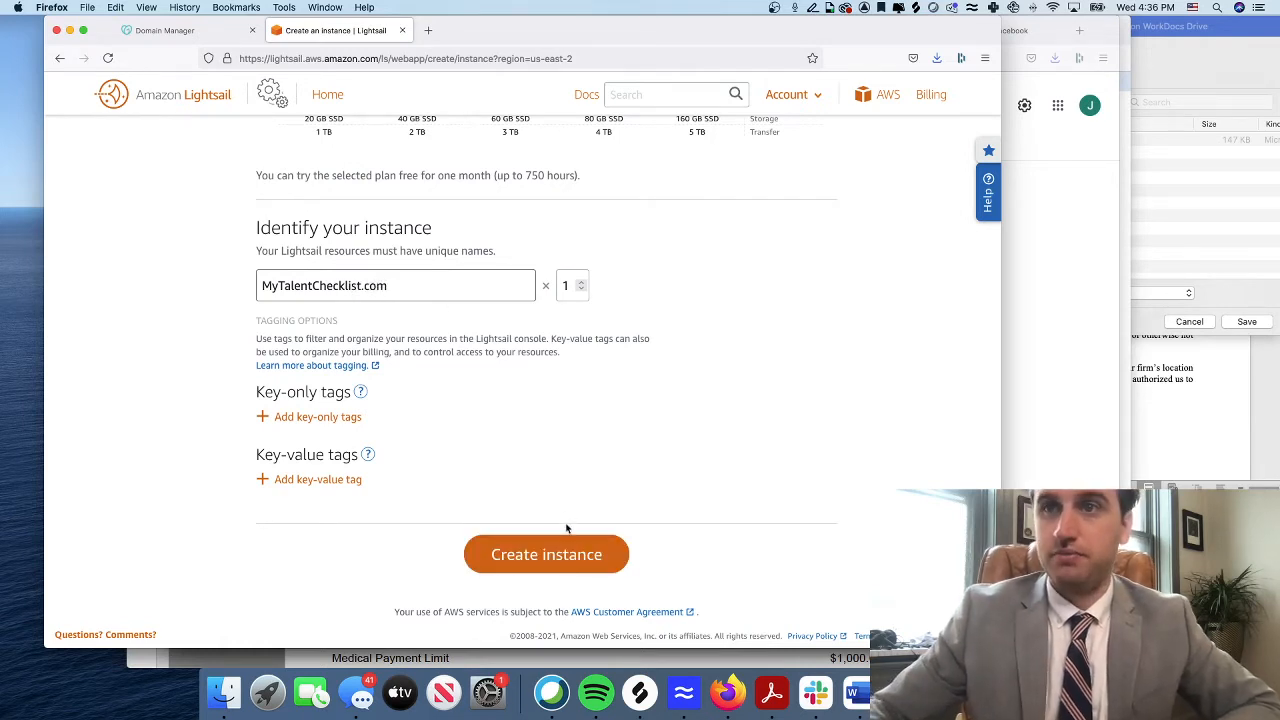
left_click(563, 554)
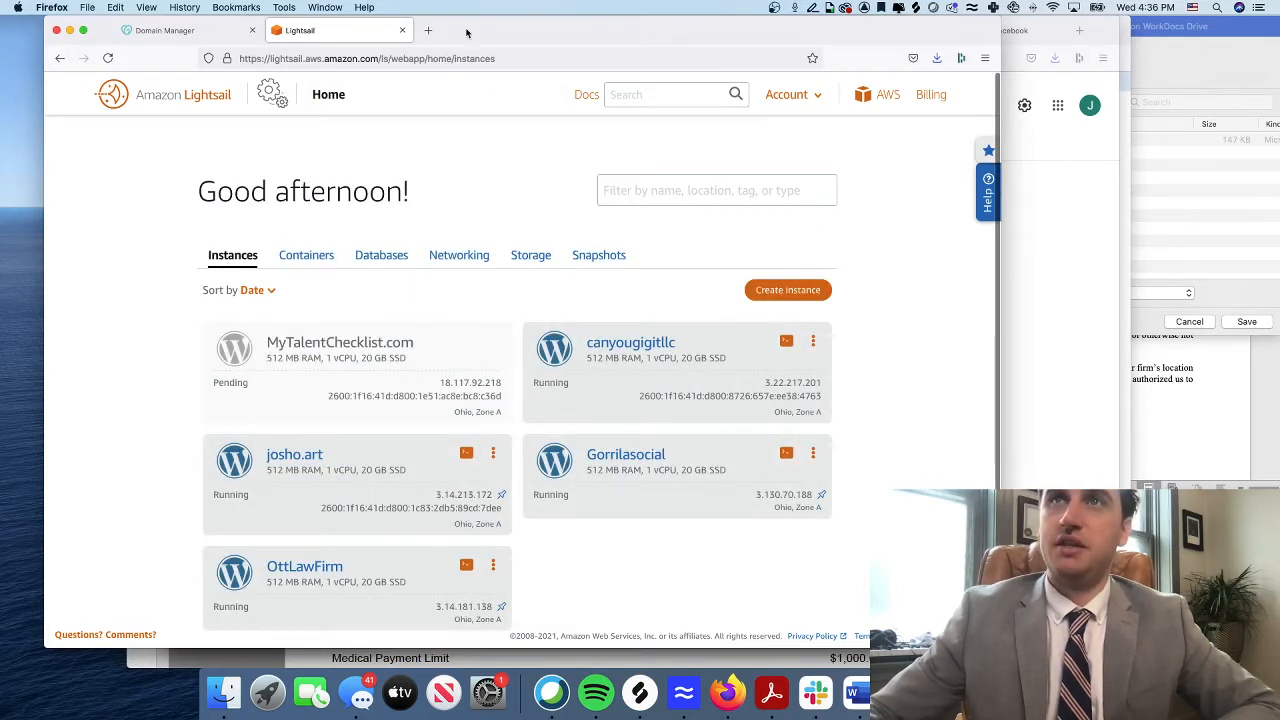
left_click_drag(471, 34, 526, 15)
left_click(430, 32)
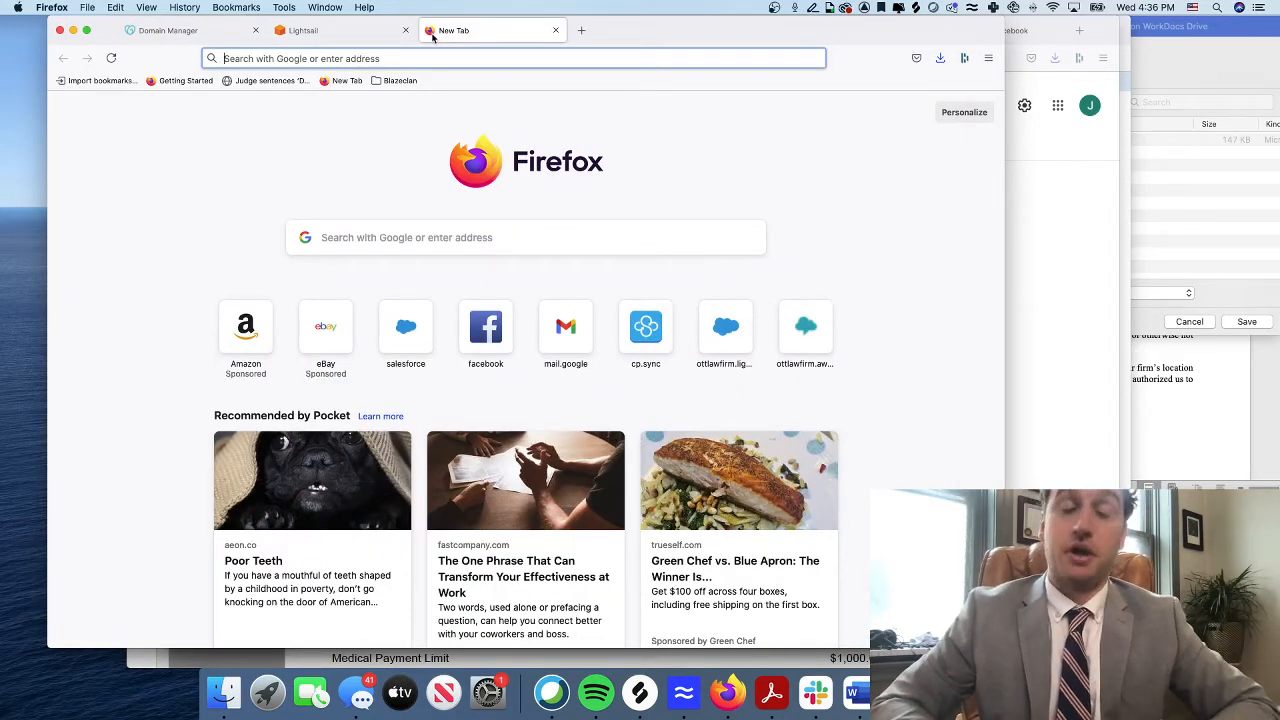
Search Google for 'configure wordpress lightsail'
type("configure words")
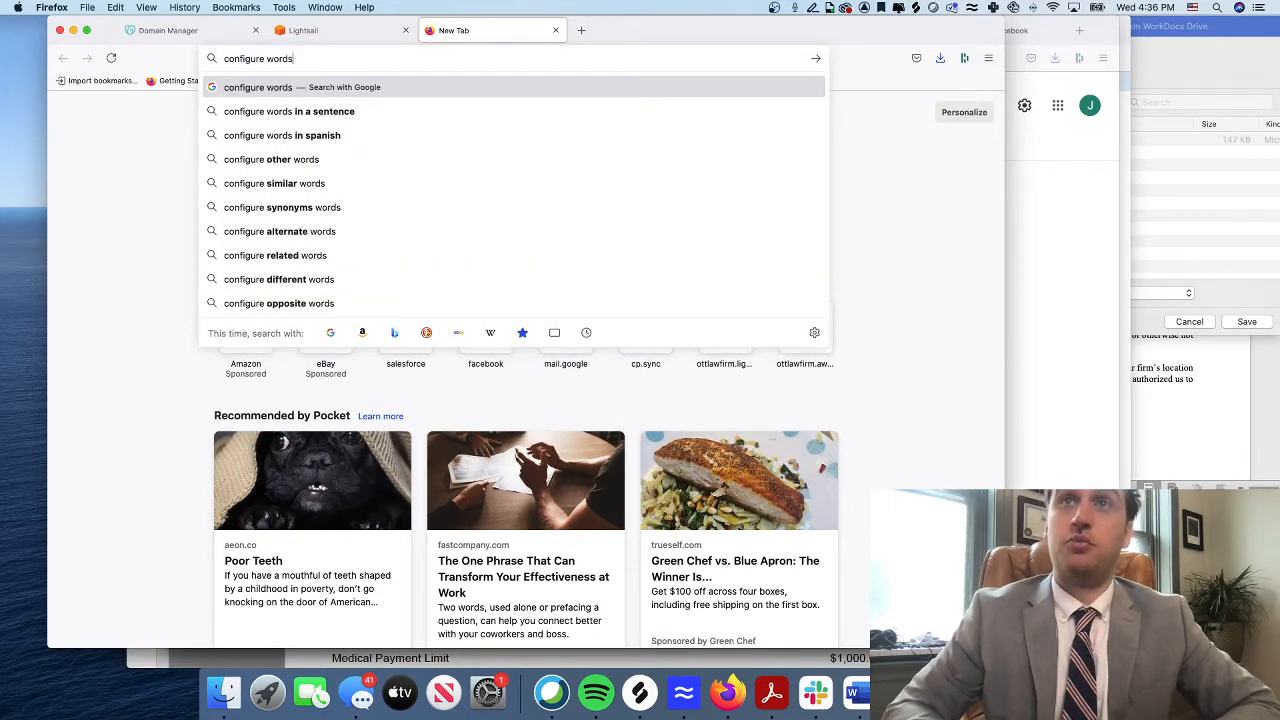
key("BackSpace")
type("press")
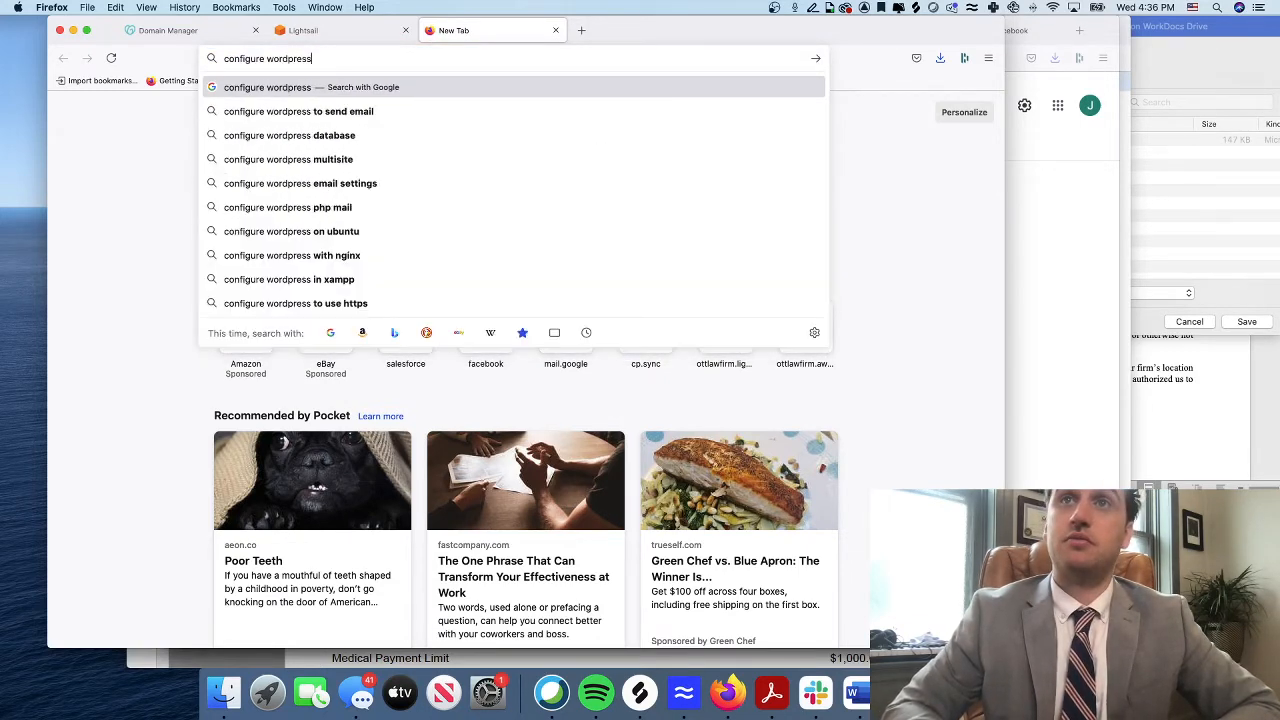
type(" lightsai;")
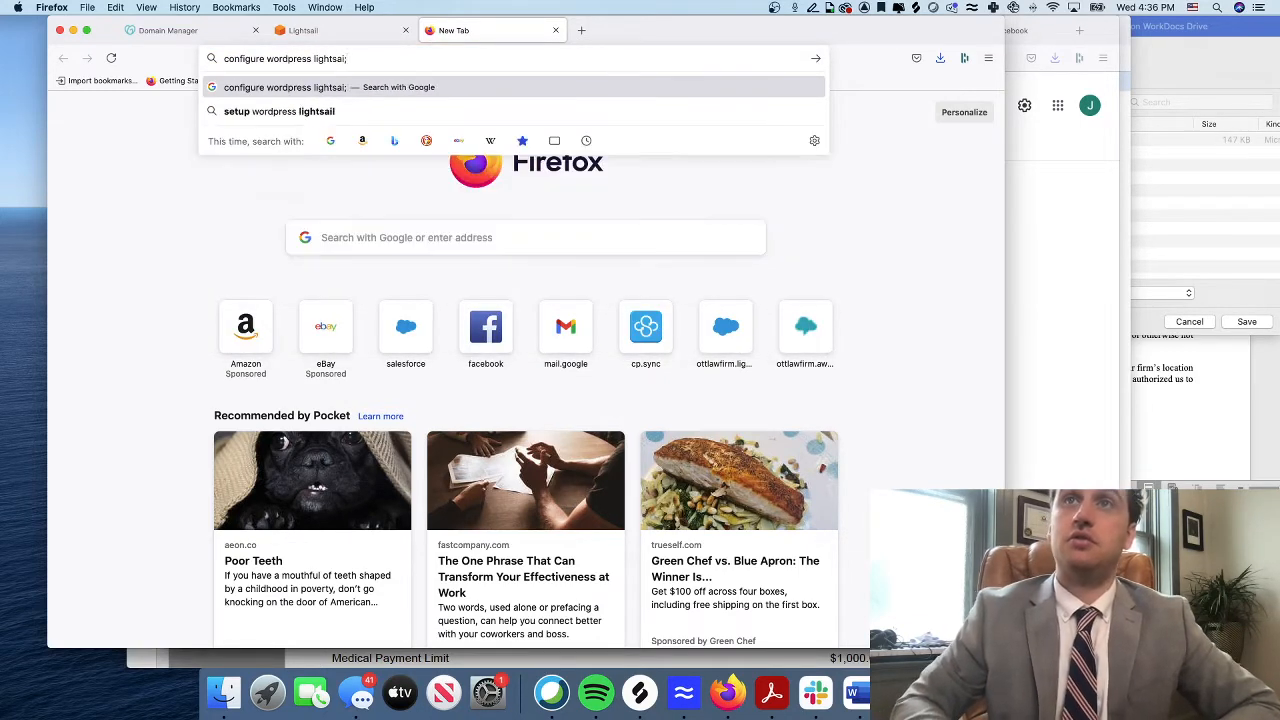
key("Return")
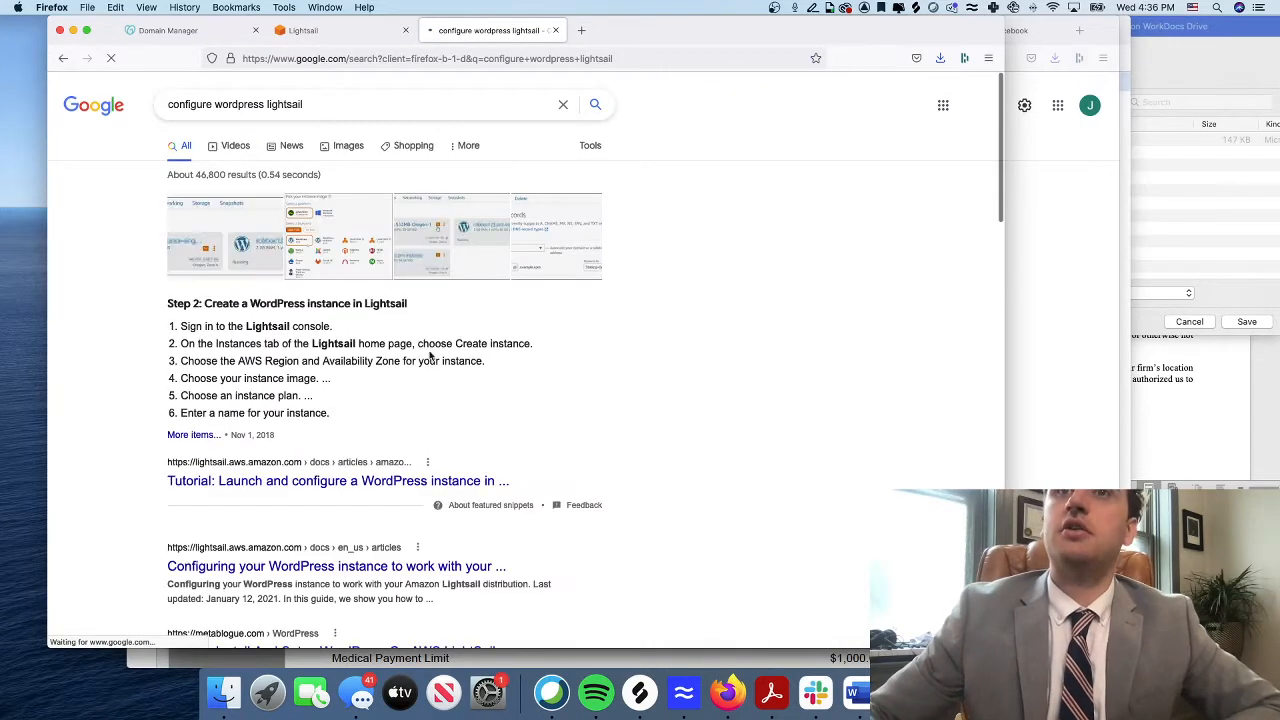
Open the Lightsail guide on configuring WordPress, check the instances tab, then return to the guide
left_click(349, 564)
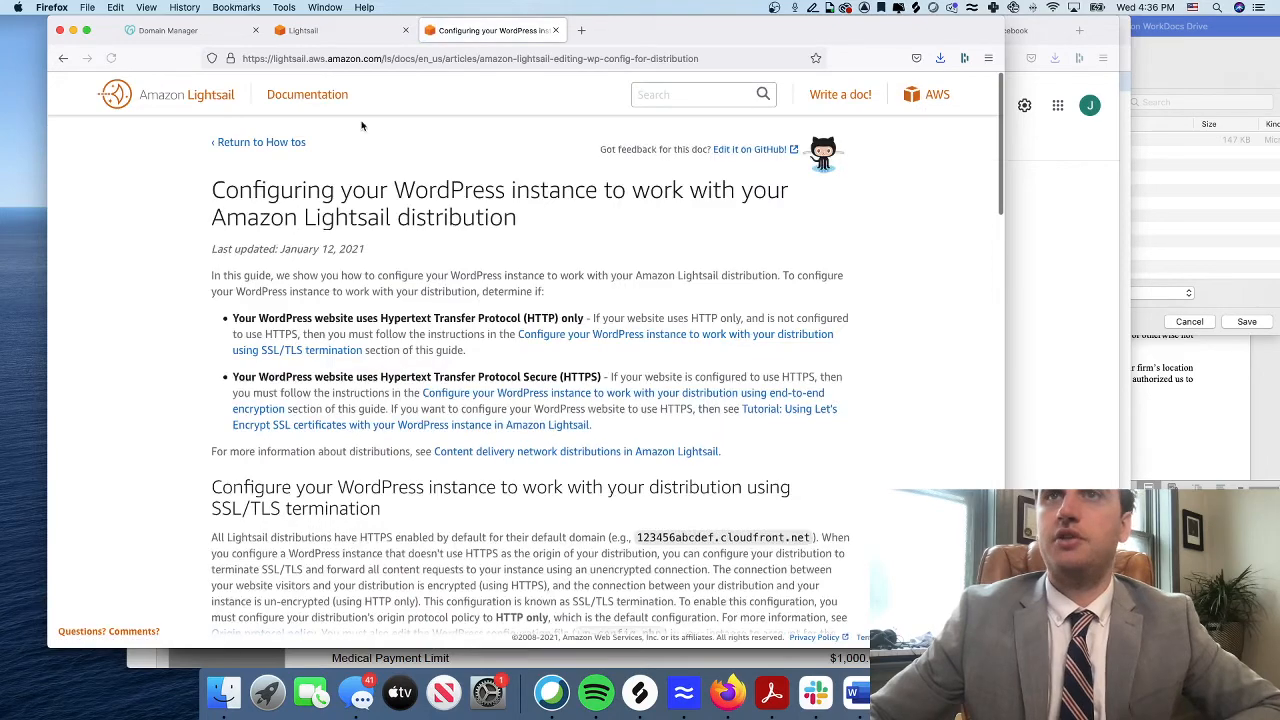
scroll(405, 390, "down", 10)
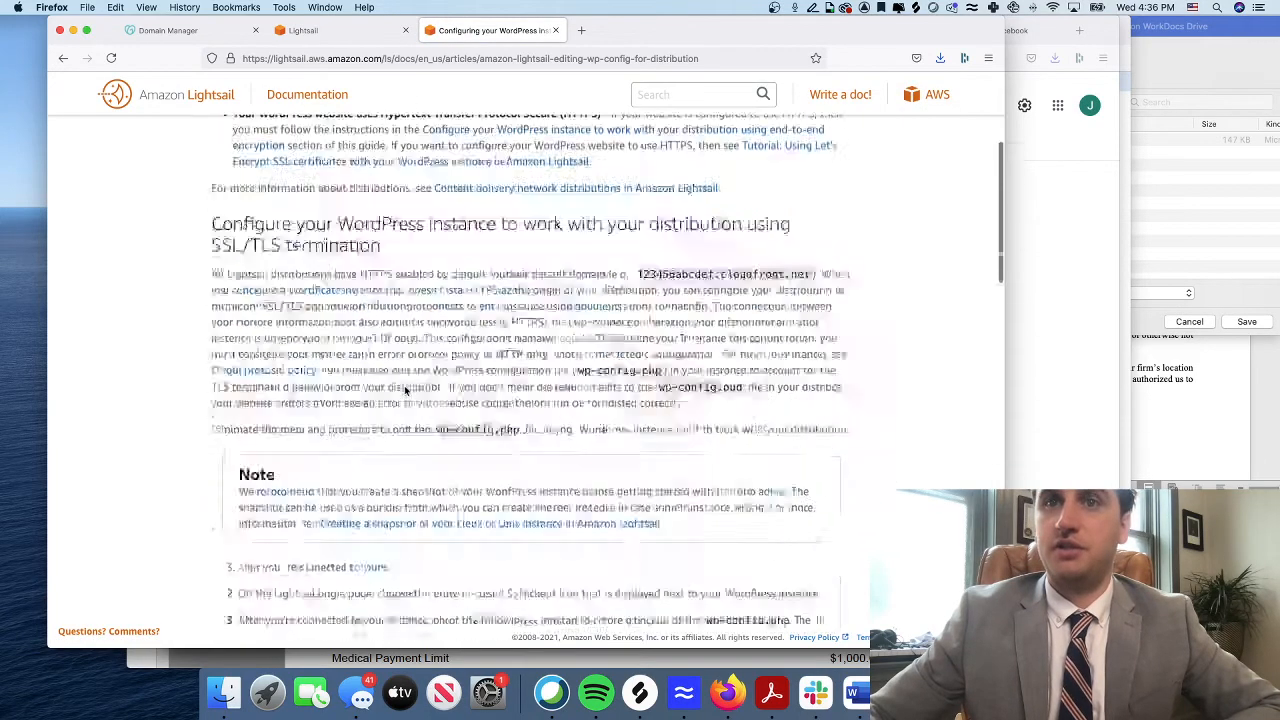
scroll(405, 390, "down", 3)
scroll(405, 387, "up", 2)
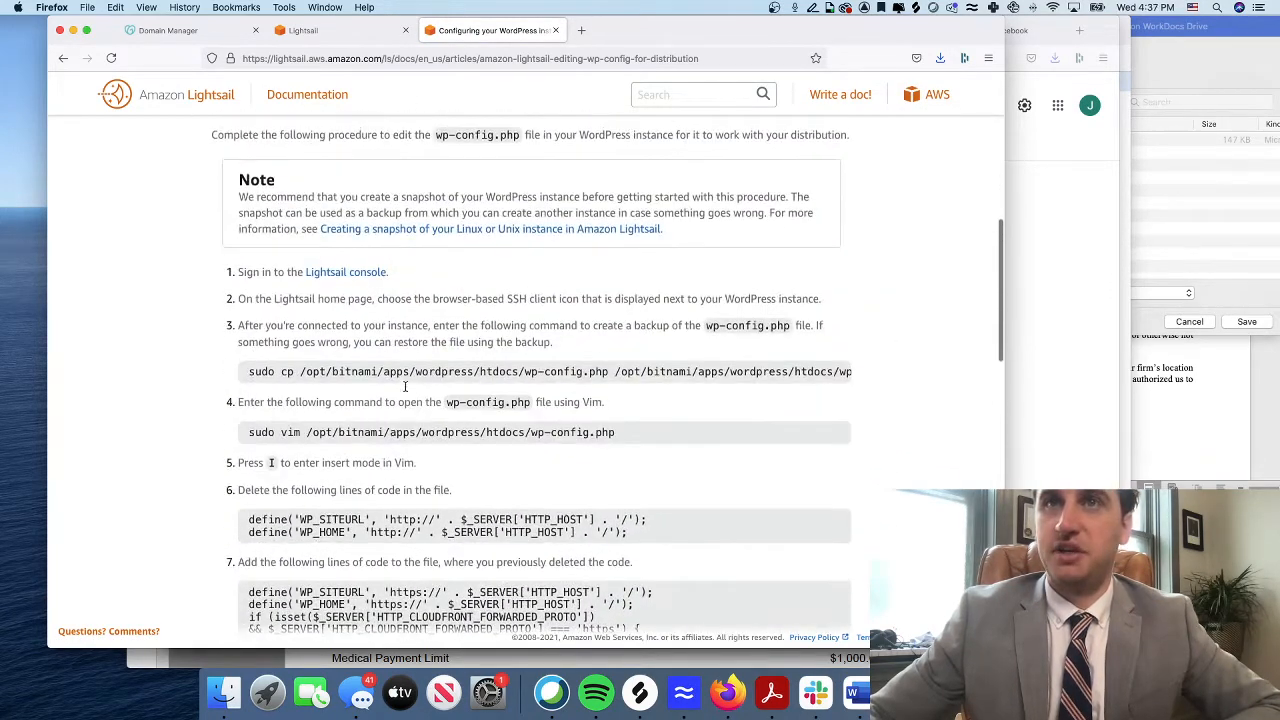
left_click(296, 31)
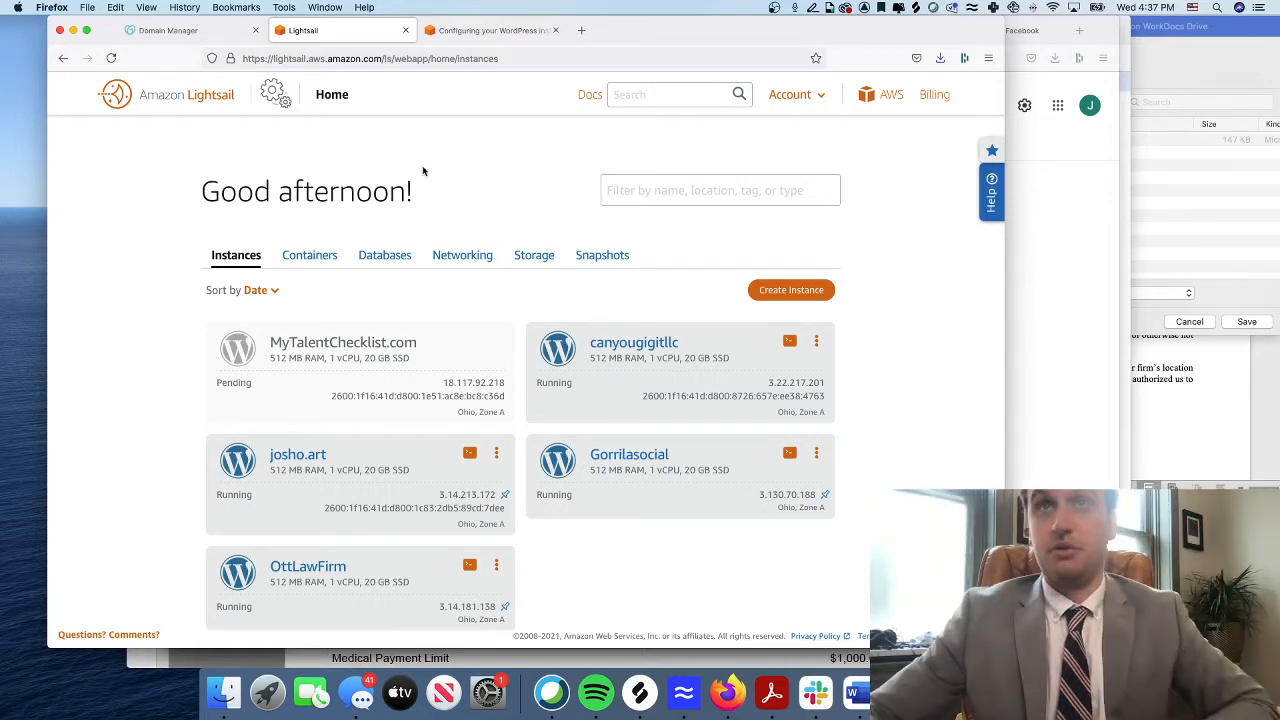
left_click(483, 31)
Open a new tab and reach the aws.amazon.com home page
left_click(582, 31)
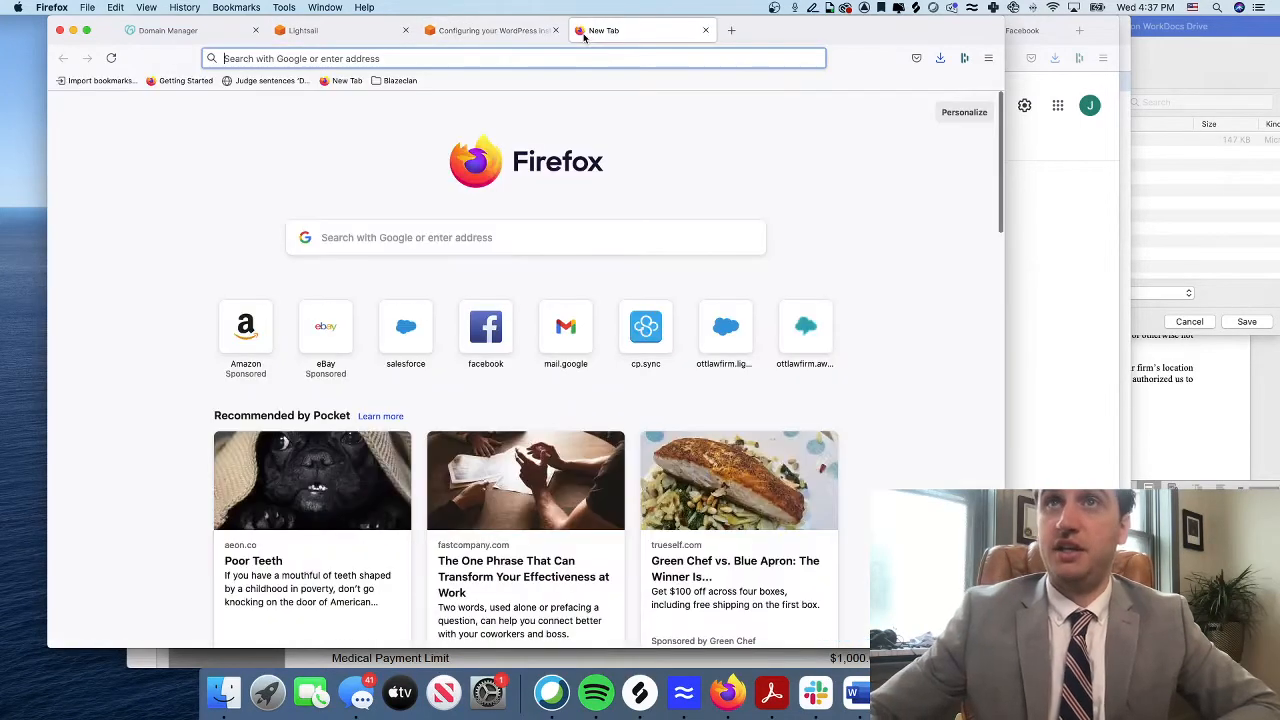
type("aws.amazon.com/")
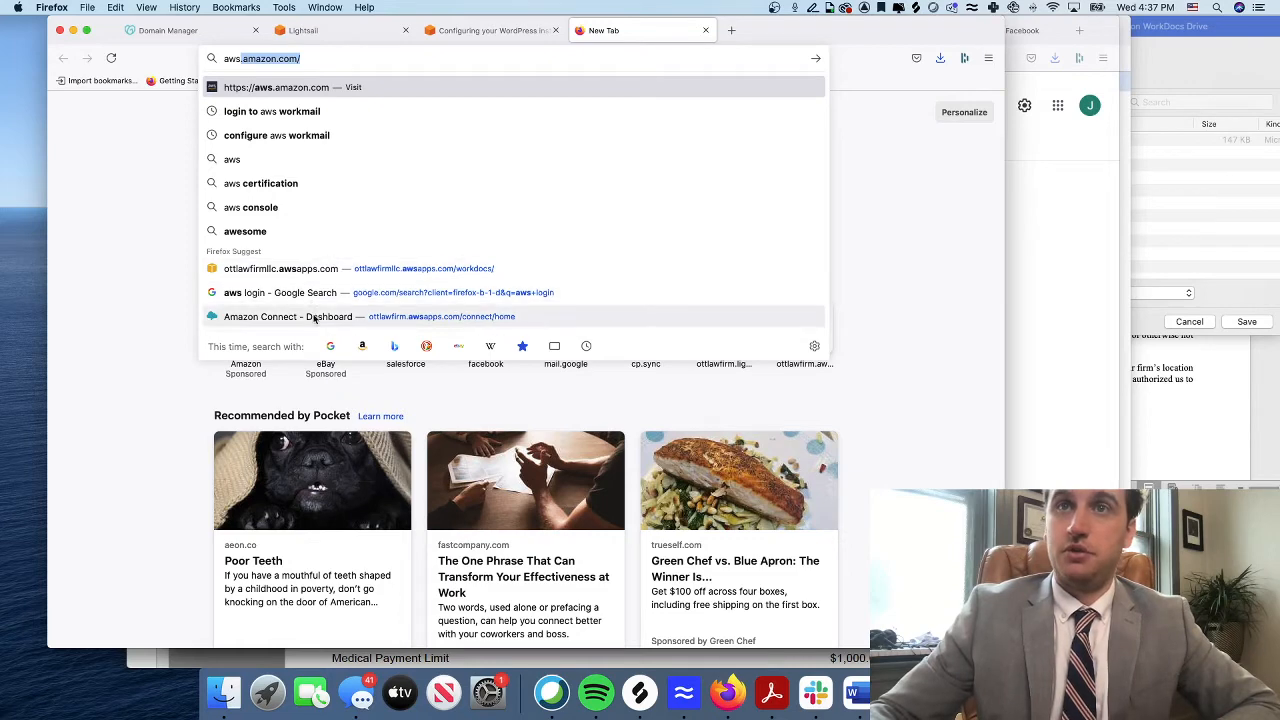
left_click(302, 268)
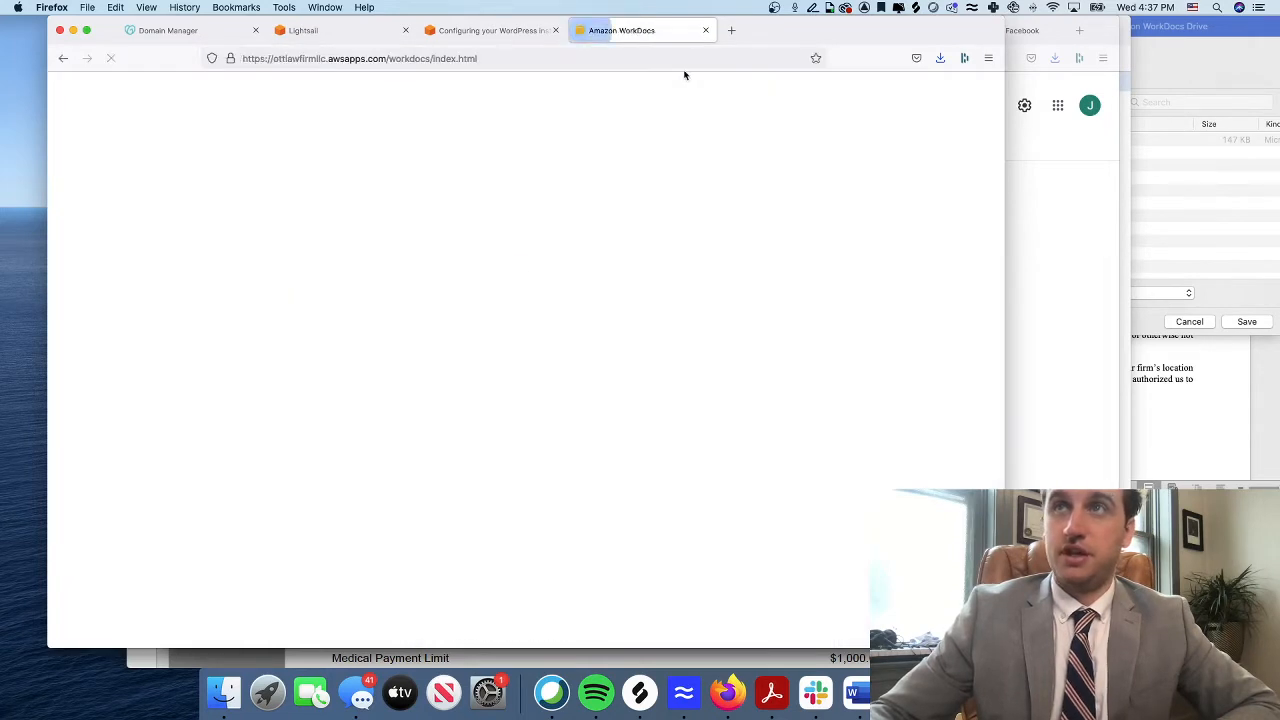
left_click(586, 57)
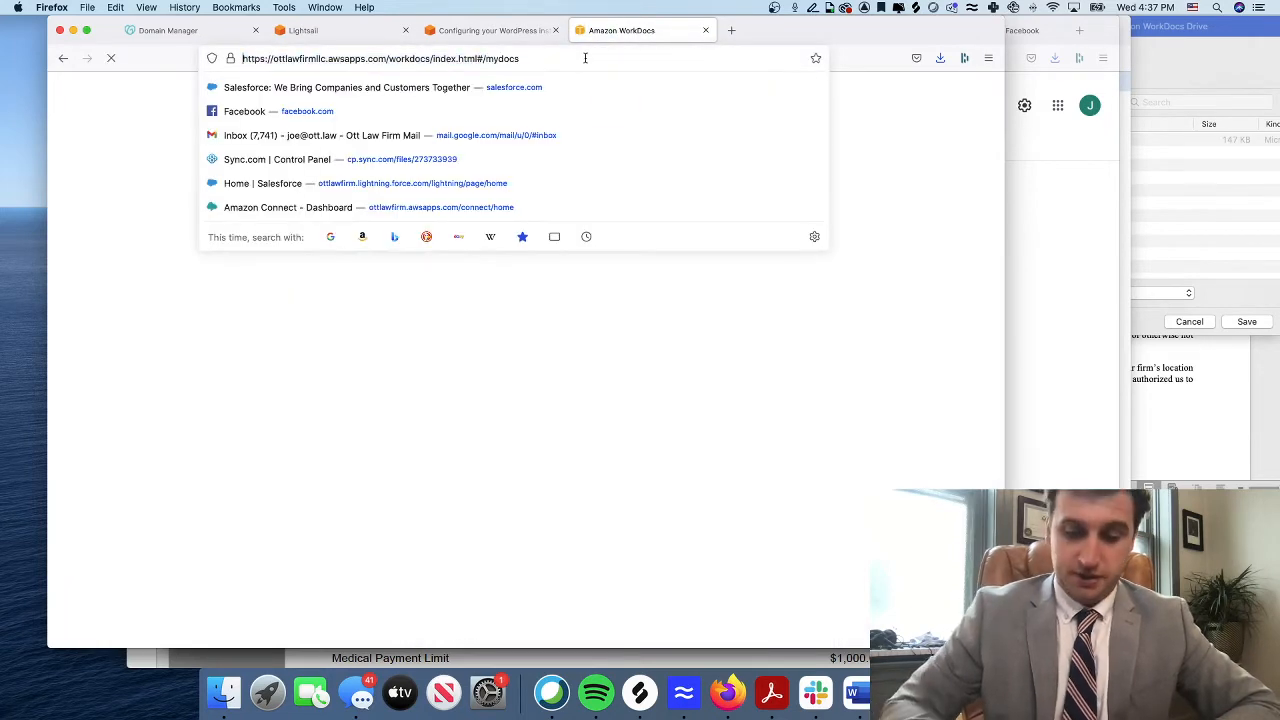
type("aws")
key("super+a")
type("aws")
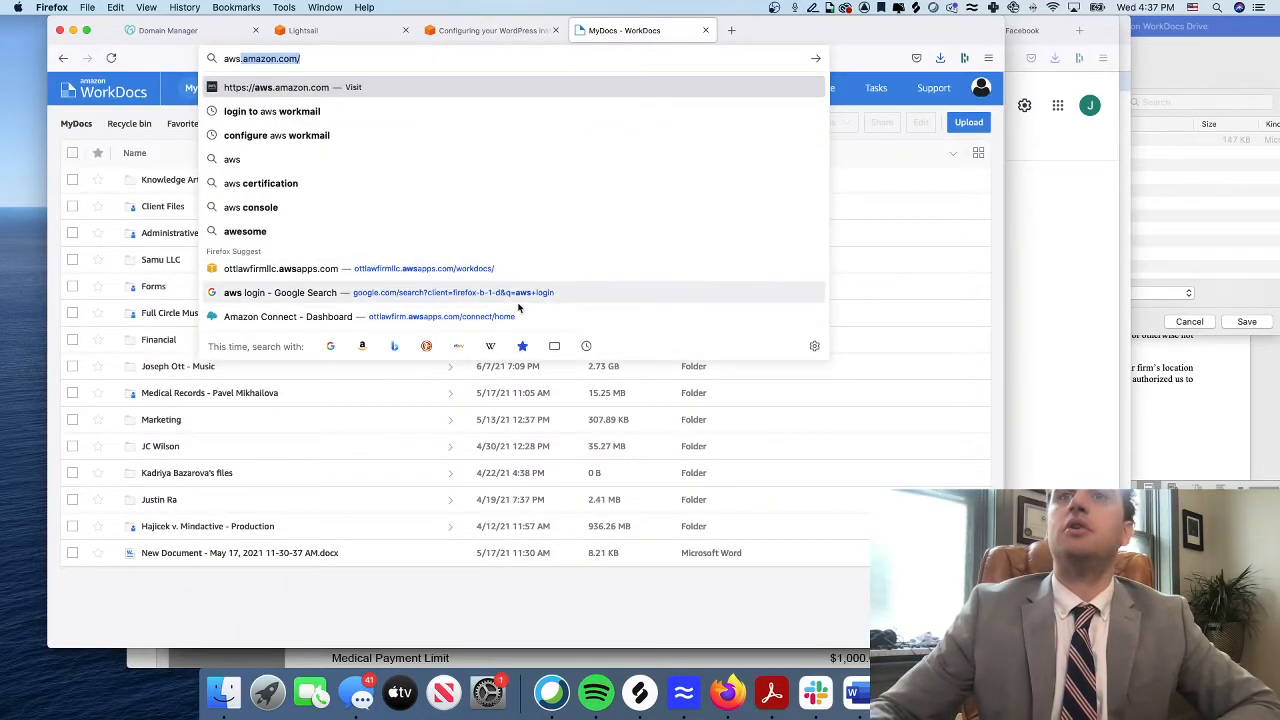
left_click(451, 93)
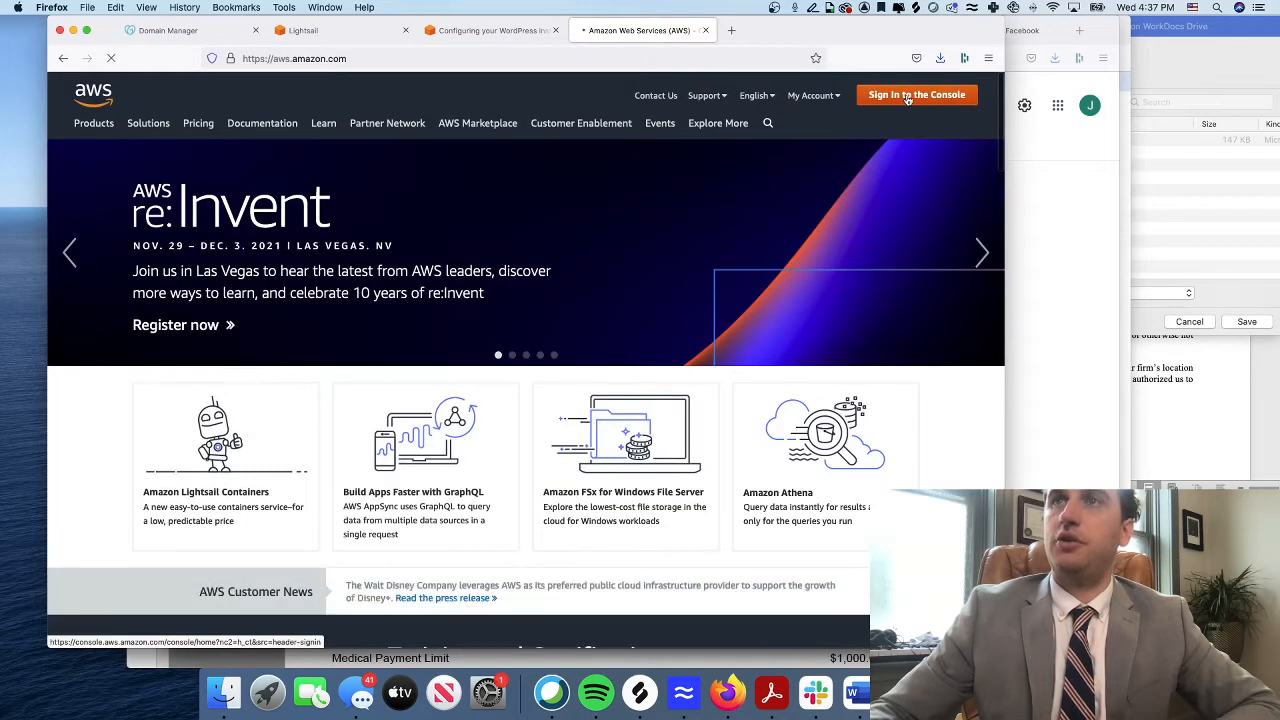
Sign in to the AWS Management Console and search its services for workmail
left_click(907, 97)
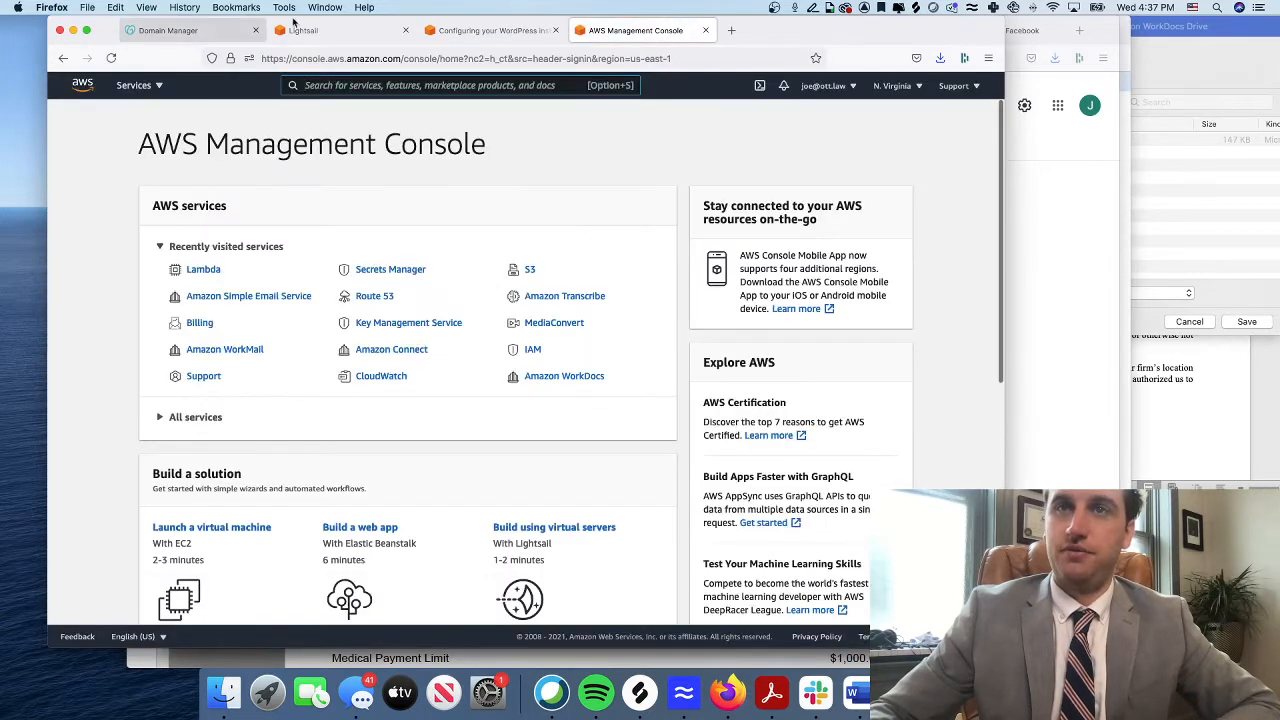
left_click(355, 84)
type("work")
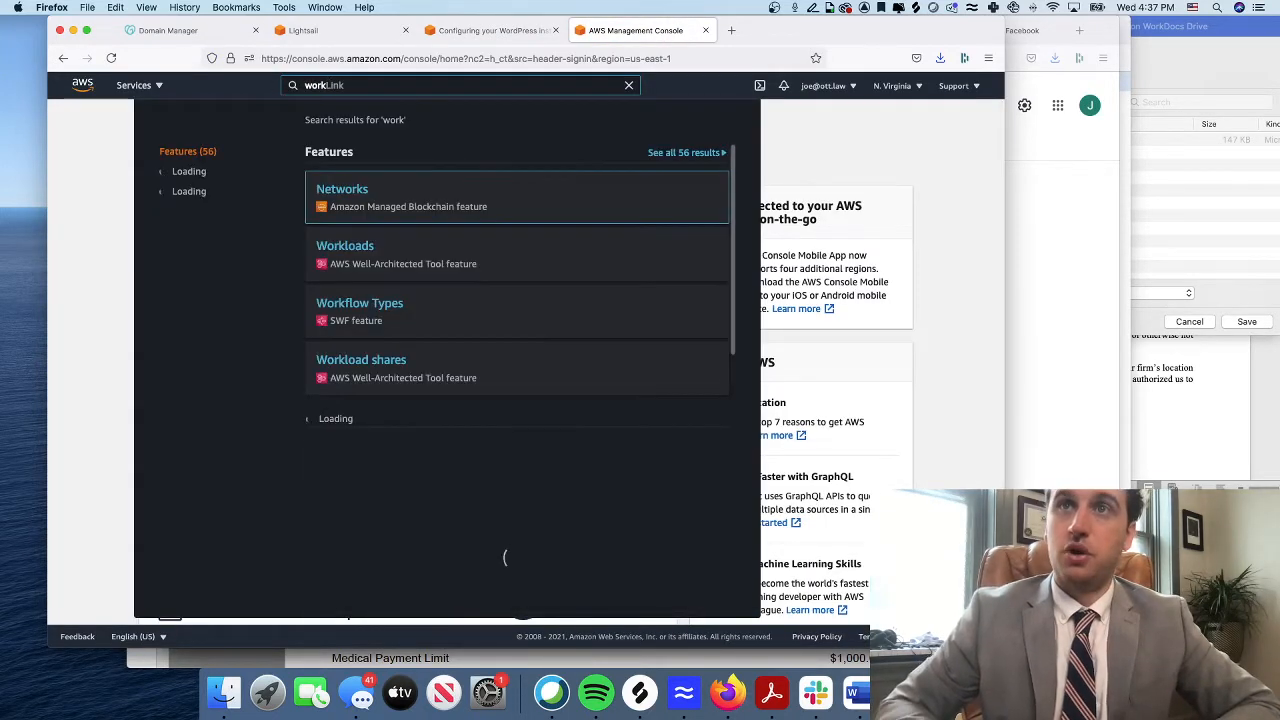
type("mail")
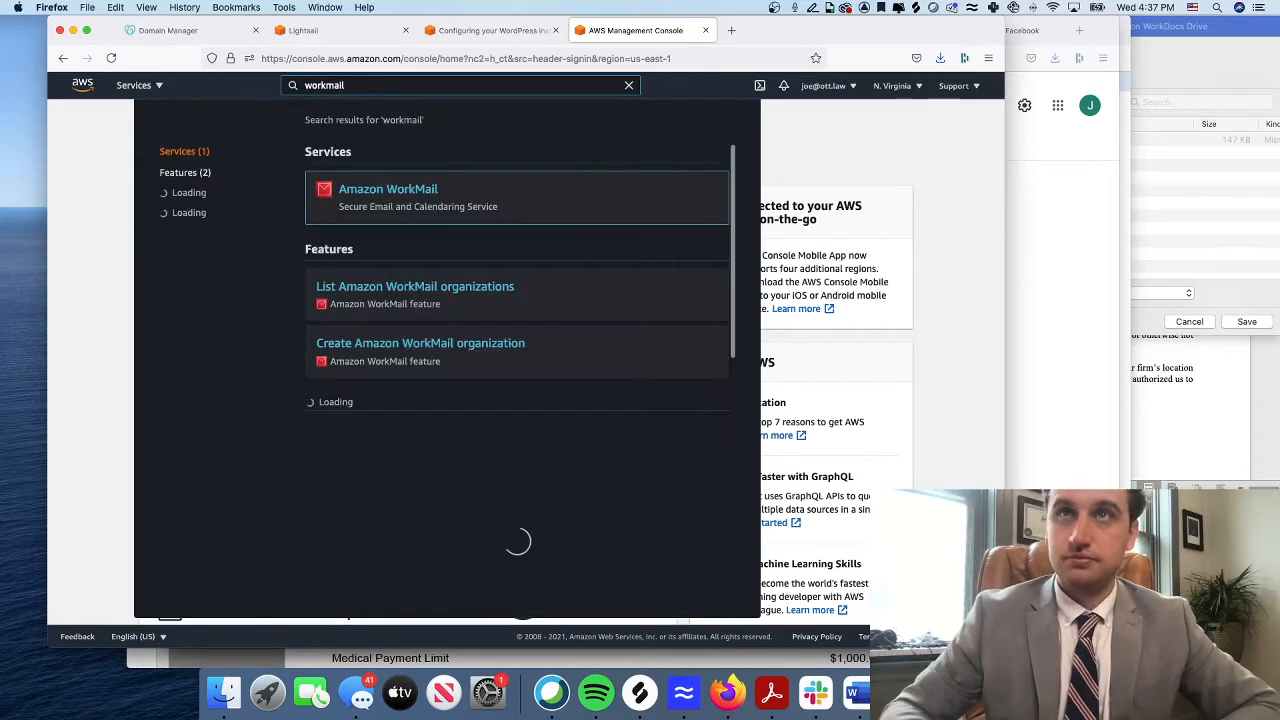
In Amazon WorkMail, start a new organization and choose the External domain option
left_click(415, 193)
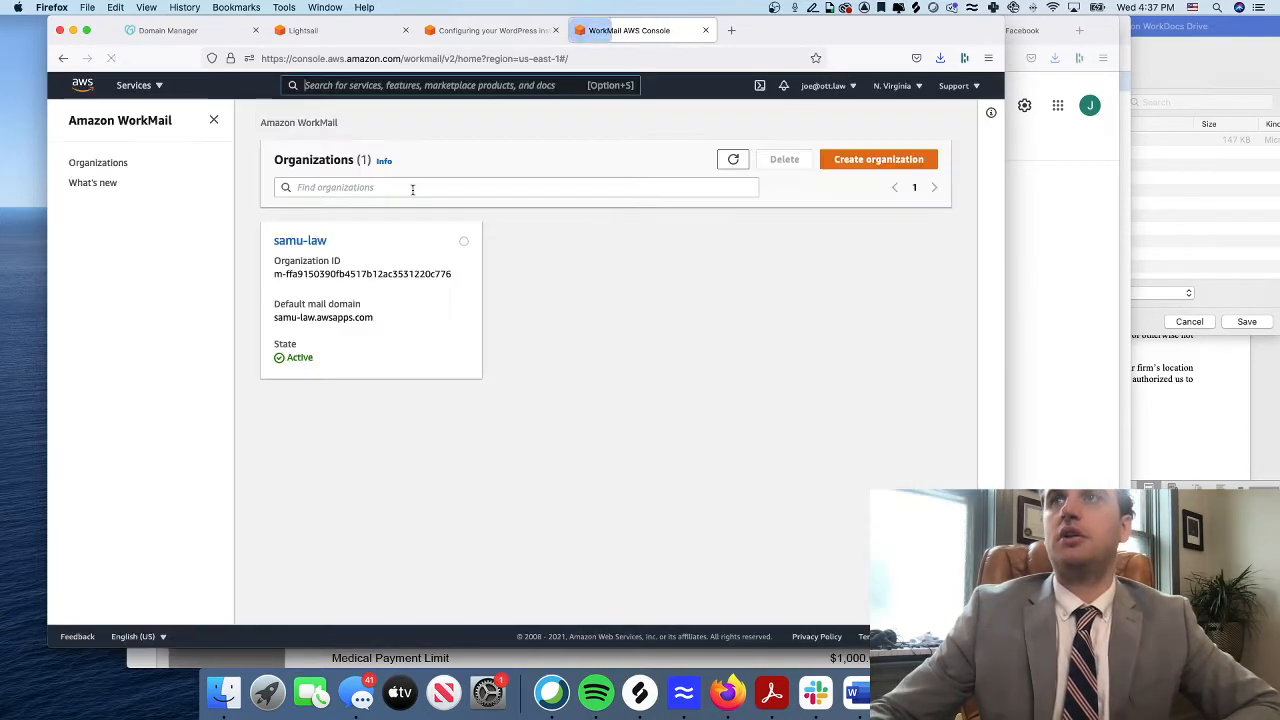
left_click(885, 160)
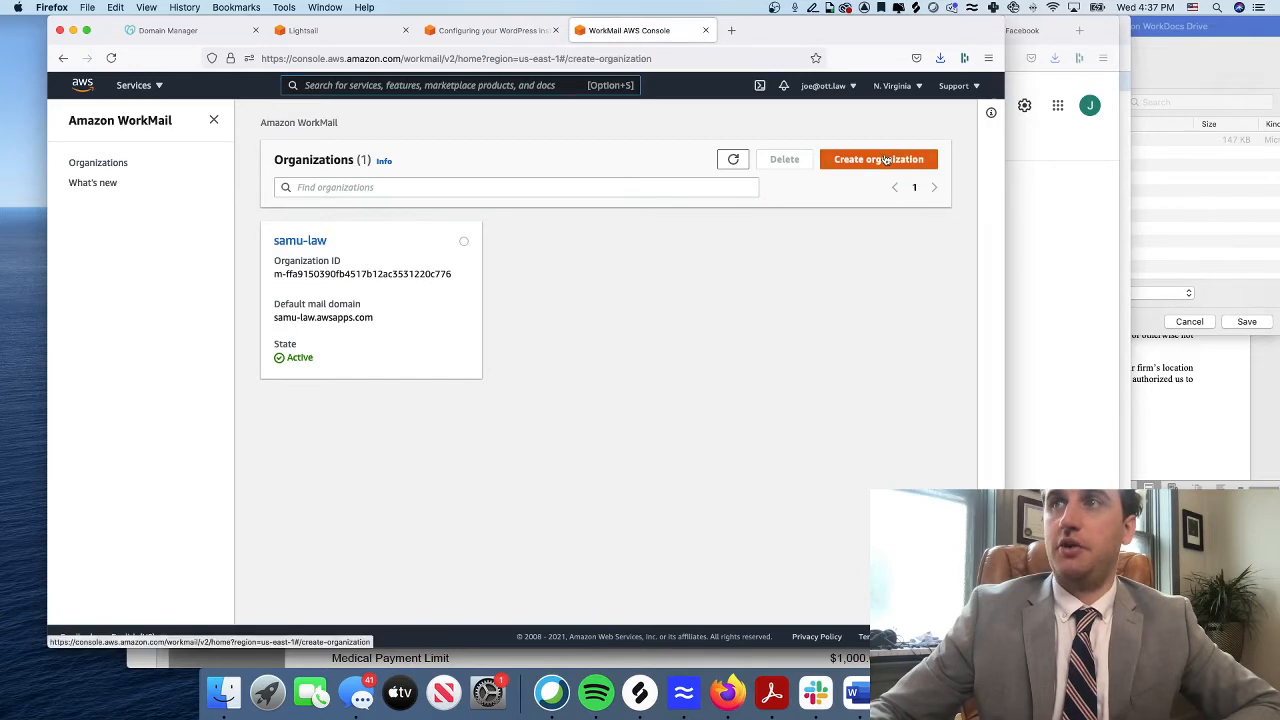
scroll(455, 290, "down", 3)
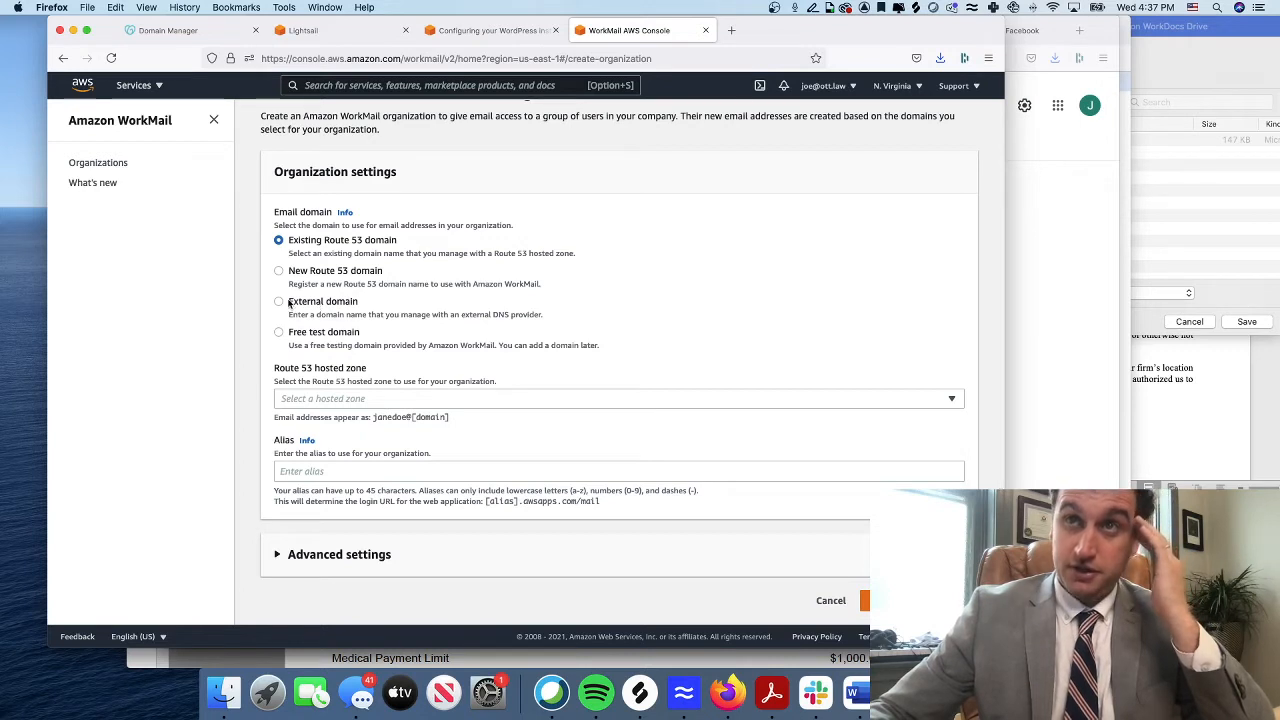
left_click_drag(535, 324, 289, 321)
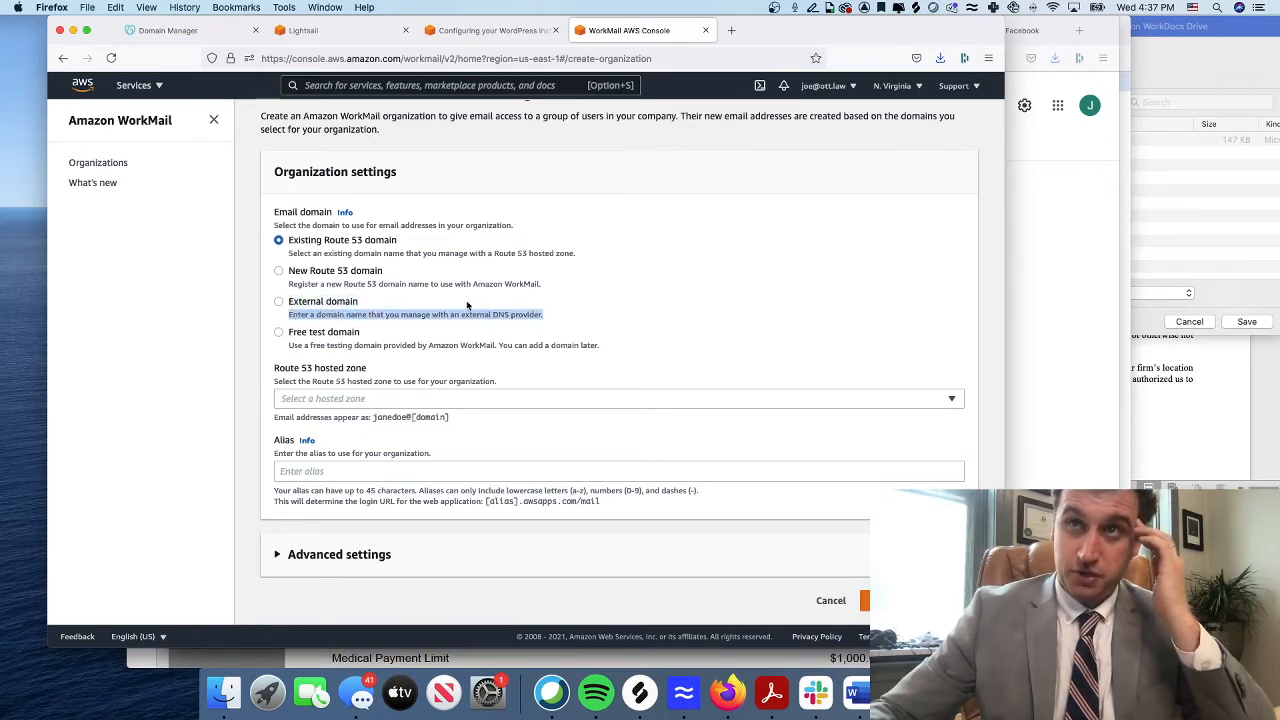
left_click_drag(556, 285, 288, 288)
left_click(279, 305)
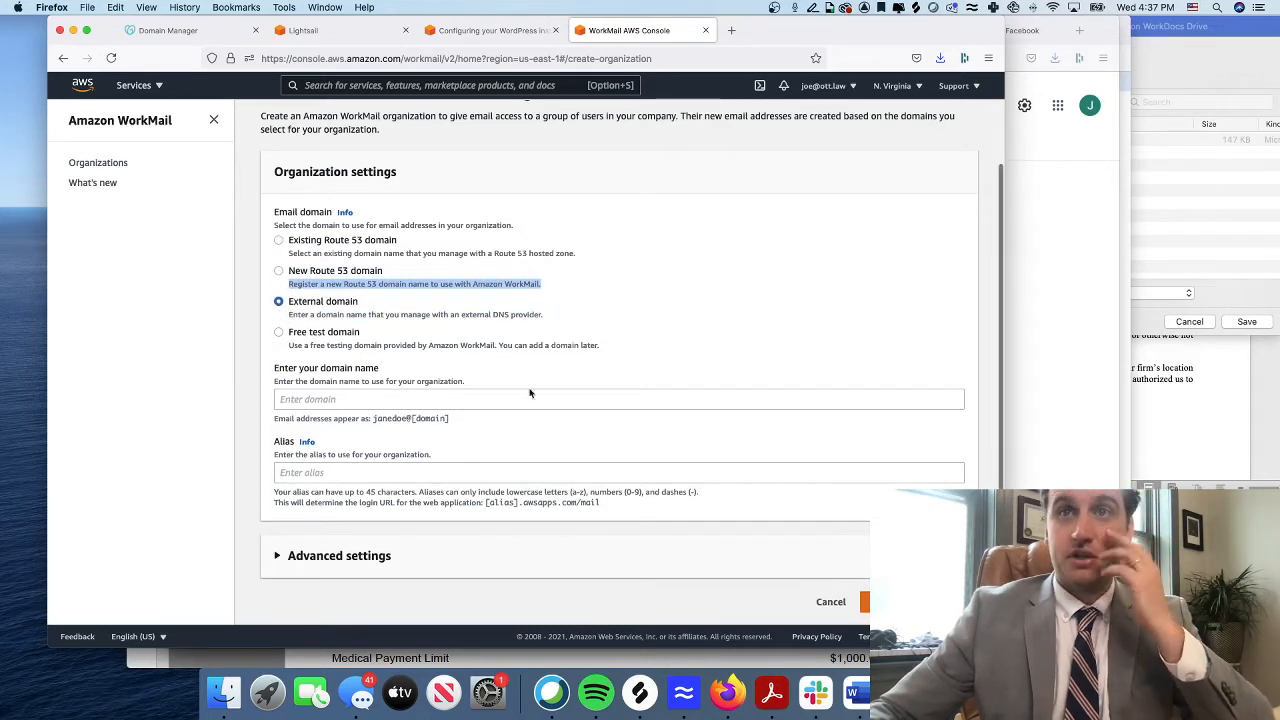
Enter mytalentchecklist.com as the domain and create the organization
left_click(476, 399)
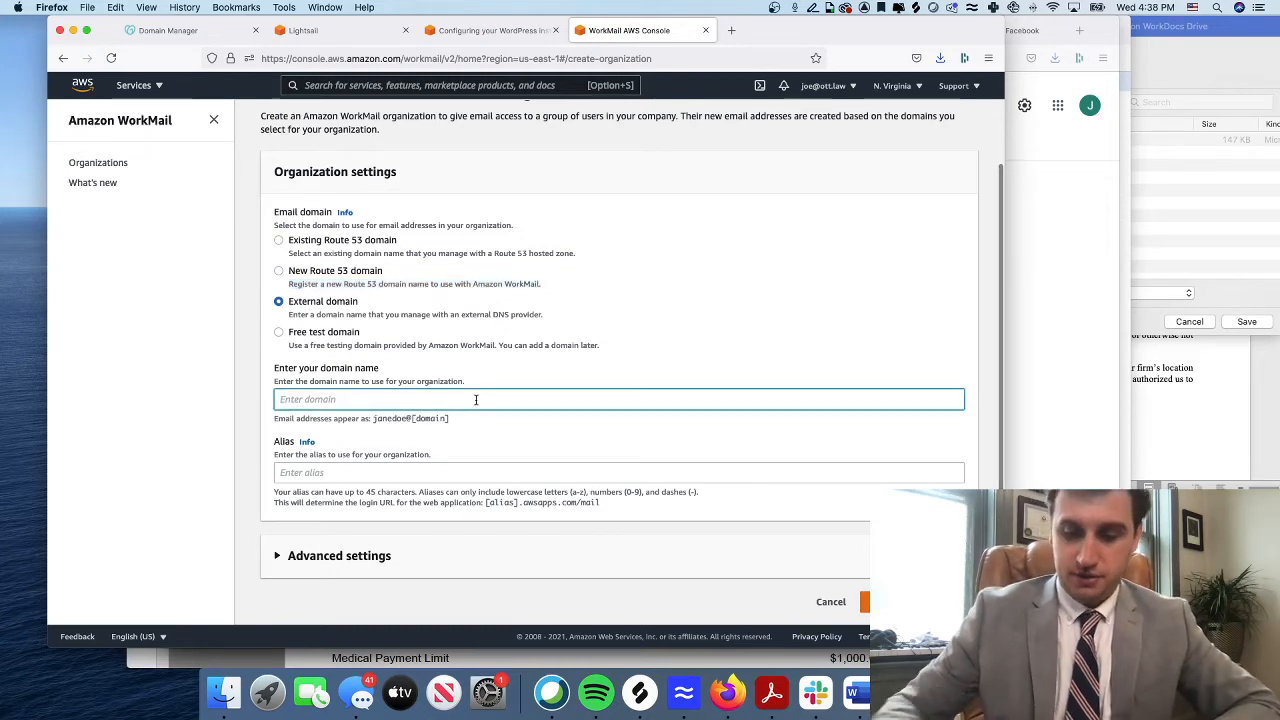
type("mytalent")
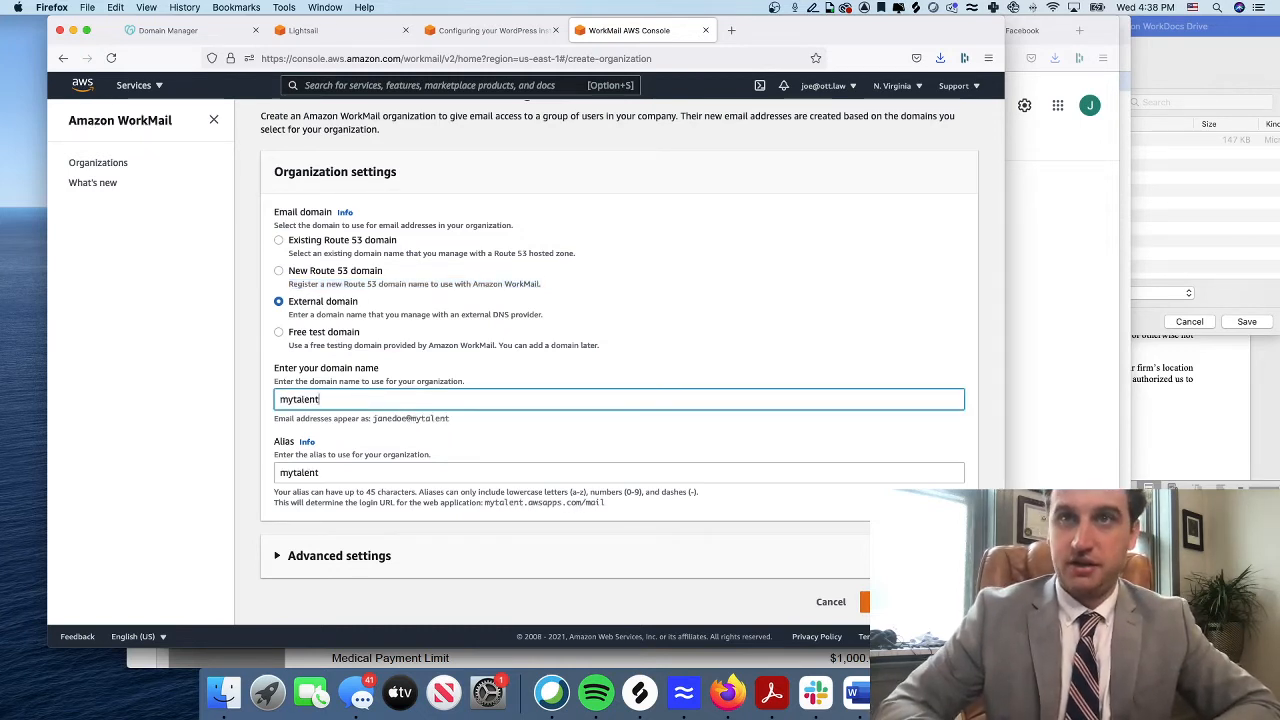
type("checklist.com")
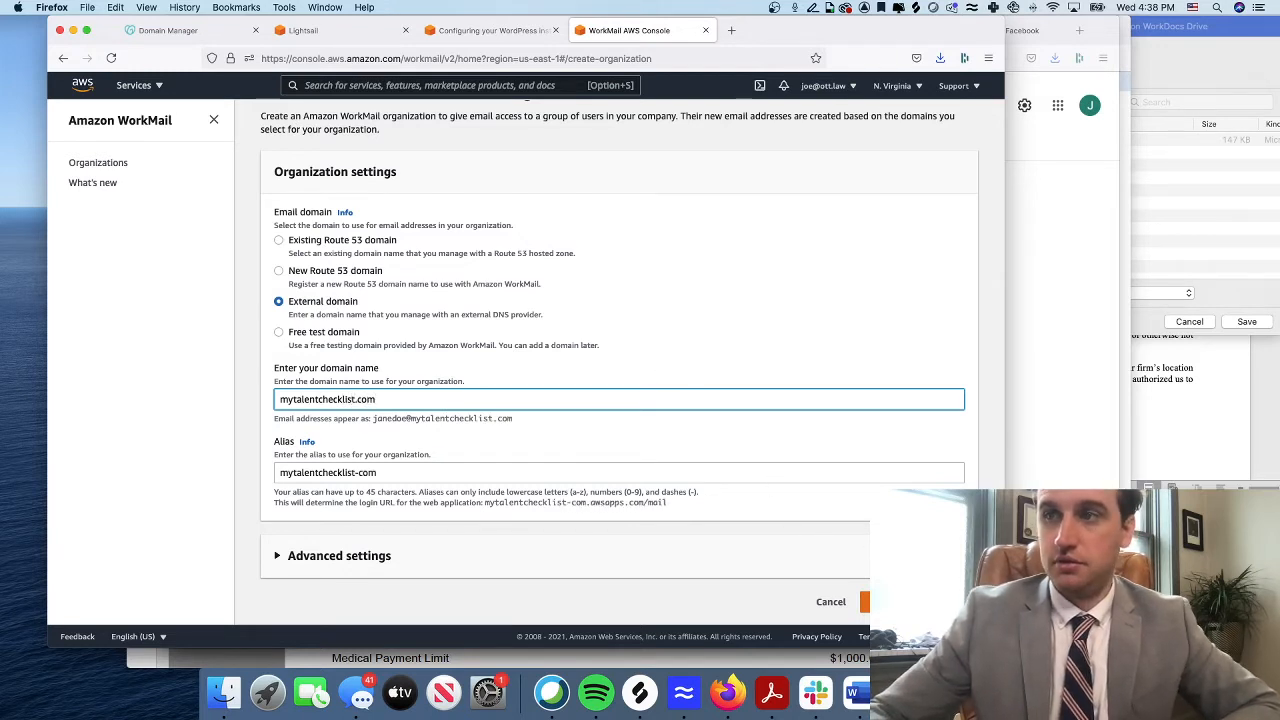
left_click(918, 602)
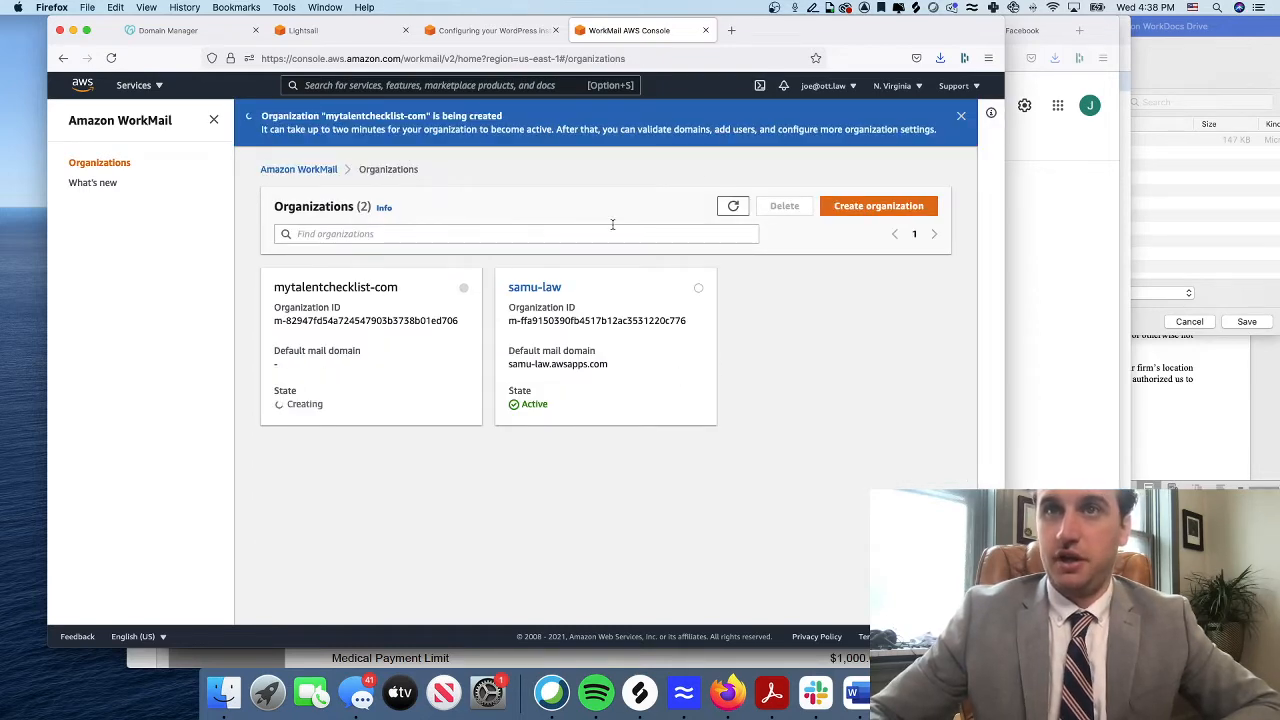
left_click(490, 30)
Launch an SSH session to MyTalentChecklist.com and move the terminal to the right
left_click(338, 32)
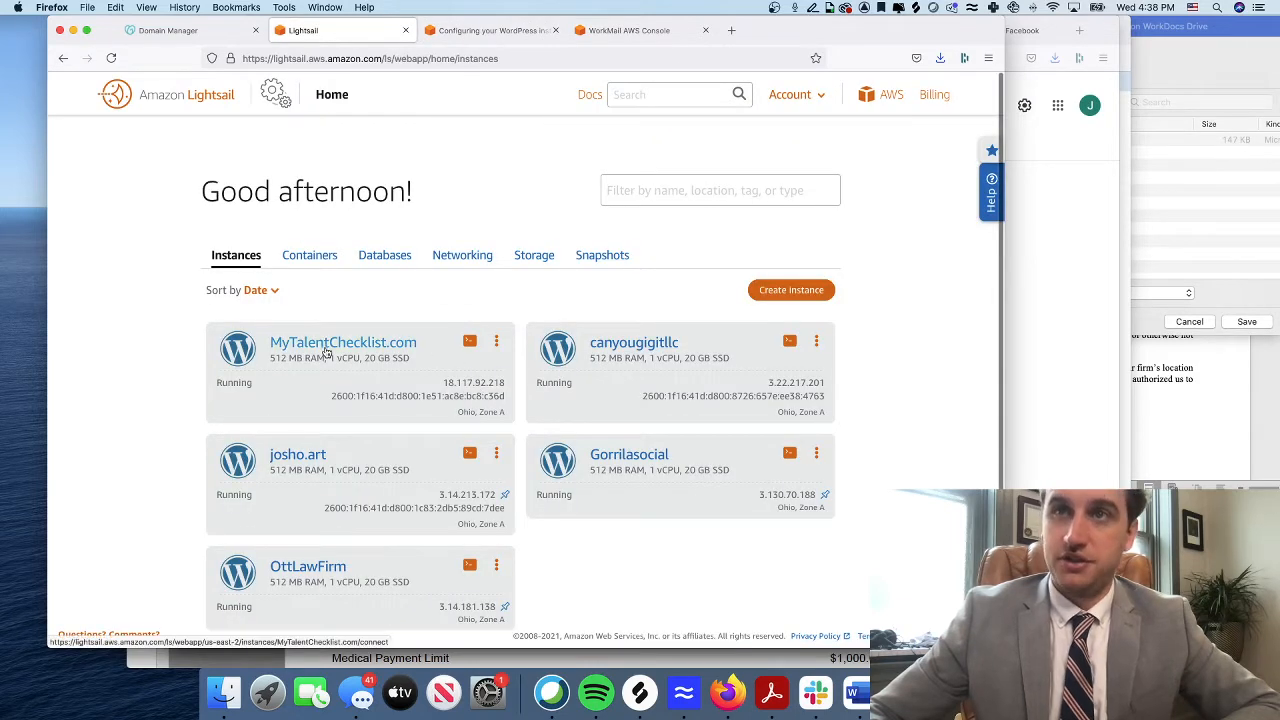
left_click(469, 343)
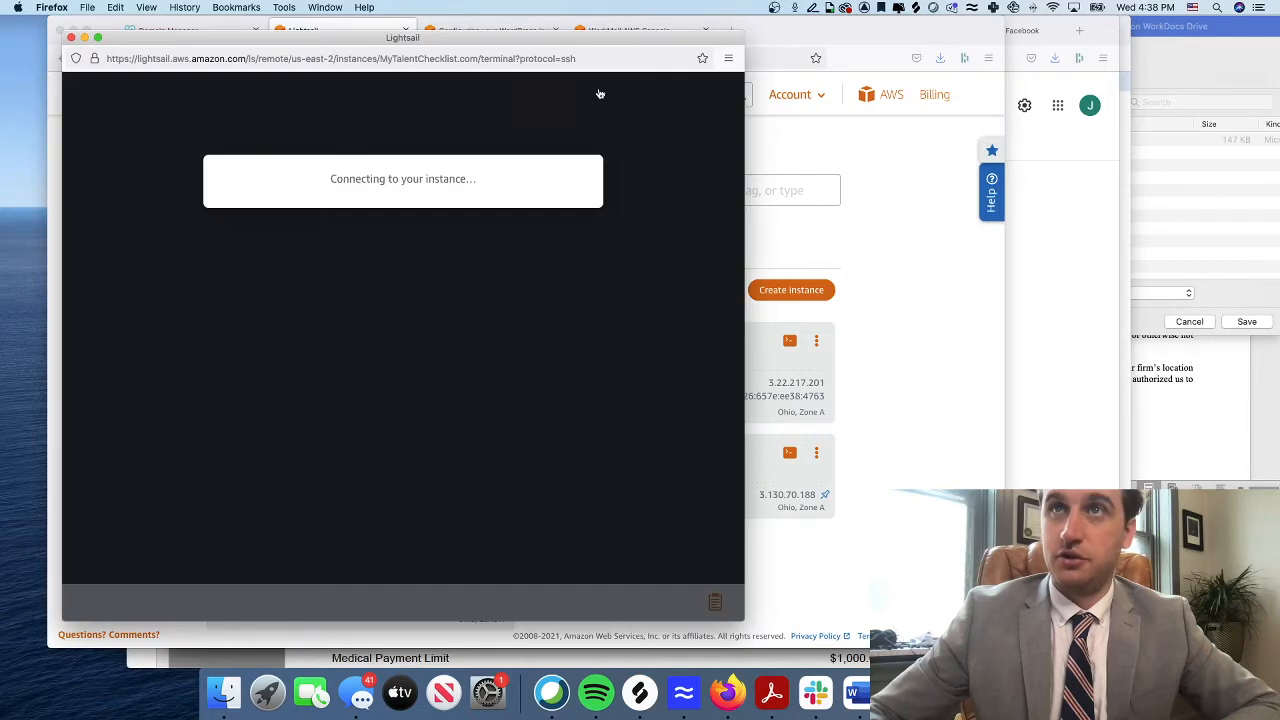
left_click_drag(557, 41, 1097, 62)
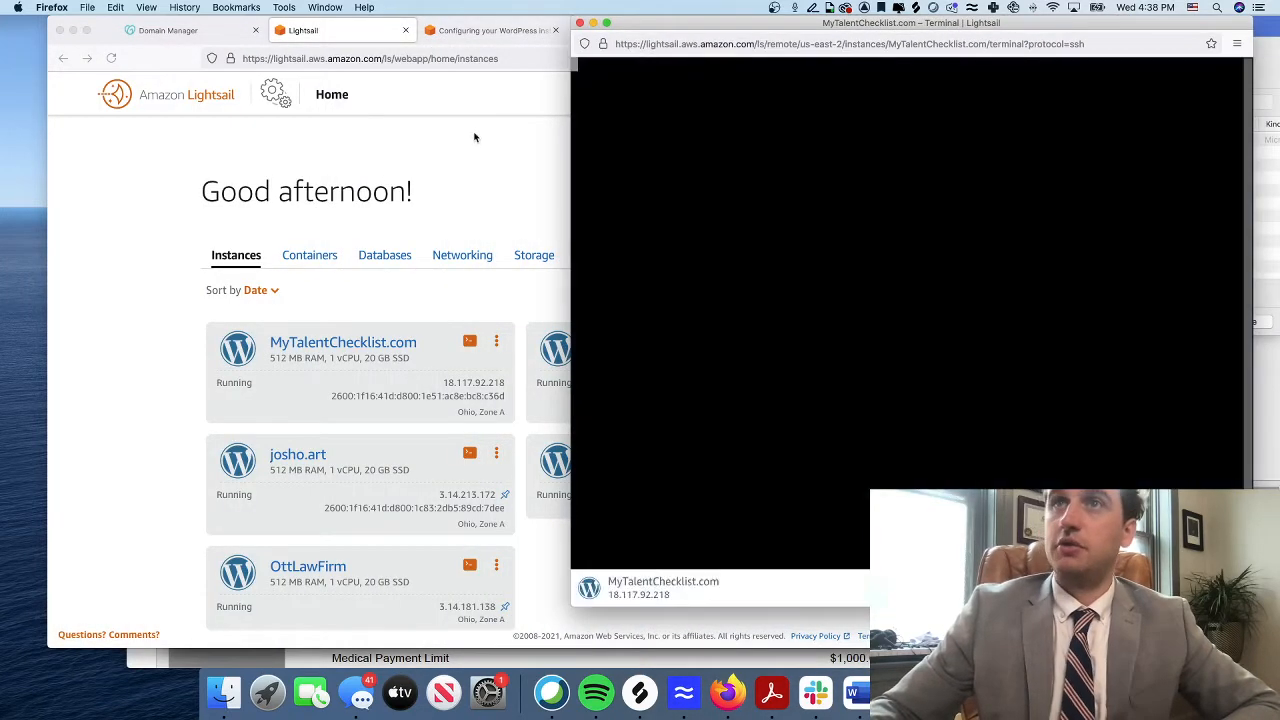
left_click(474, 134)
Select the wp-config.php backup command in the guide and scroll back to its top
left_click(490, 30)
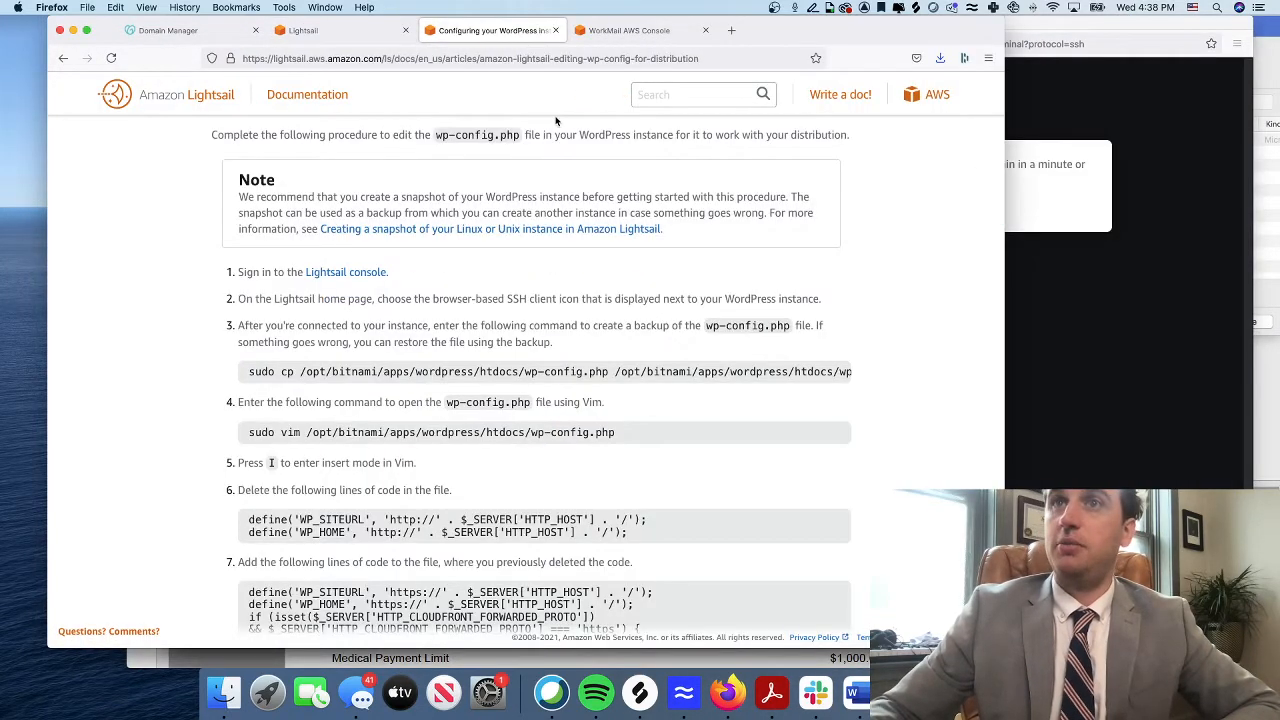
triple_click(450, 371)
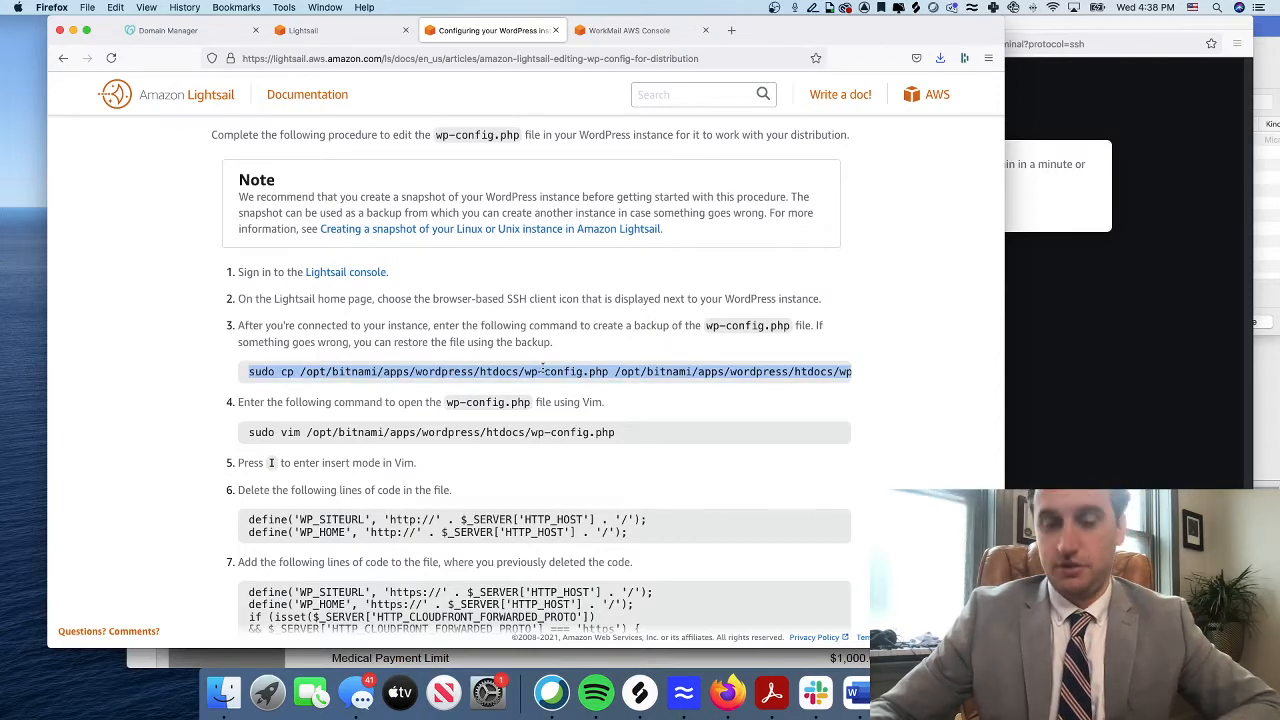
left_click(1113, 353)
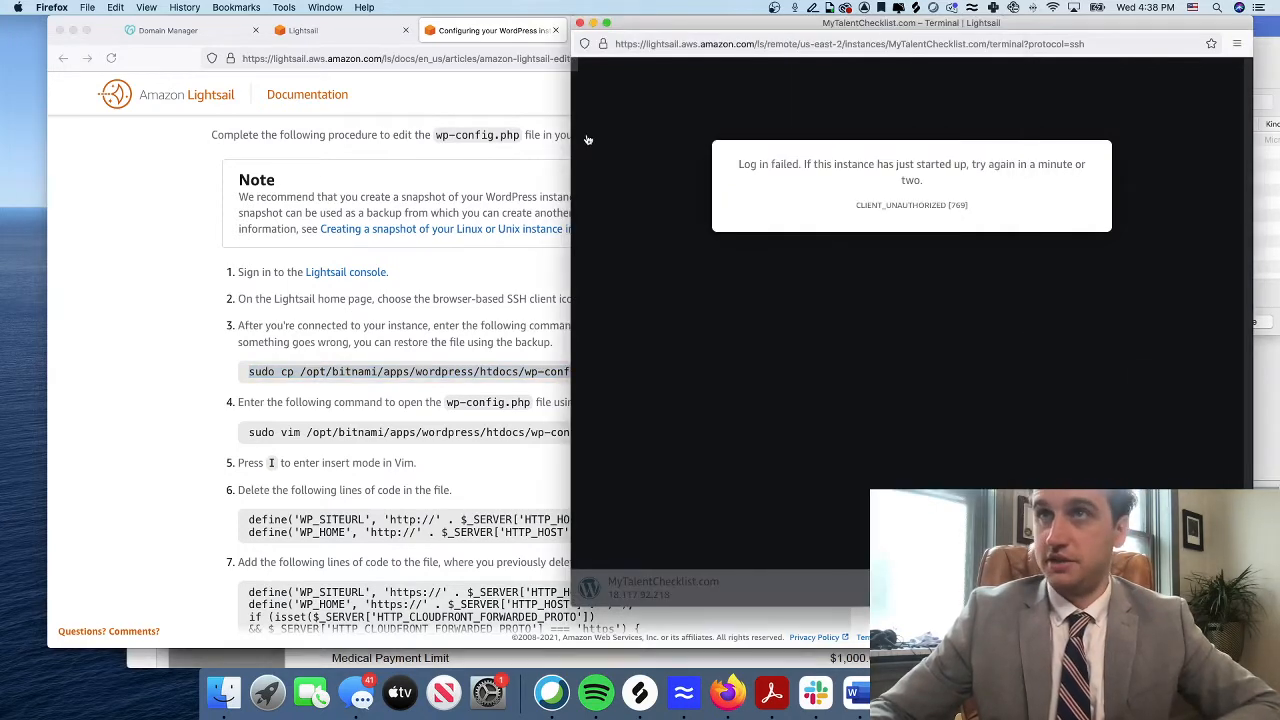
left_click(540, 404)
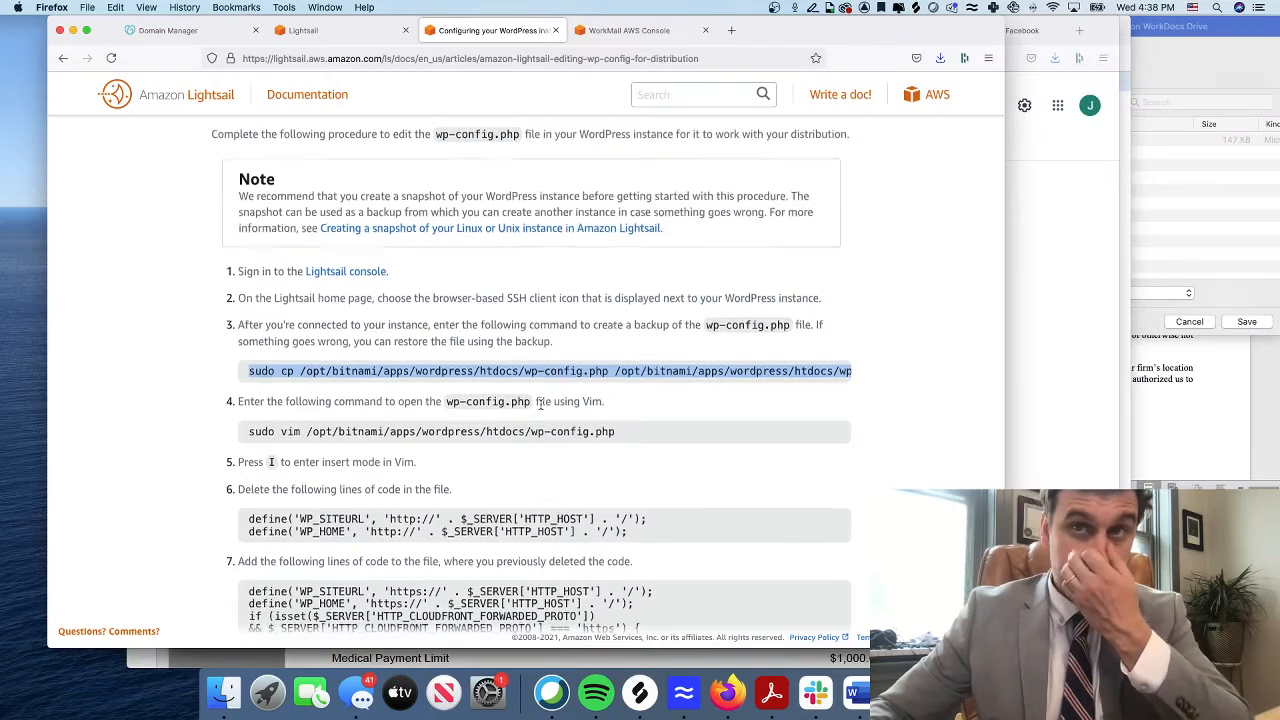
scroll(540, 404, "down", 15)
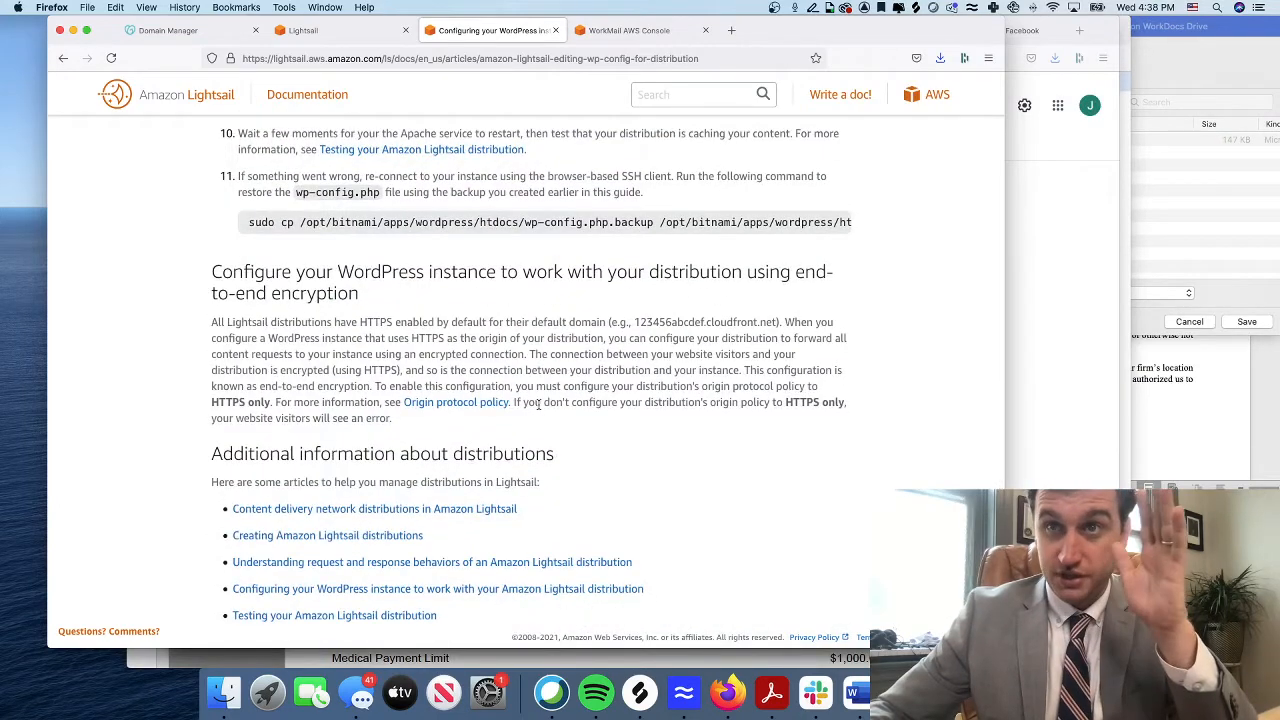
scroll(538, 405, "up", 8)
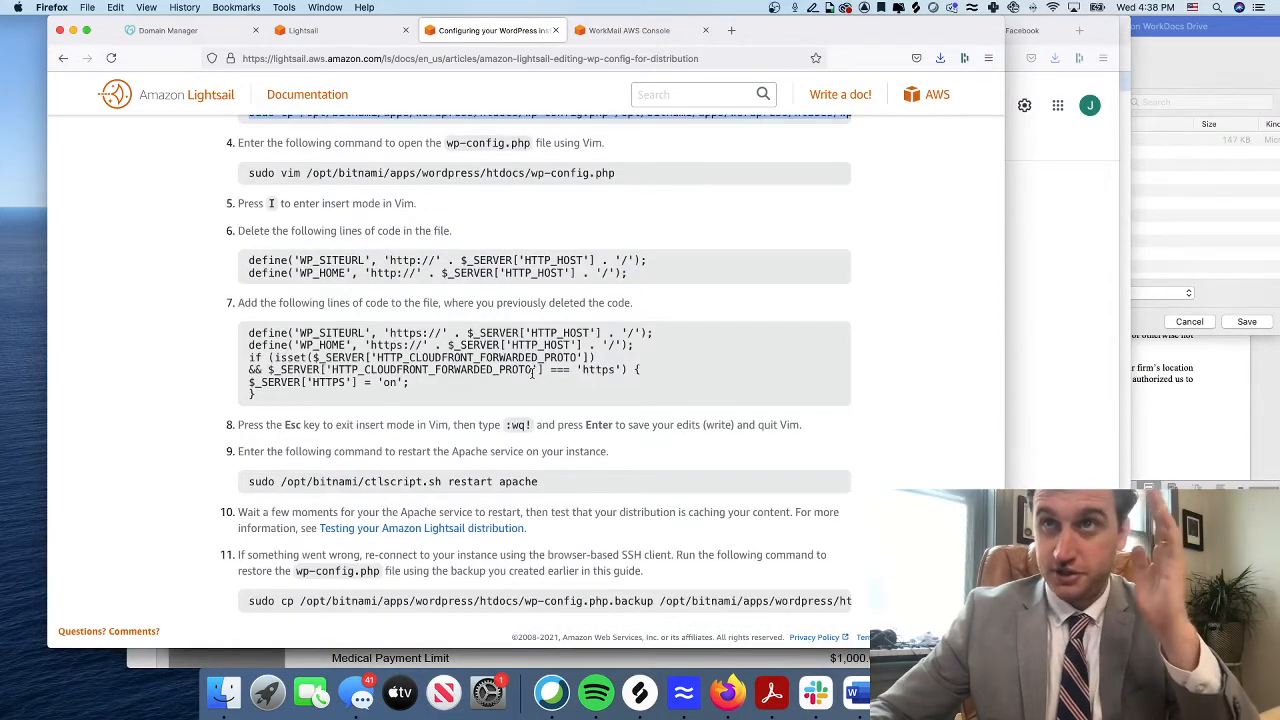
scroll(531, 372, "down", 2)
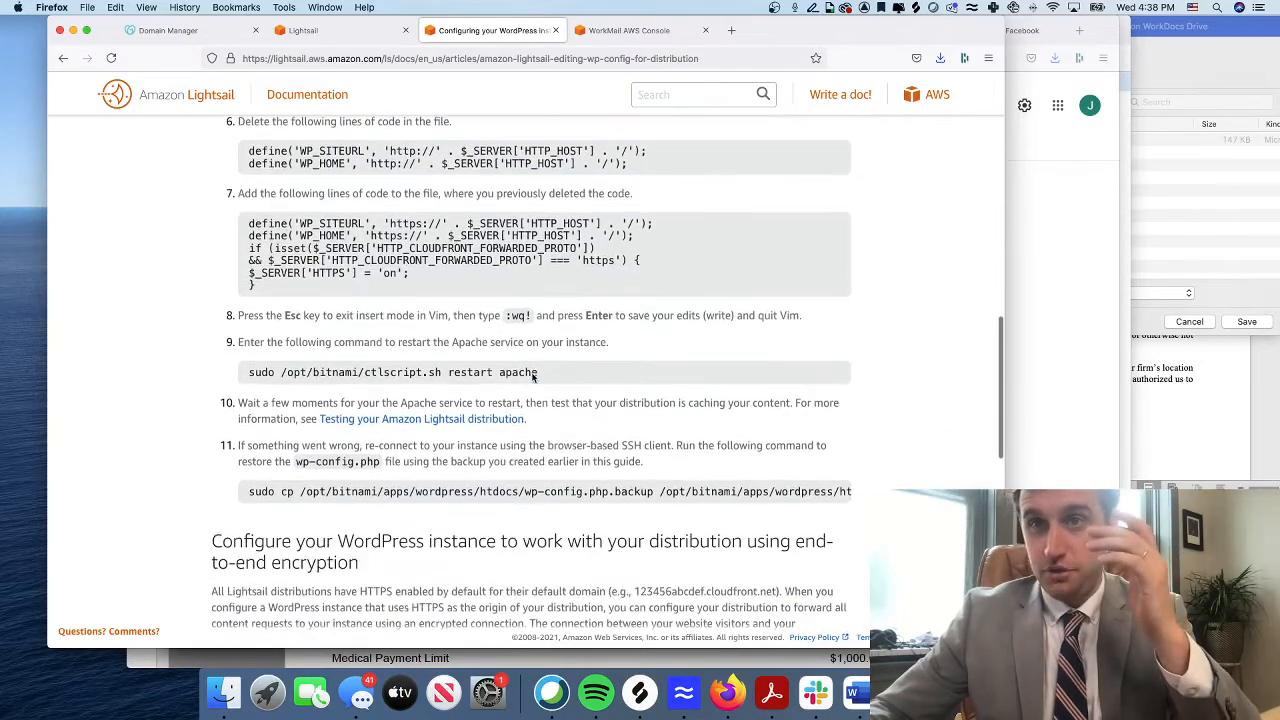
scroll(531, 373, "up", 4)
scroll(531, 373, "up", 5)
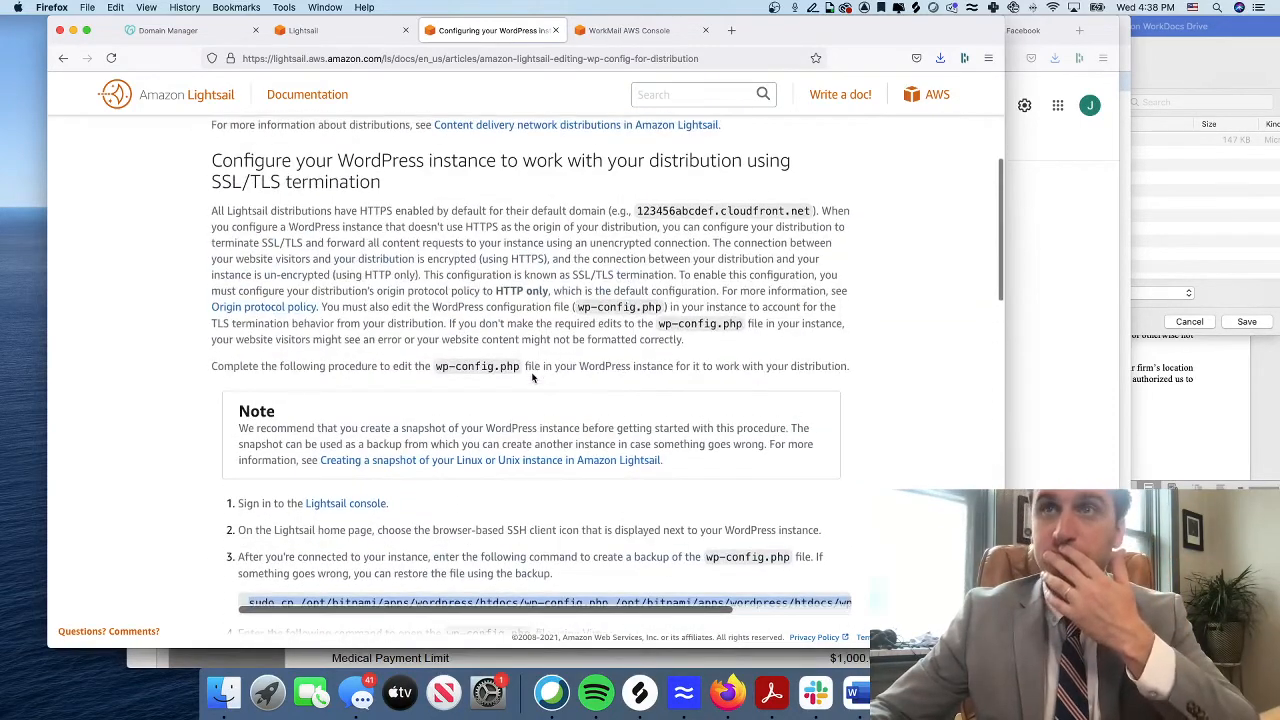
scroll(532, 376, "up", 6)
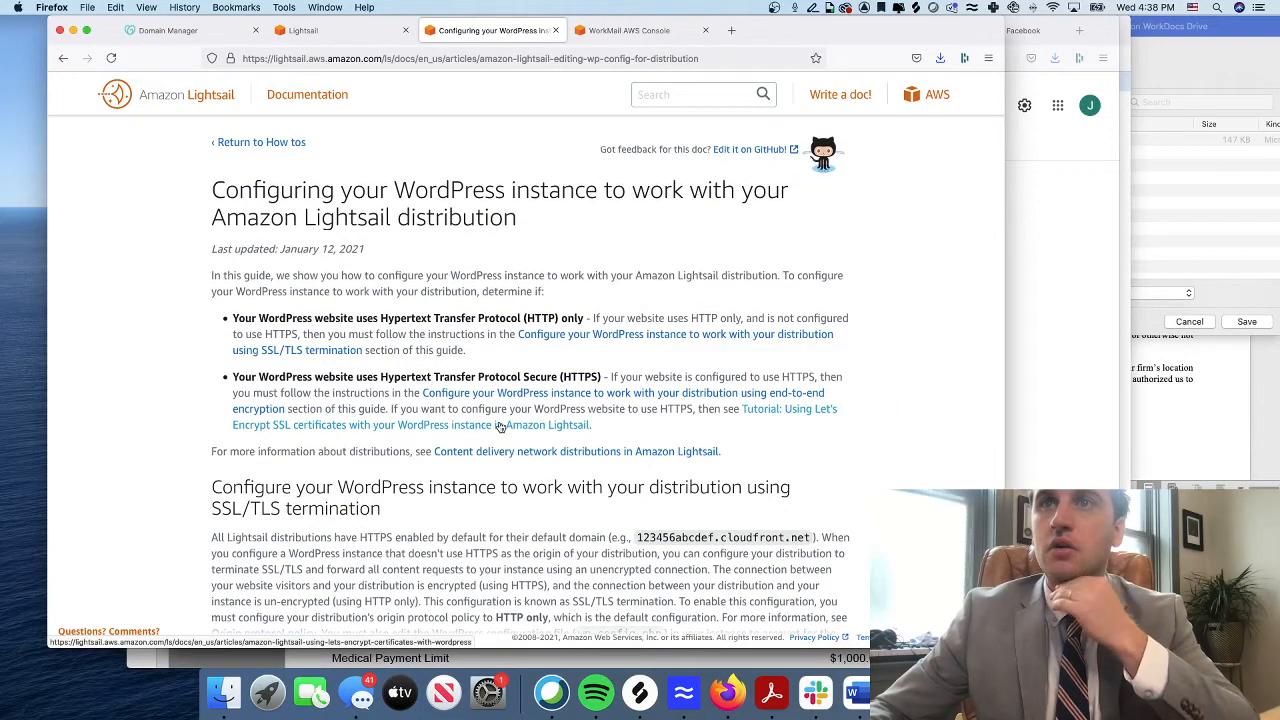
From the Google results, open the guide on installing WordPress on LightSail and dismiss its prompt
left_click(63, 58)
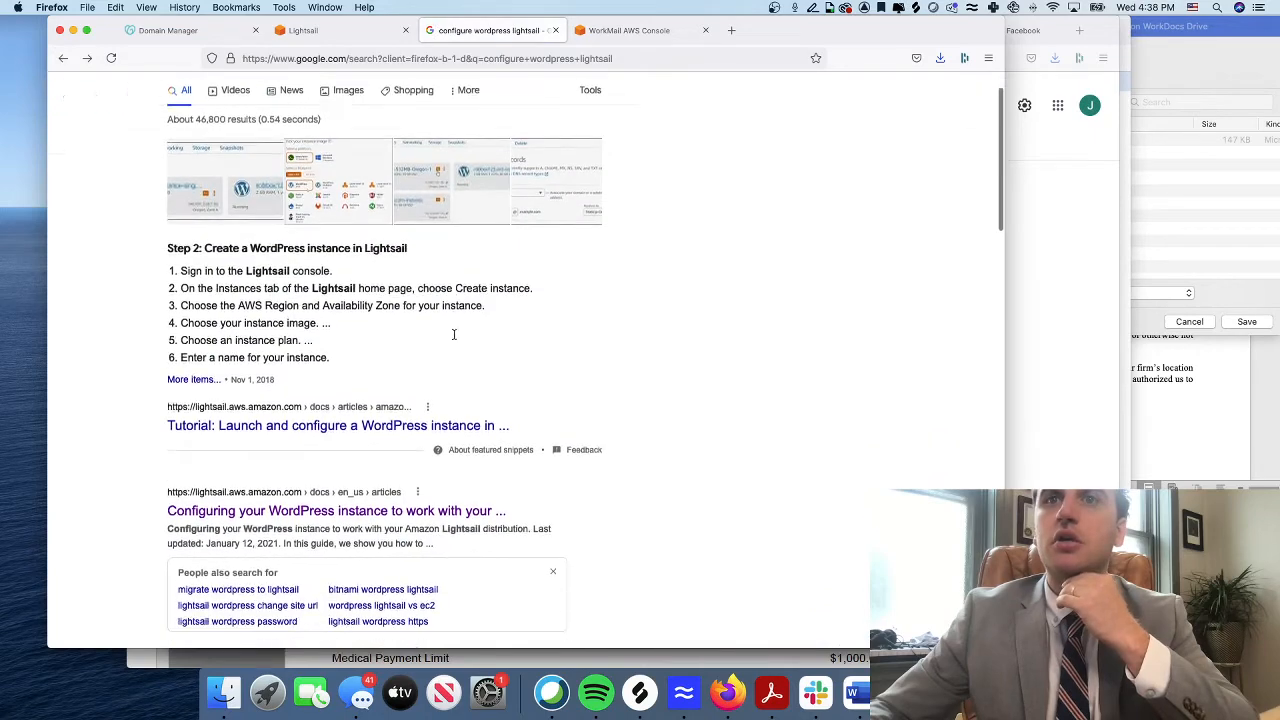
scroll(453, 334, "down", 5)
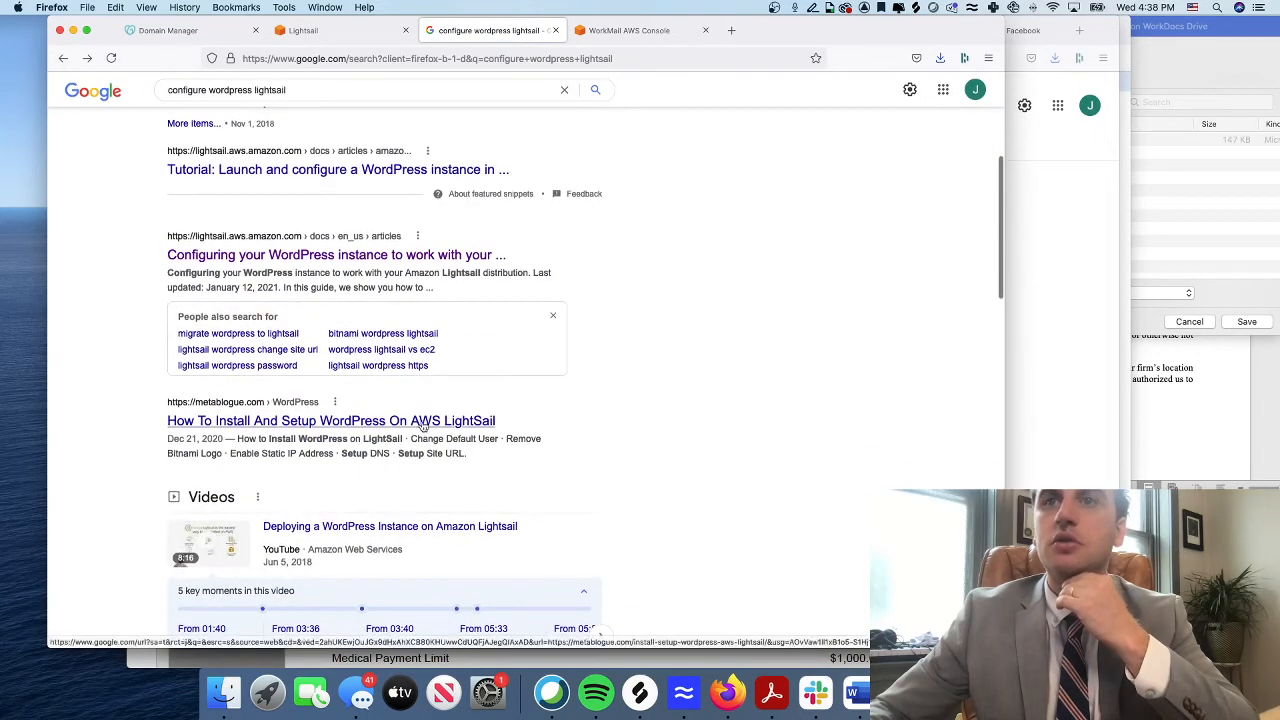
left_click(424, 421)
scroll(465, 302, "down", 10)
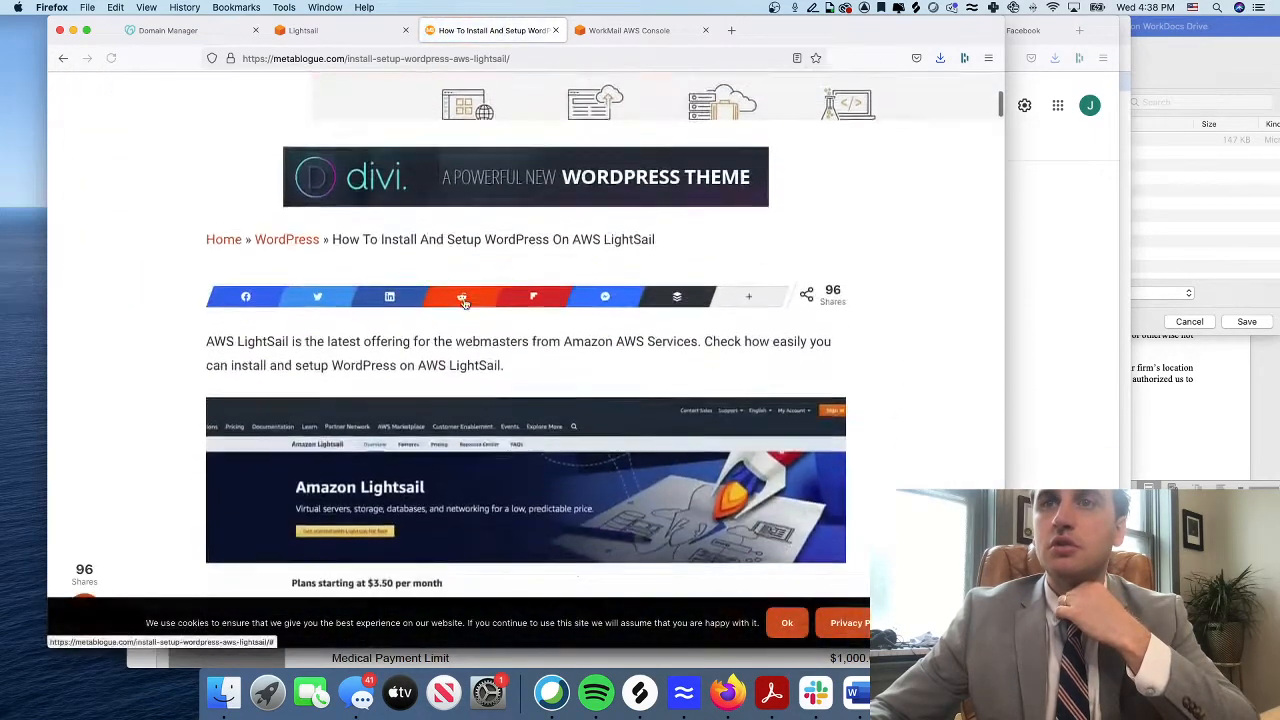
left_click(572, 160)
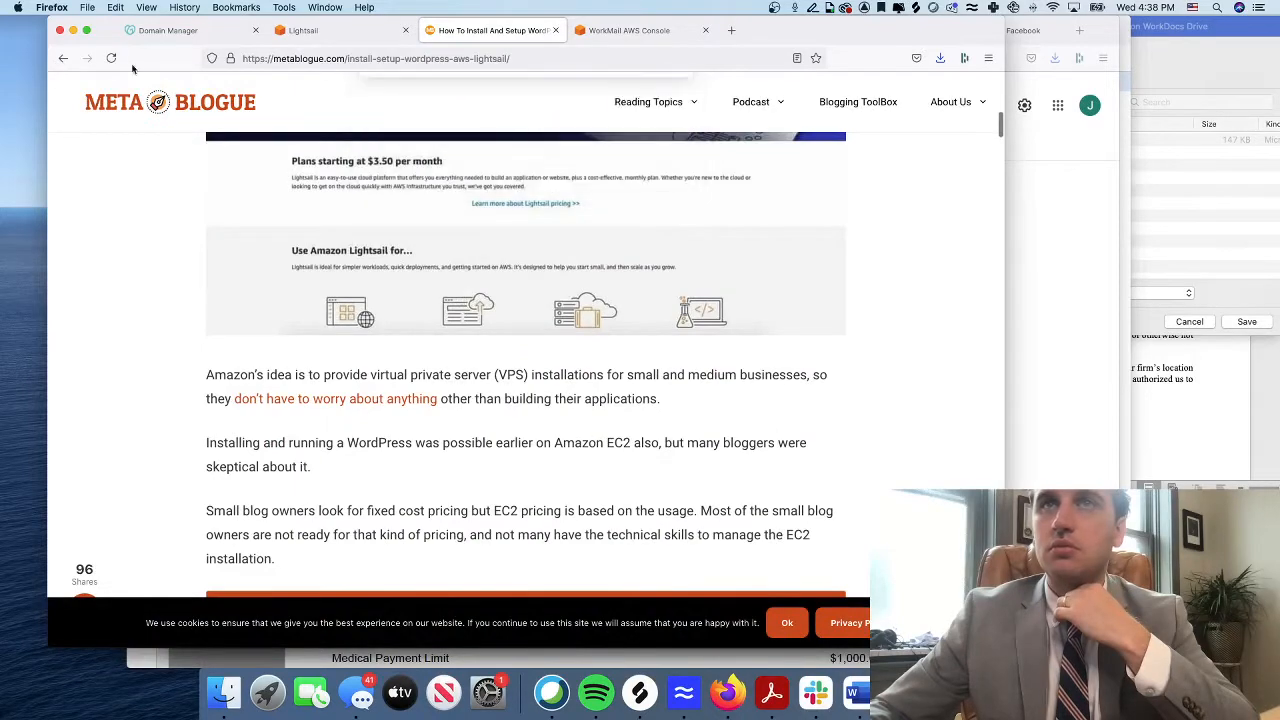
Return to the results and open 'Tutorial: Launch and configure a WordPress instance'
left_click(63, 58)
scroll(489, 336, "down", 4)
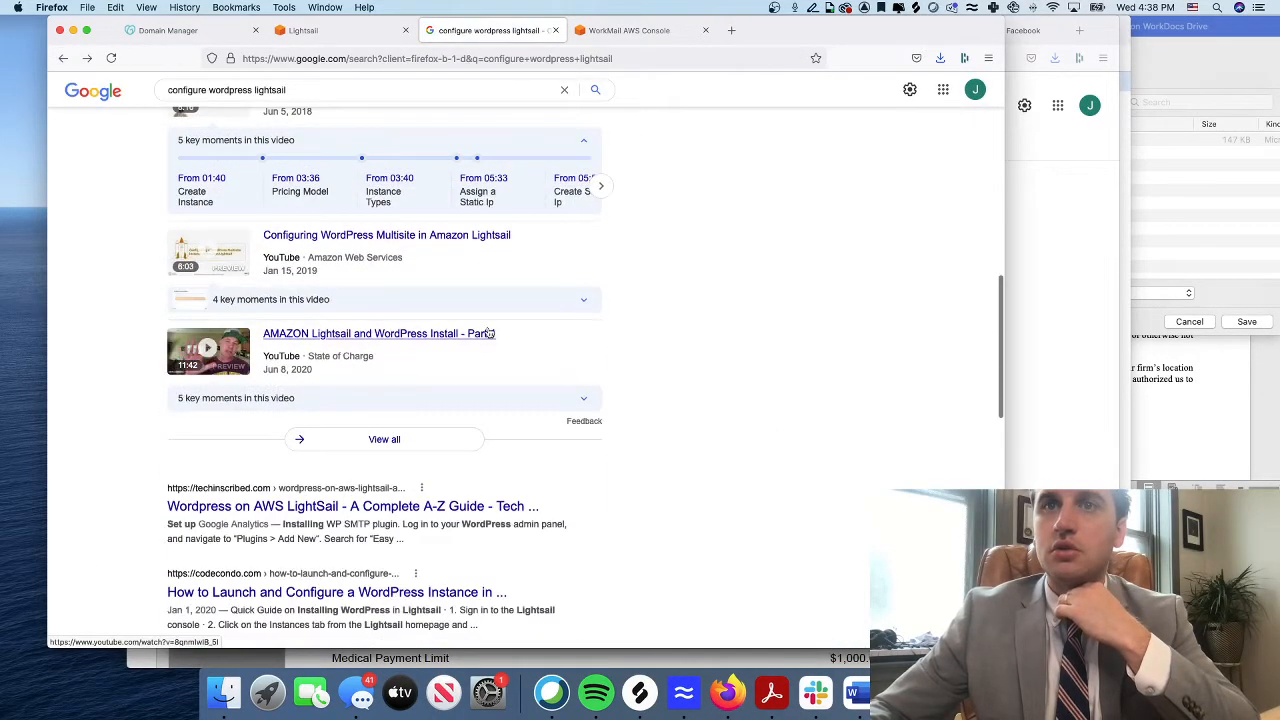
scroll(412, 490, "down", 3)
scroll(410, 476, "up", 10)
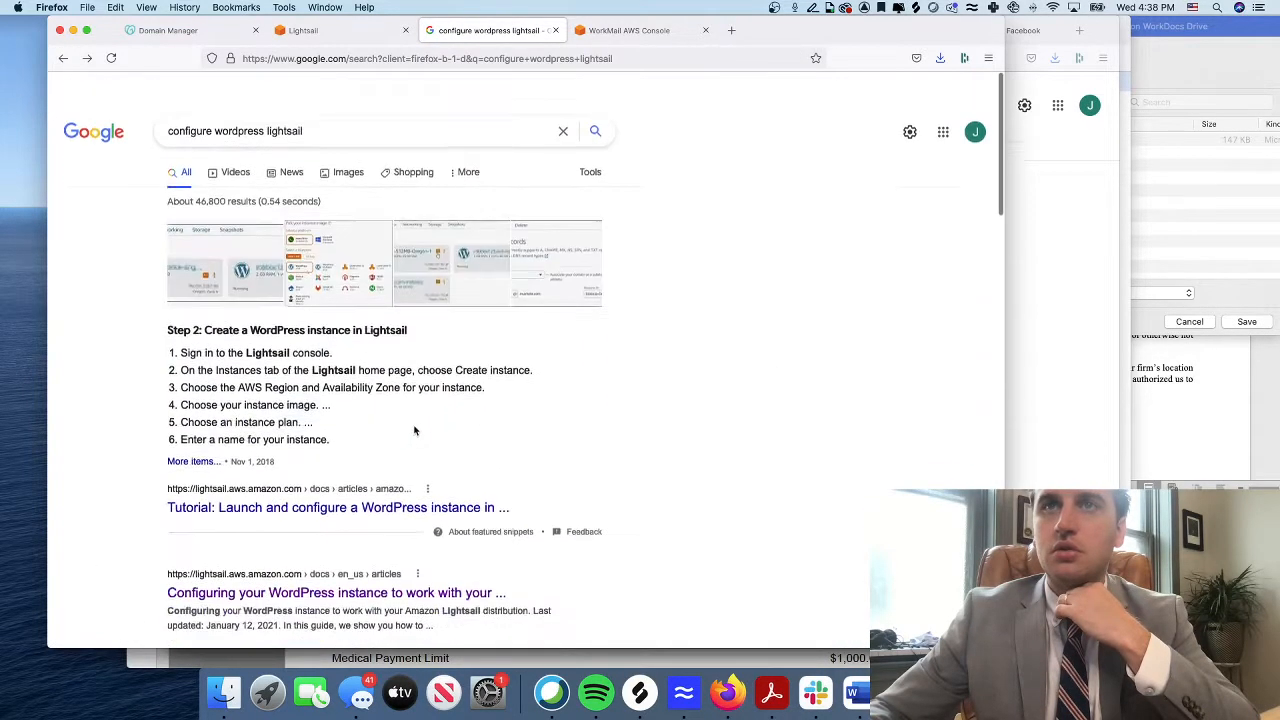
left_click(312, 477)
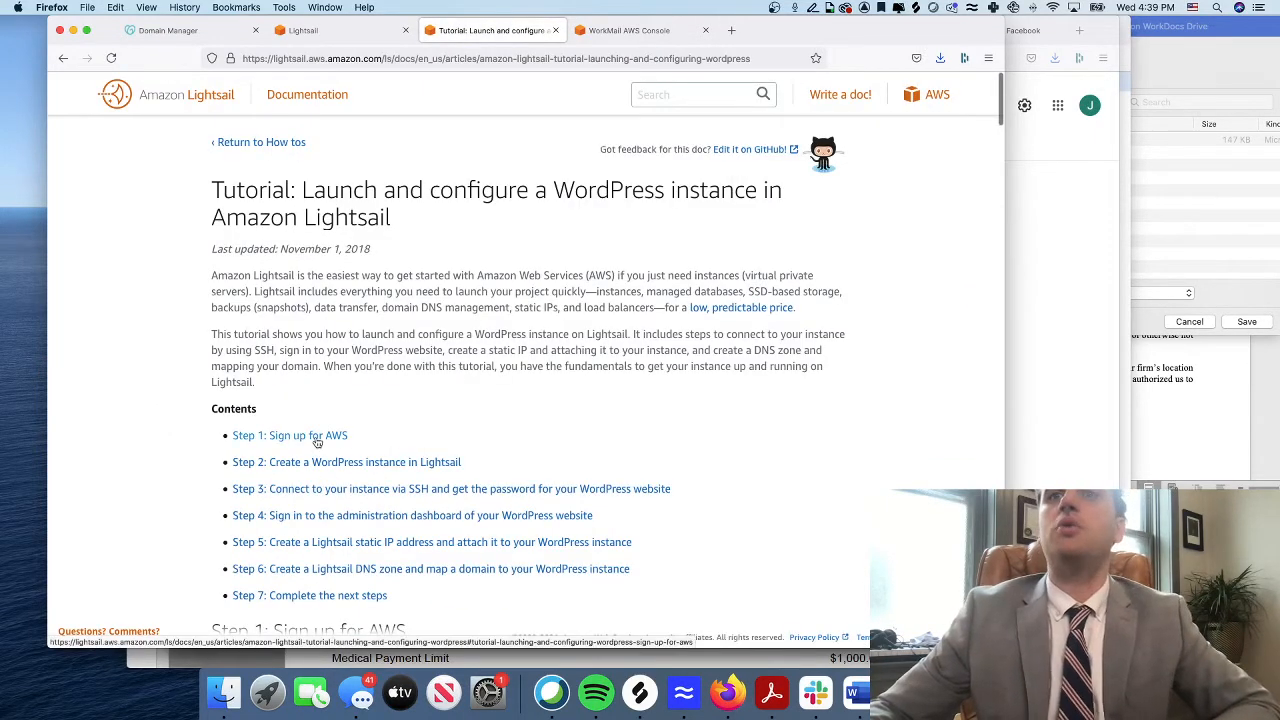
Jump to Step 2 of the tutorial and skim the password-retrieval instructions
left_click(318, 463)
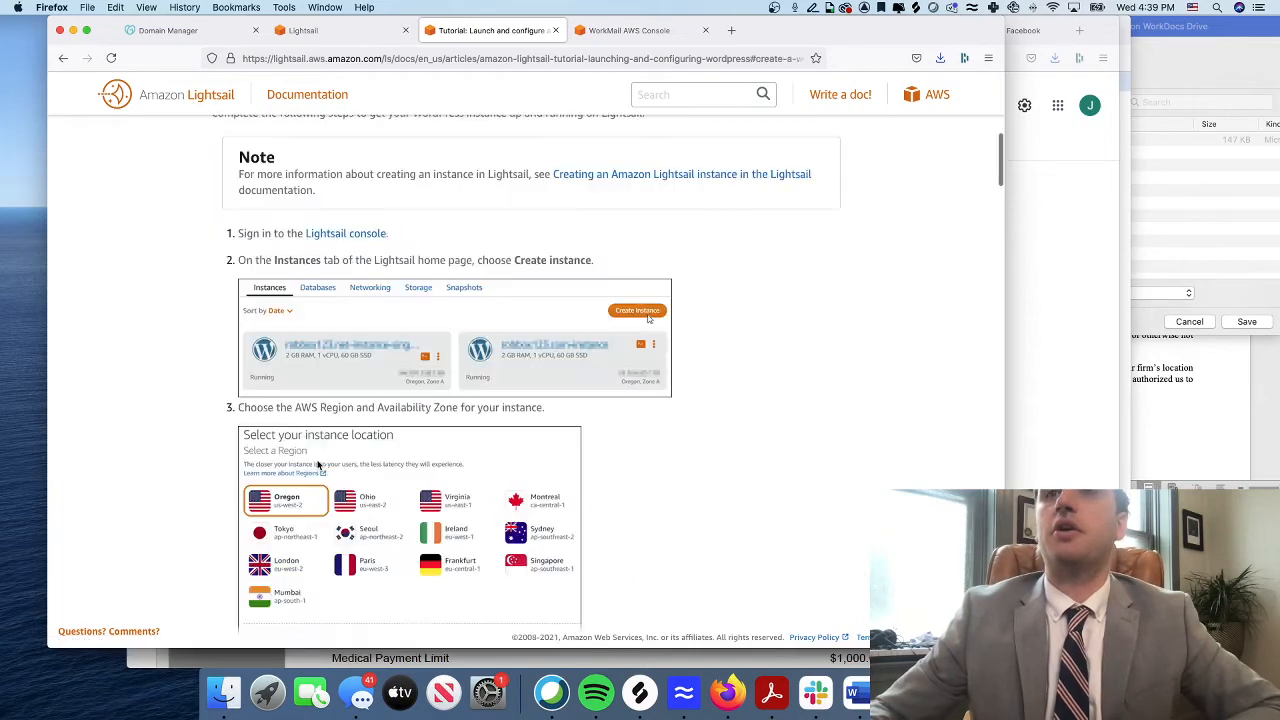
scroll(580, 496, "down", 10)
scroll(579, 496, "down", 15)
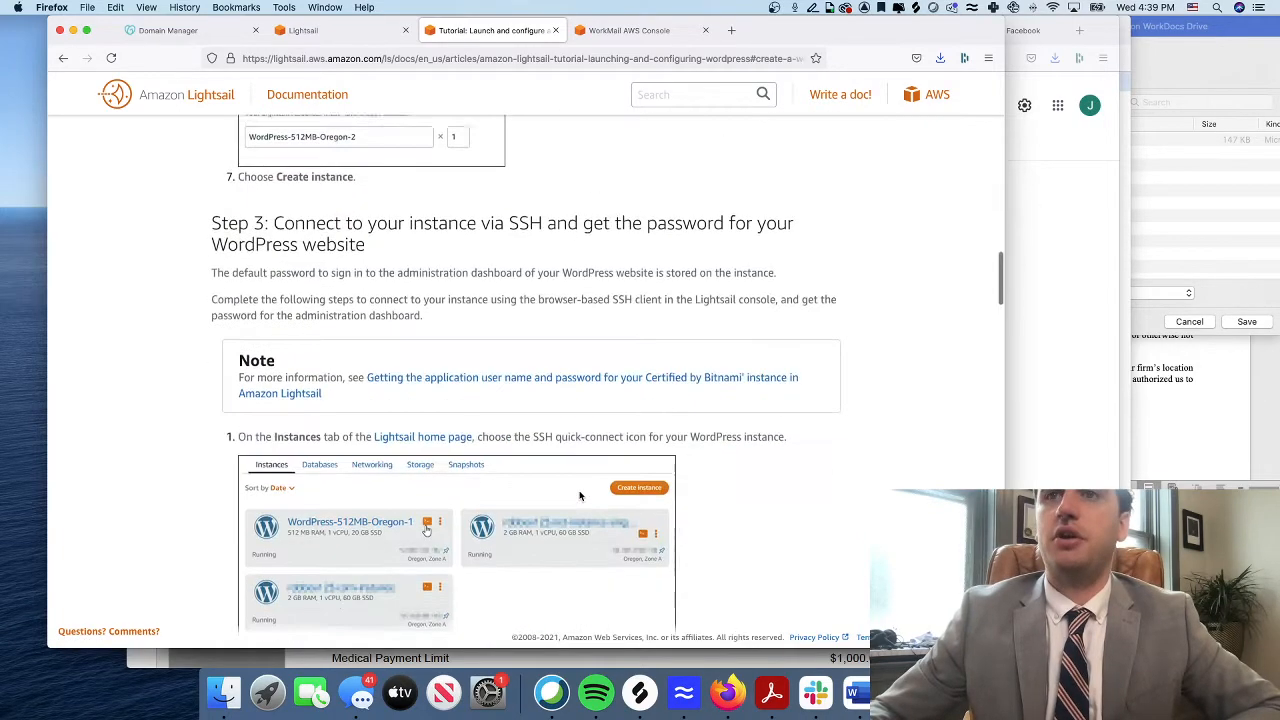
scroll(579, 496, "up", 5)
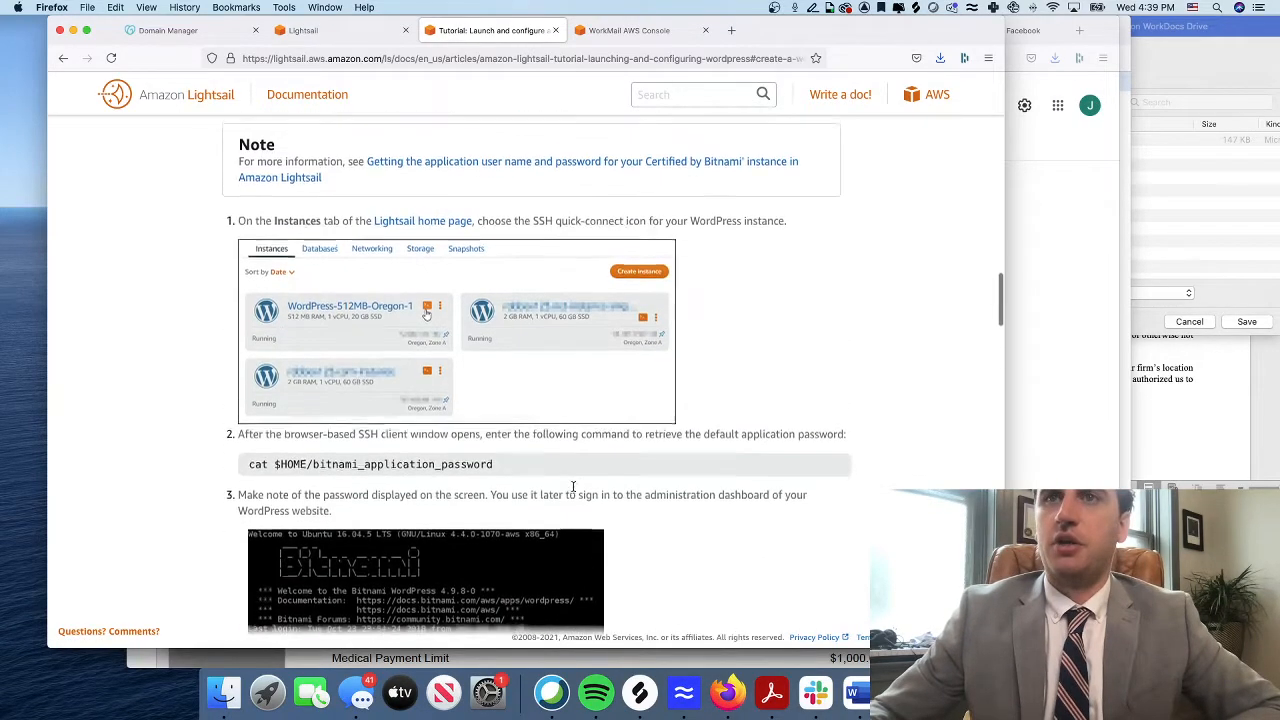
scroll(560, 486, "up", 1)
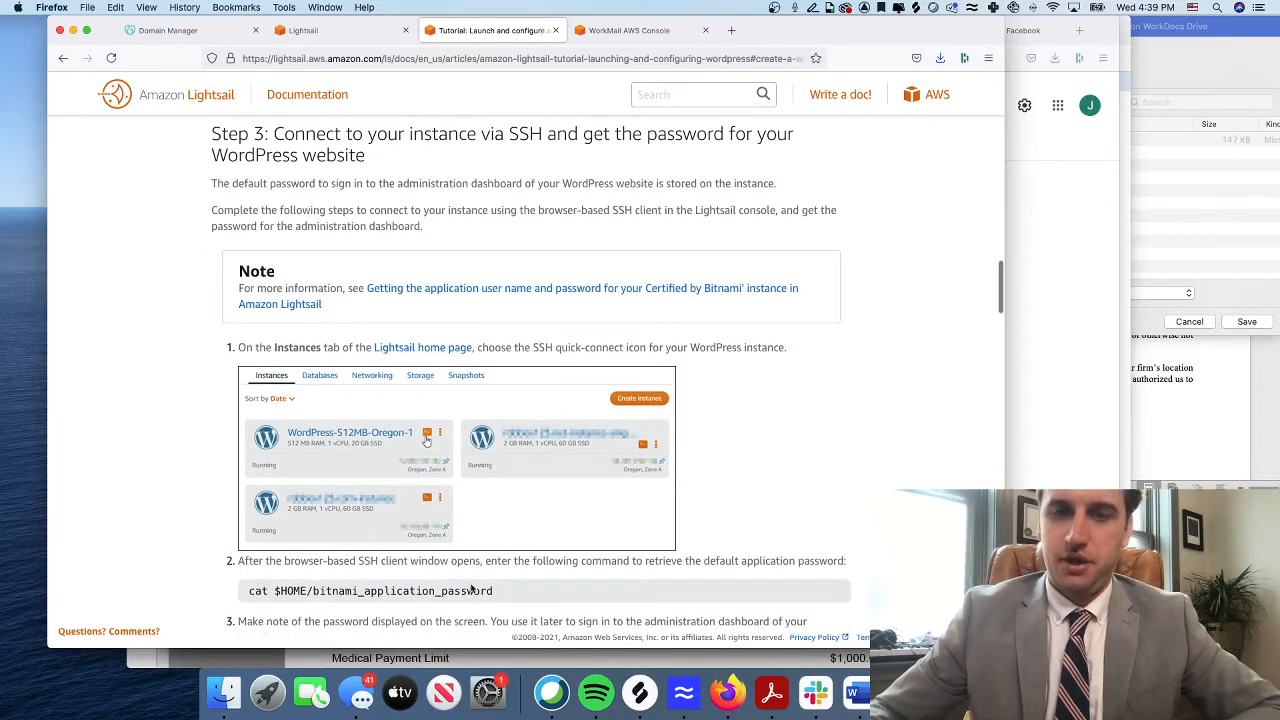
Select the cat password command, then start an SSH session to MyTalentChecklist.com
triple_click(411, 590)
key("super+c")
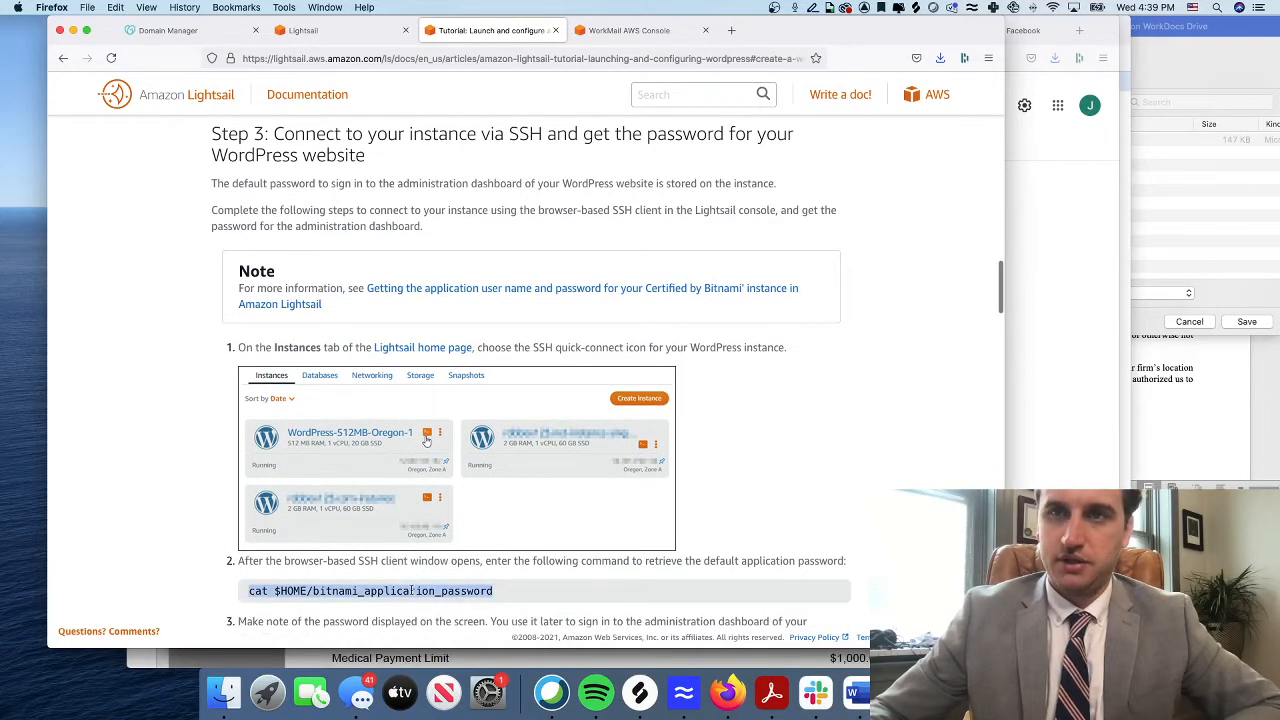
left_click(310, 30)
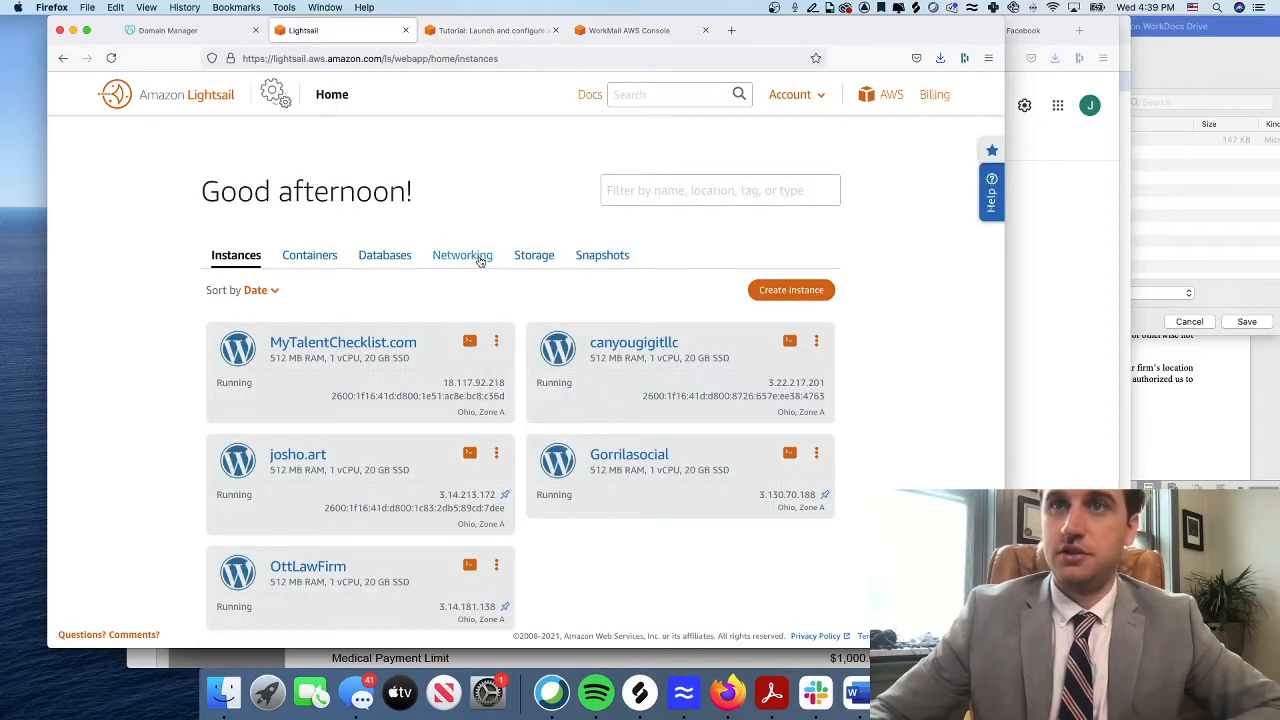
left_click(470, 342)
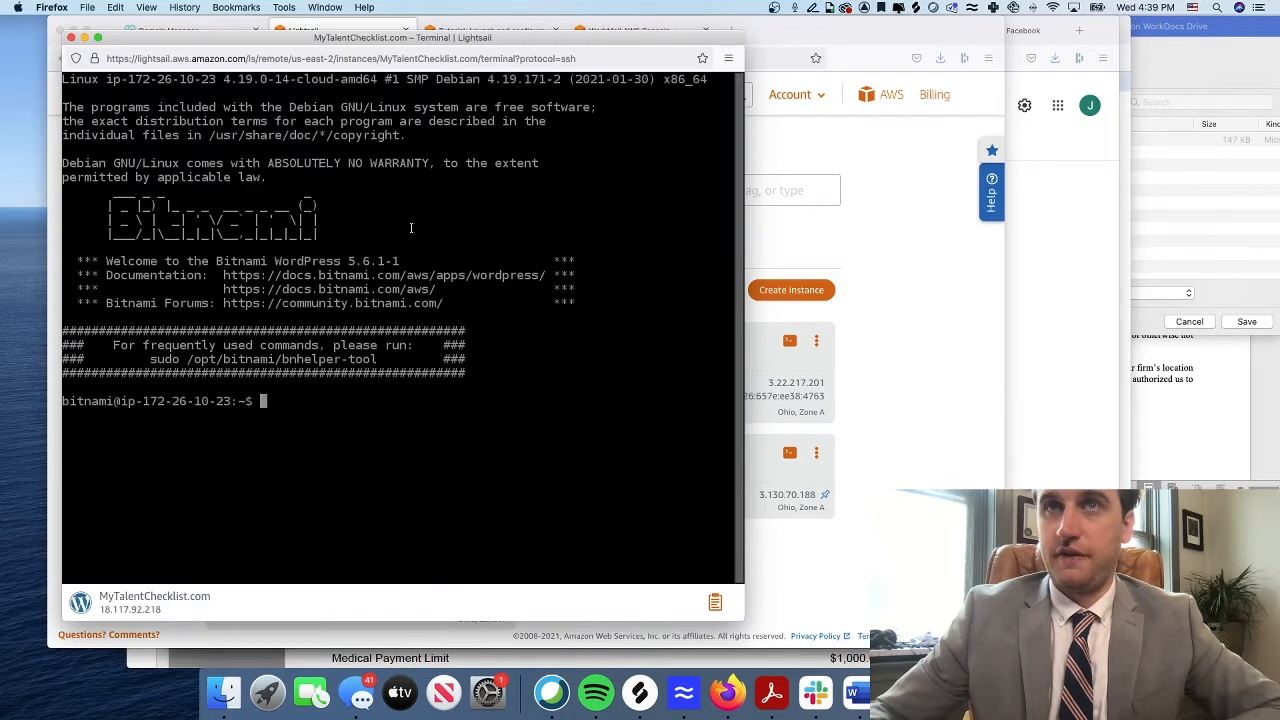
Run the bitnami_application_password command and copy the displayed WordPress password, returning to the Lightsail browser
key("super+v")
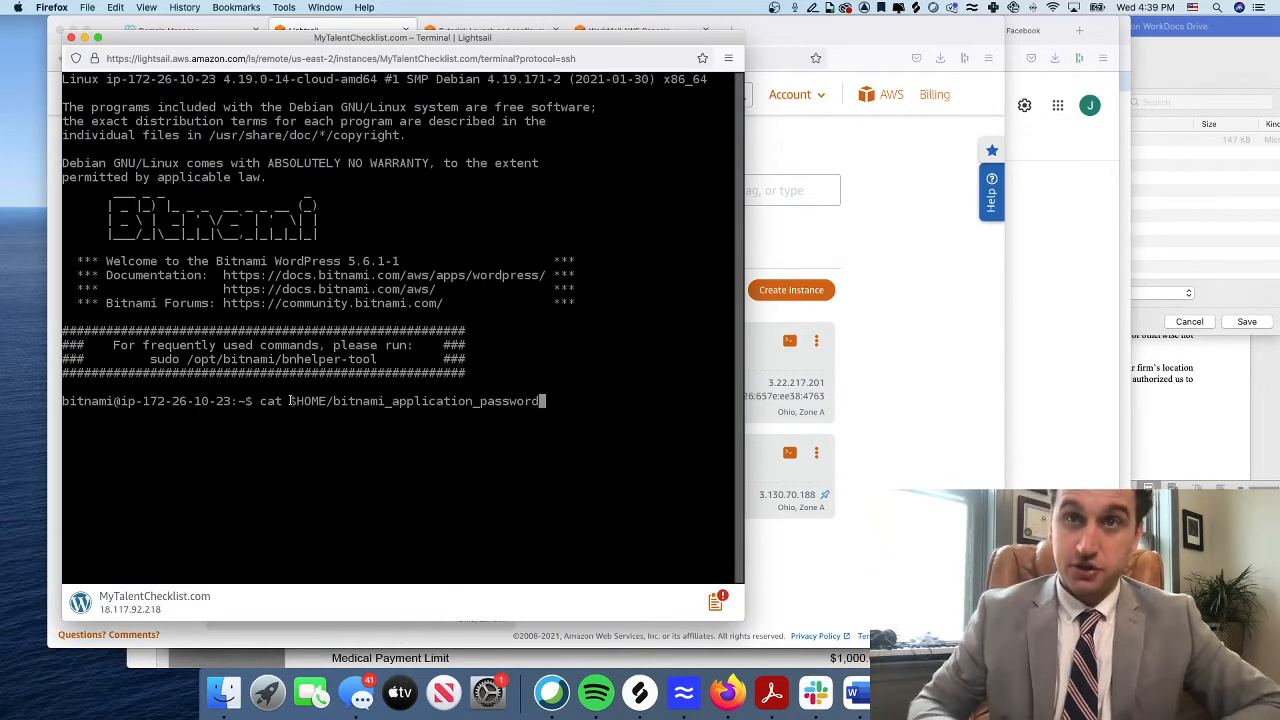
key("Return")
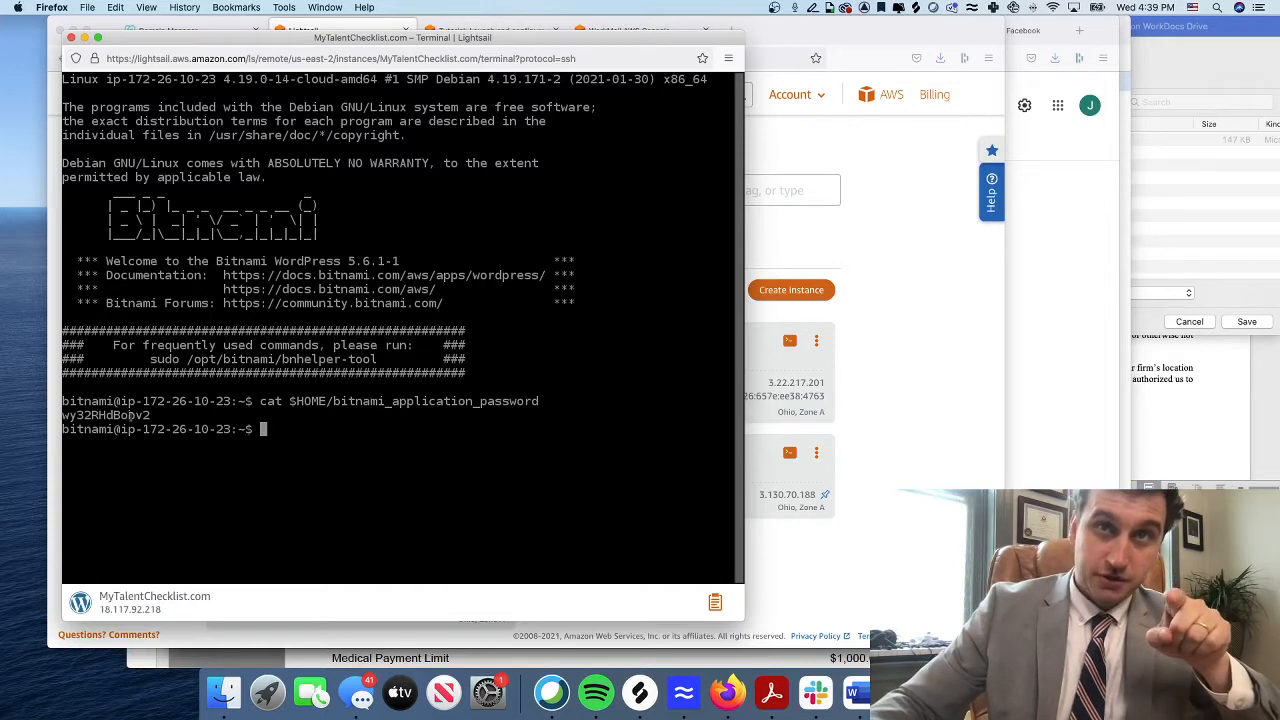
left_click_drag(134, 414, 62, 415)
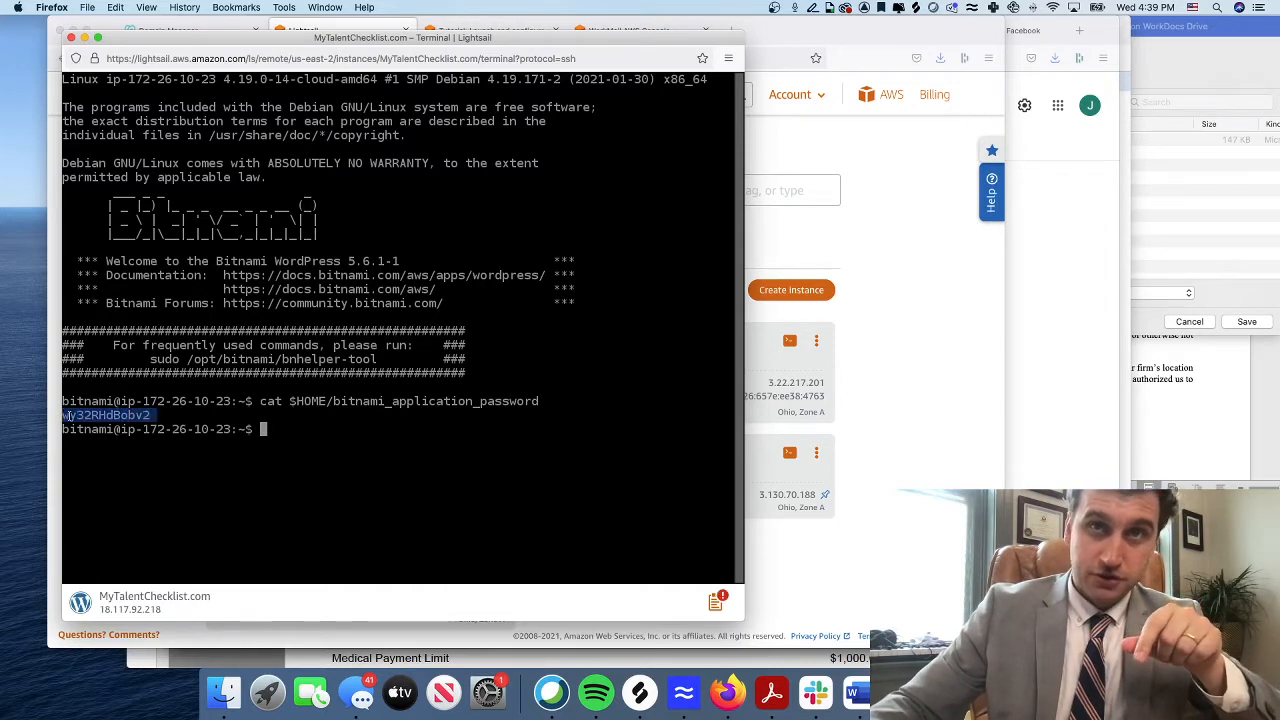
right_click(77, 414)
left_click(103, 468)
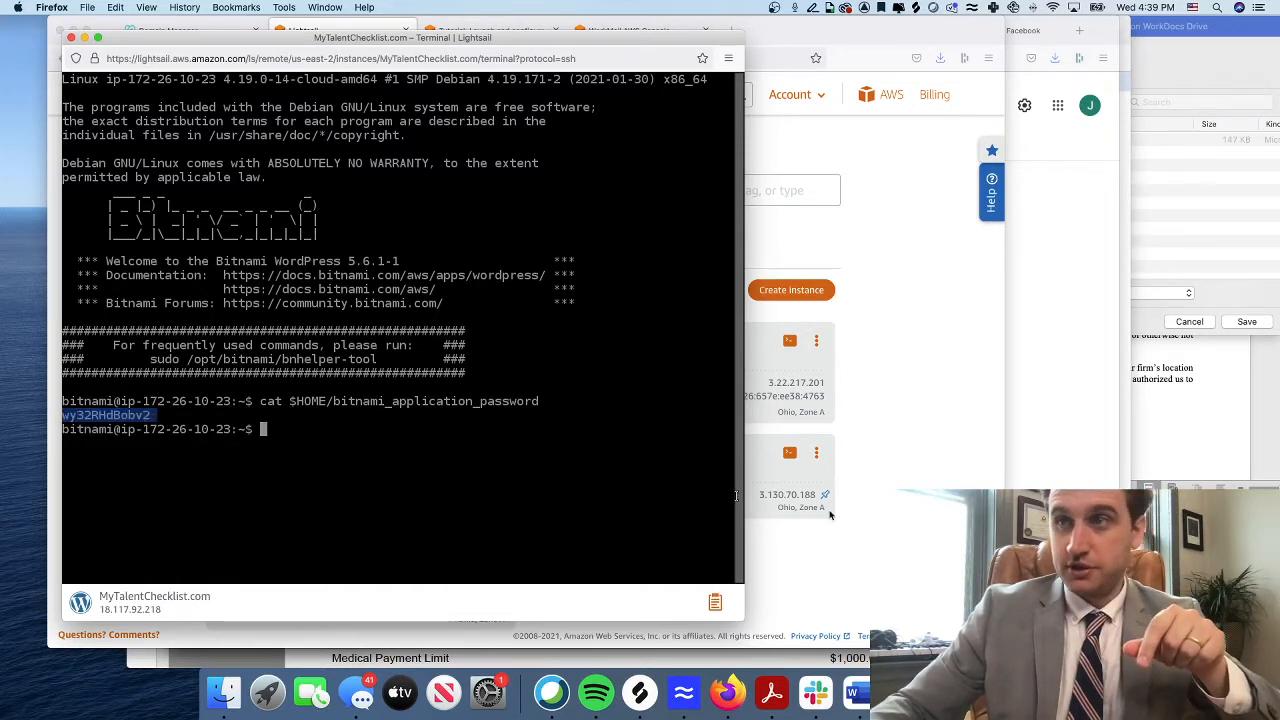
left_click(832, 515)
key("super+t")
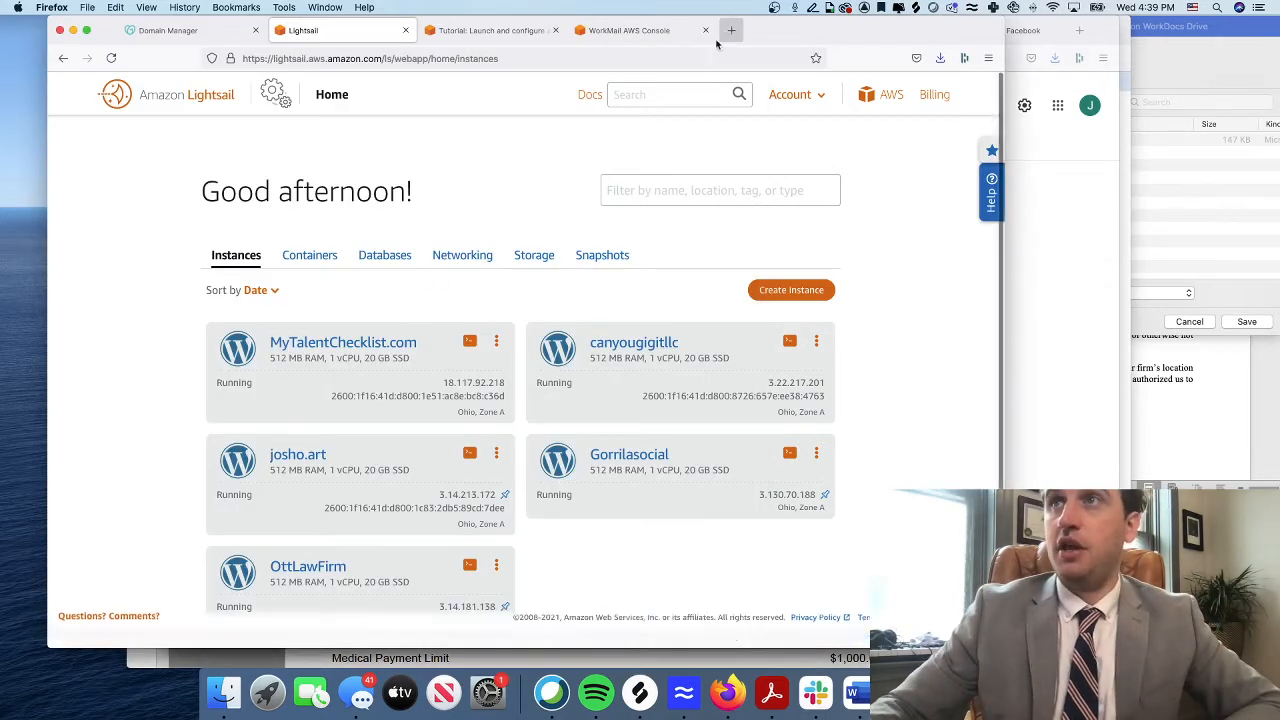
Open the MyTalentChecklist.com instance's details from the Lightsail instances list
type("myleanlaw.co/")
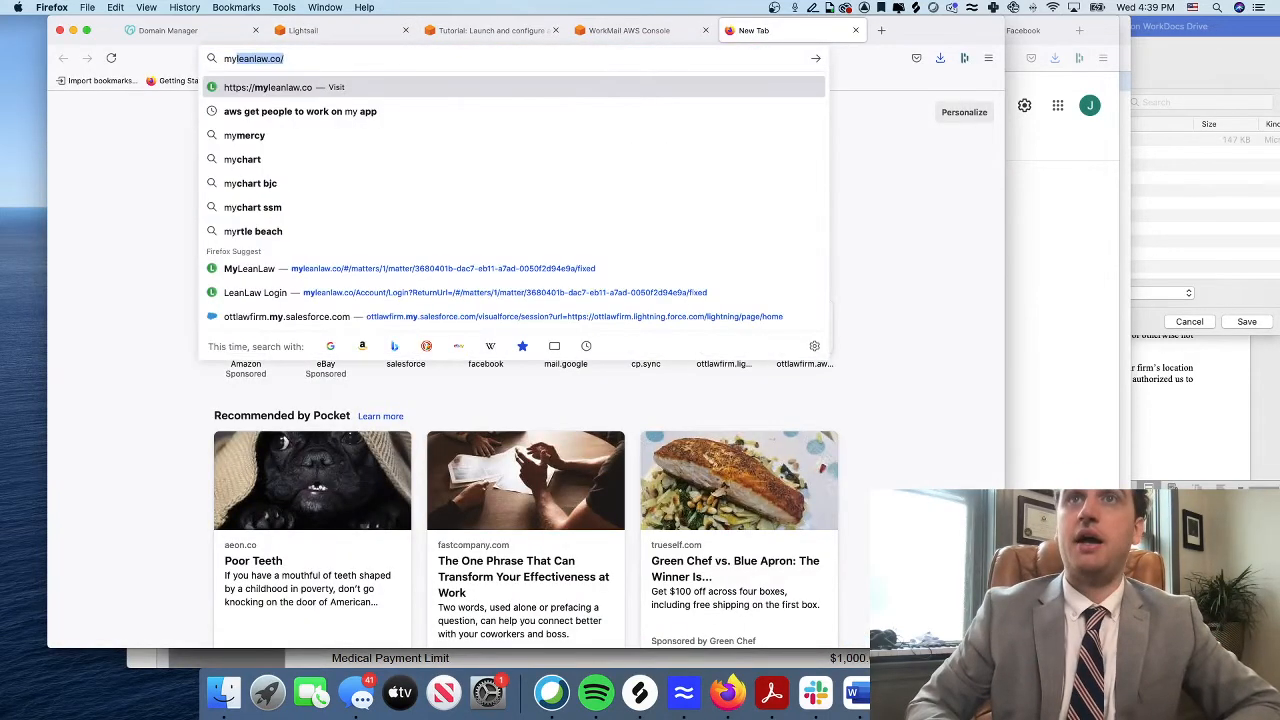
left_click(295, 36)
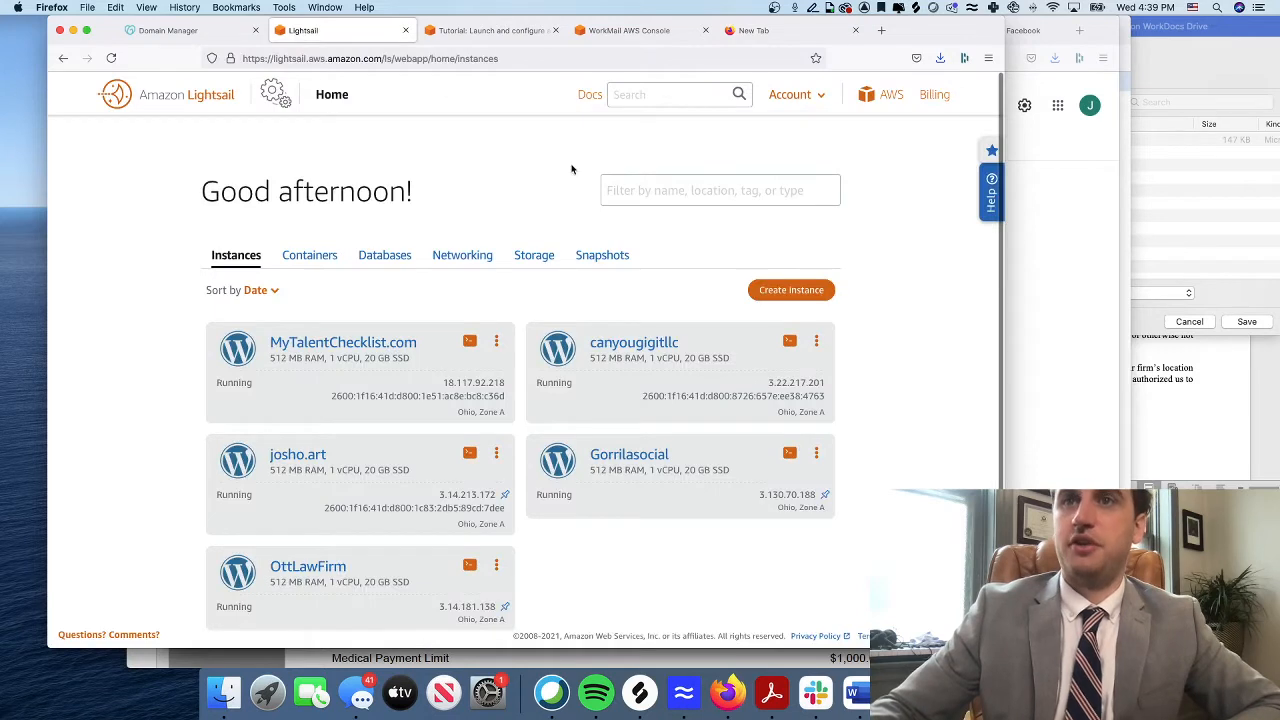
double_click(444, 382)
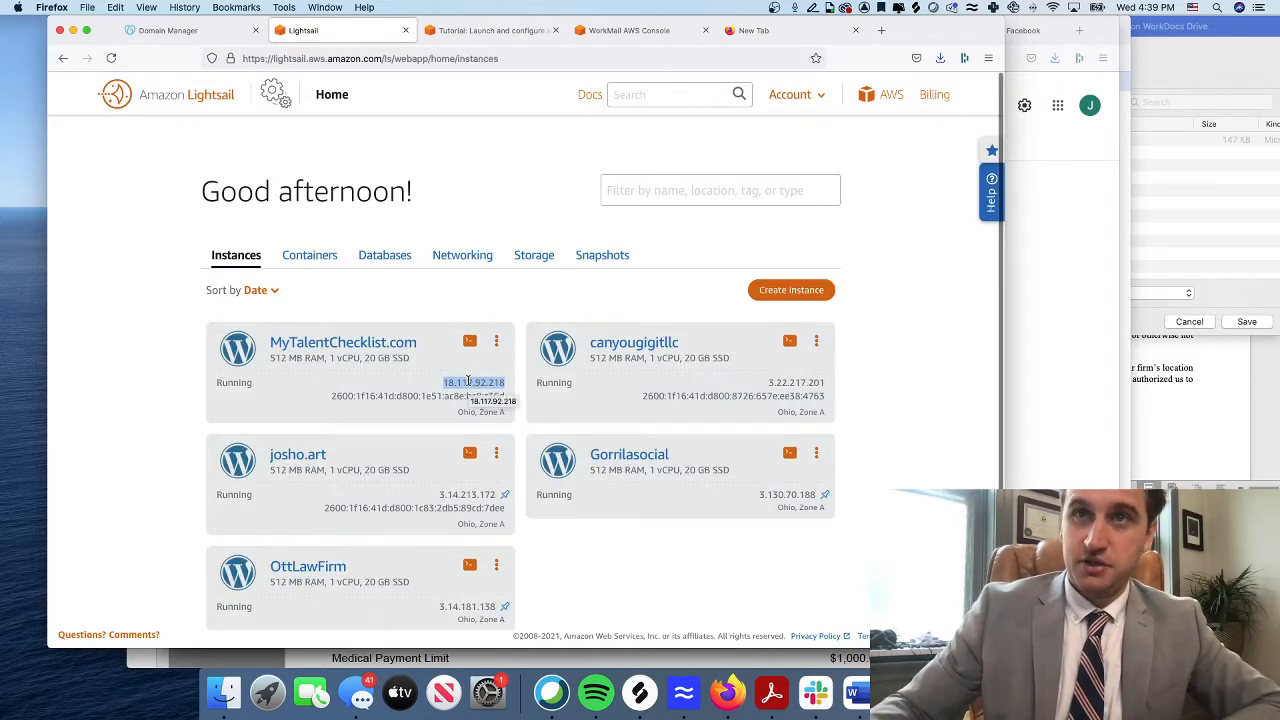
left_click(371, 346)
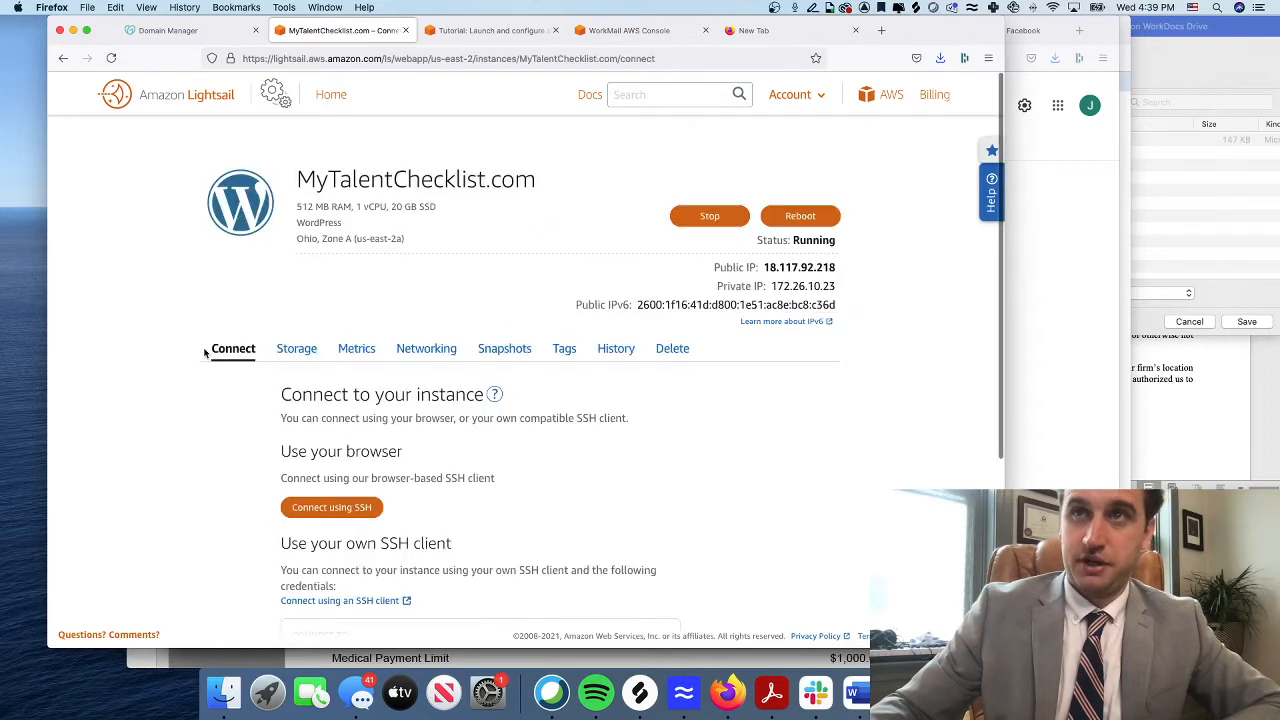
Scroll to Connect to your instance and select the public IP 18.117.92.218
scroll(410, 395, "down", 5)
left_click_drag(441, 432, 283, 427)
scroll(305, 426, "up", 1)
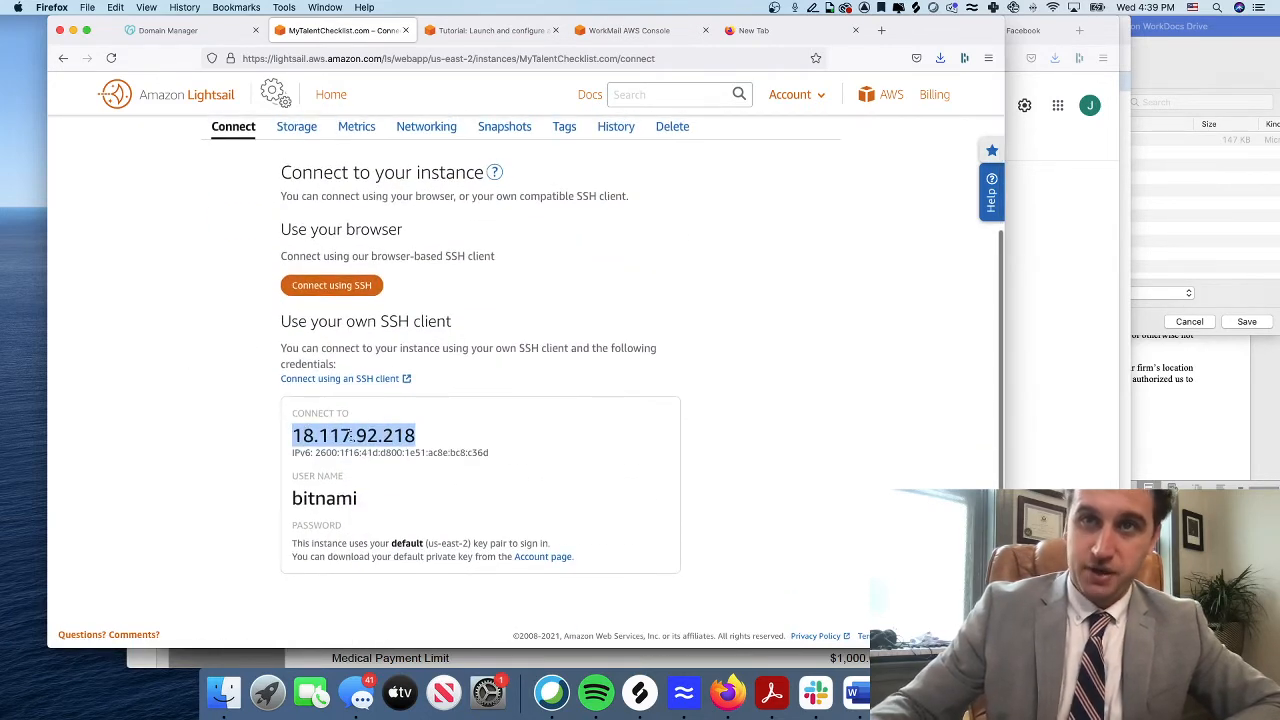
scroll(292, 436, "down", 2)
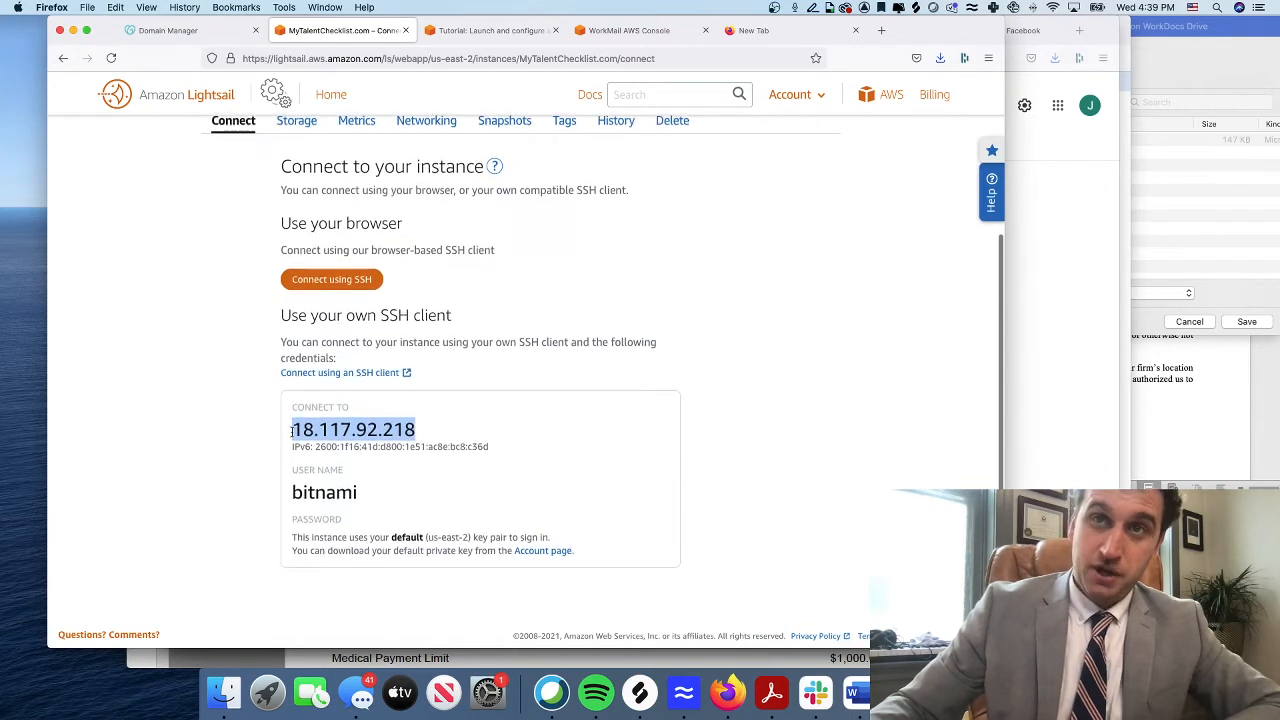
left_click(293, 428)
left_click_drag(293, 428, 432, 428)
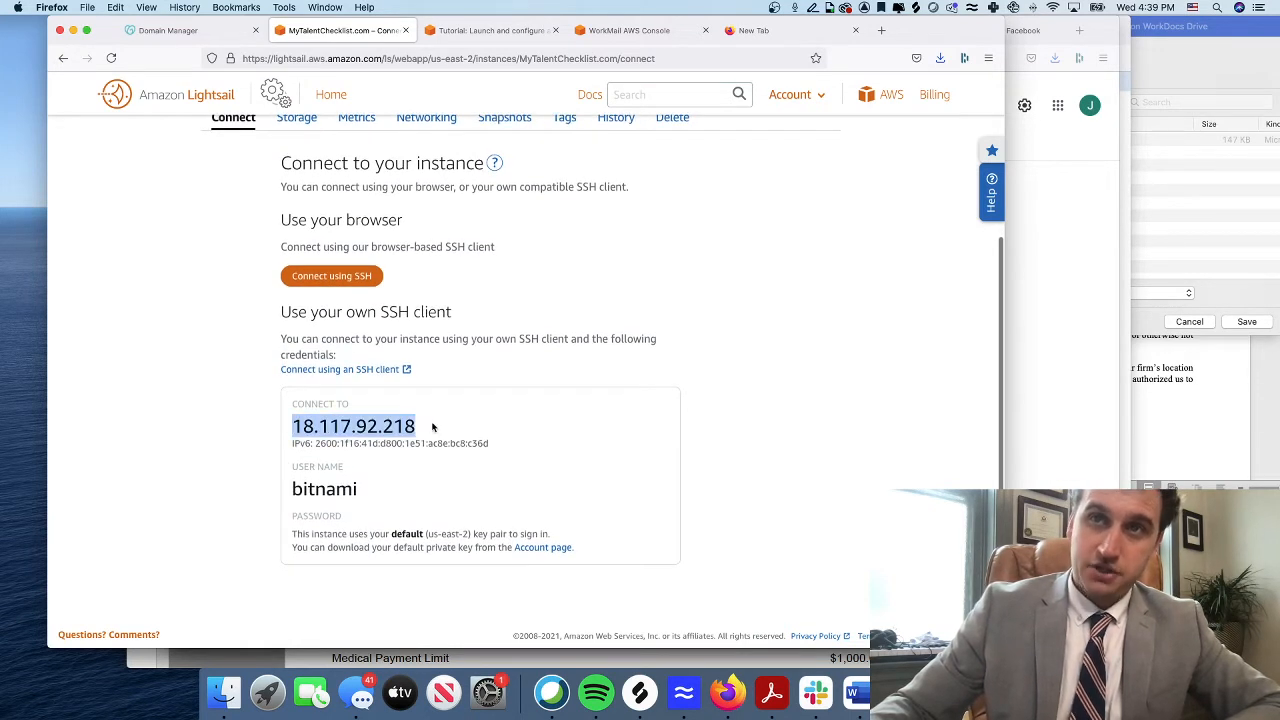
left_click_drag(293, 428, 423, 428)
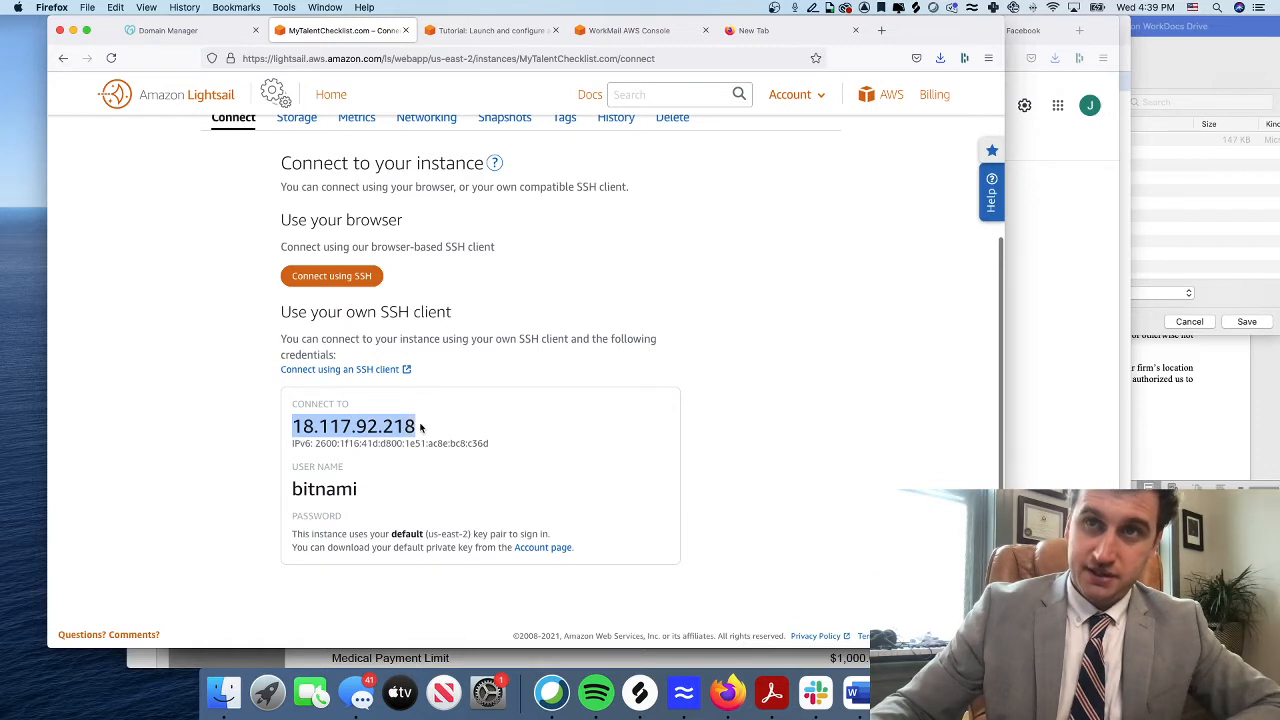
left_click_drag(284, 428, 425, 430)
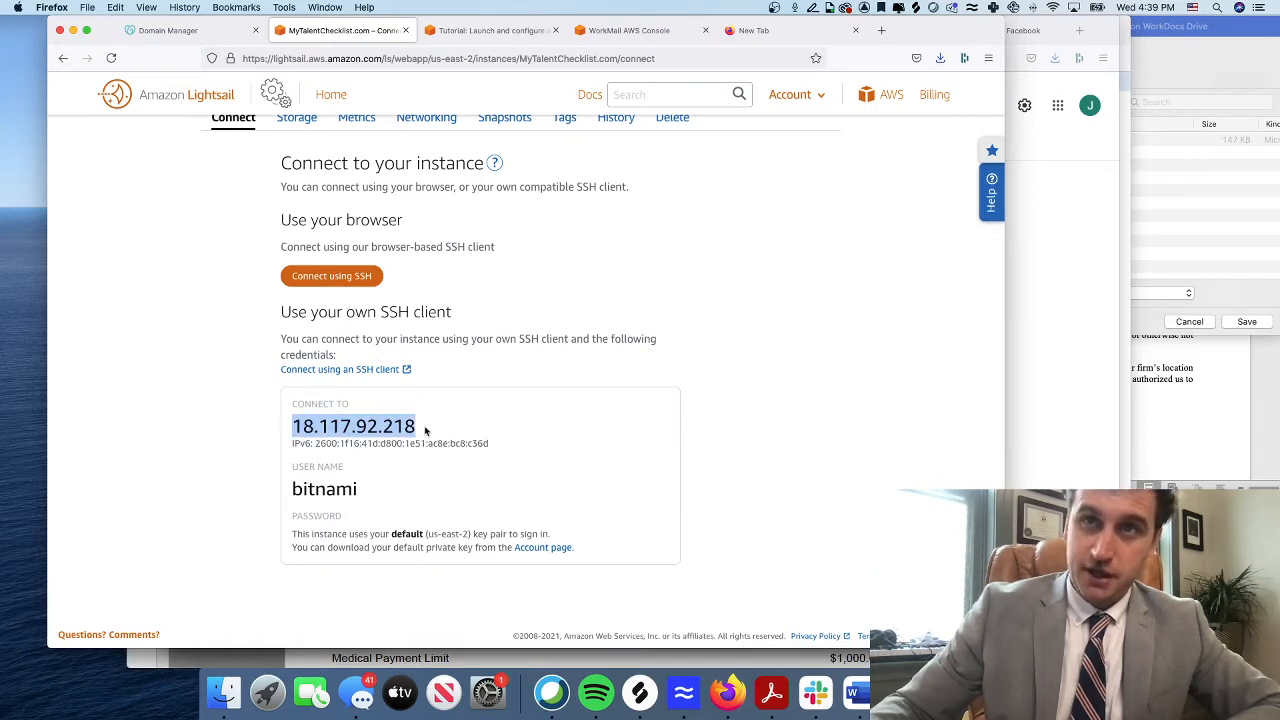
Check the mytalentchecklist.com DNS records on GoDaddy, then return to the instance's connect details
left_click(182, 32)
scroll(416, 232, "up", 3)
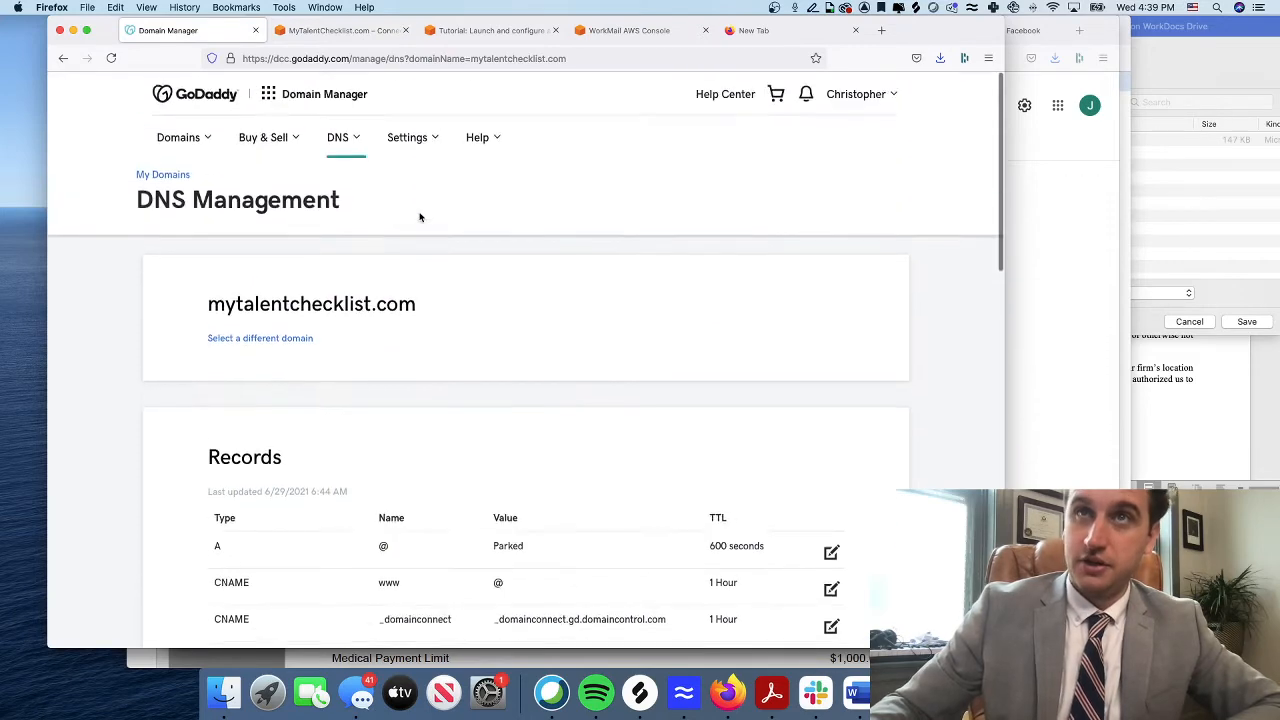
left_click_drag(457, 308, 205, 304)
left_click(205, 304)
left_click(340, 31)
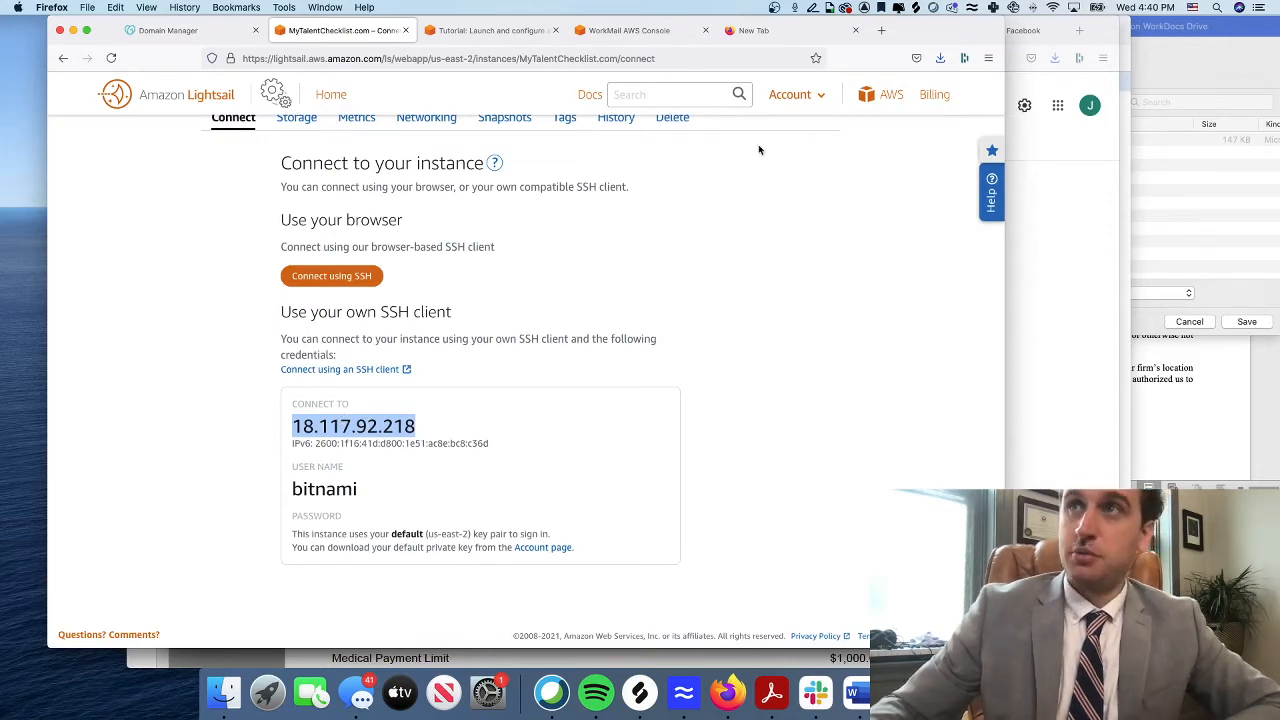
Load the new WordPress site at 18.117.92.218 in the blank tab
left_click(754, 30)
type("myleanlaw.co/")
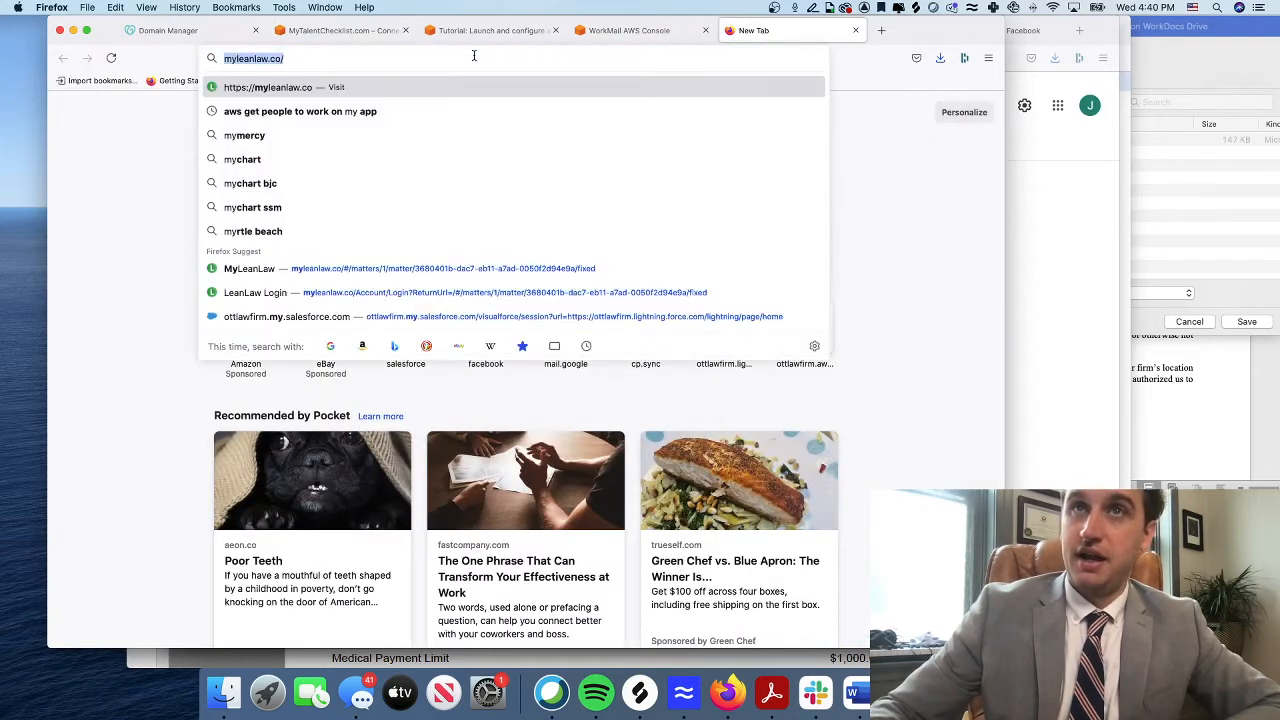
key("super+a")
key("super+v")
key("Return")
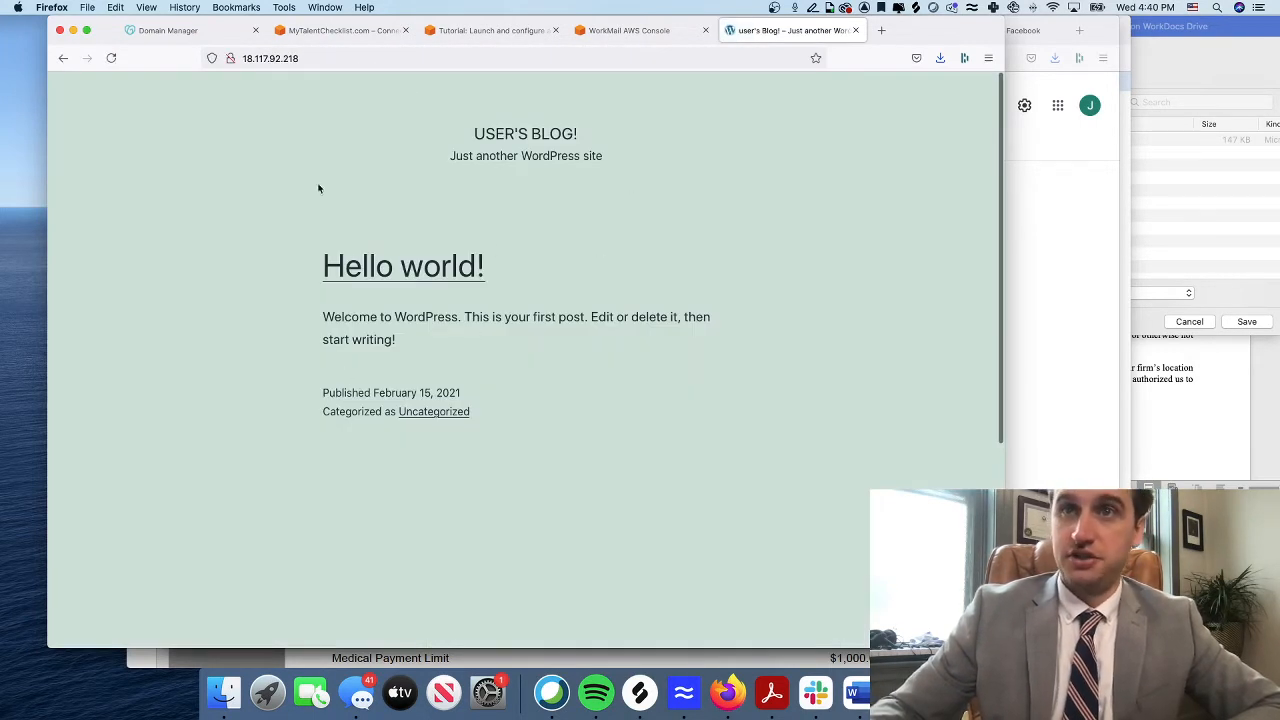
Go to 18.117.92.218/wp-admin to reach the admin login page
left_click(351, 55)
left_click(350, 57)
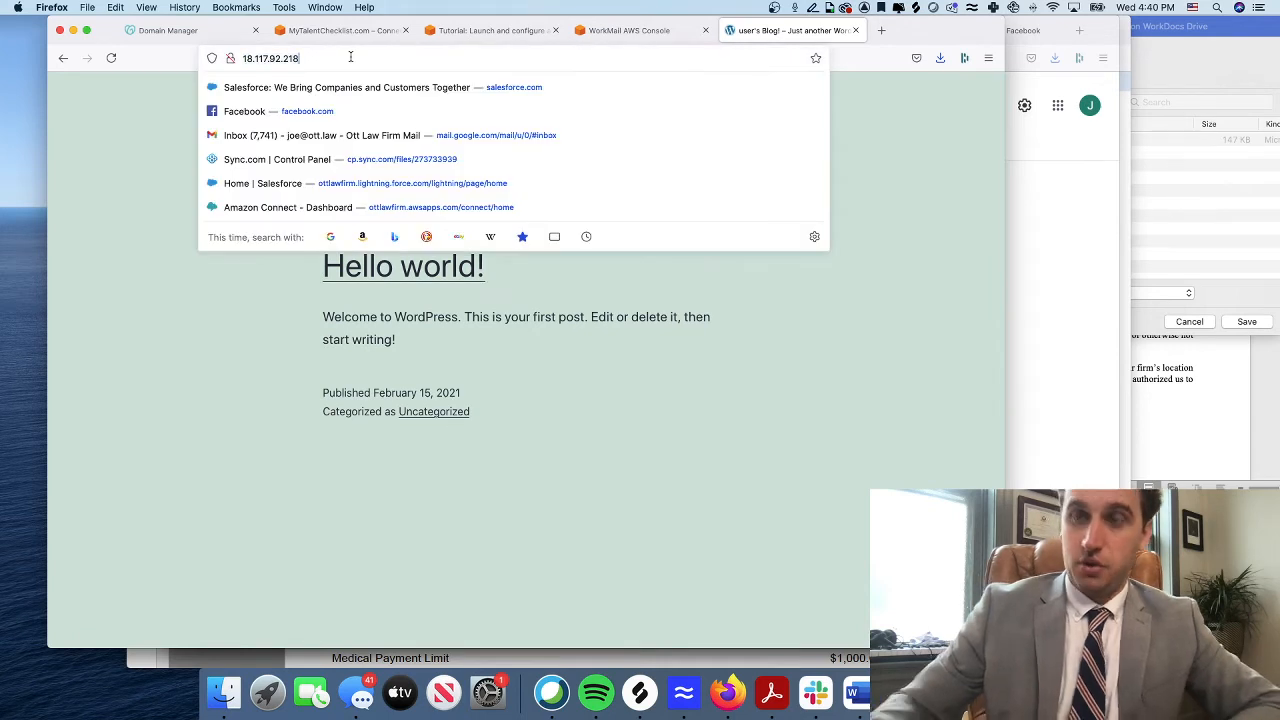
type("/wp")
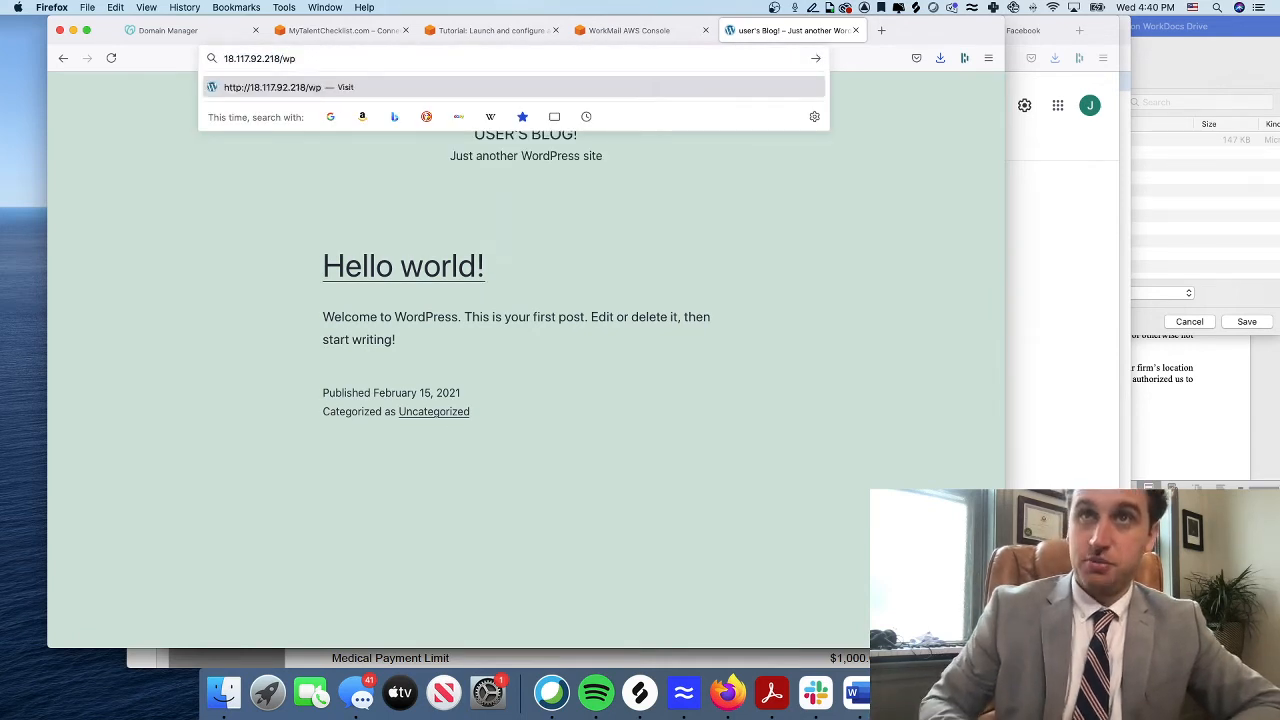
type("-admin")
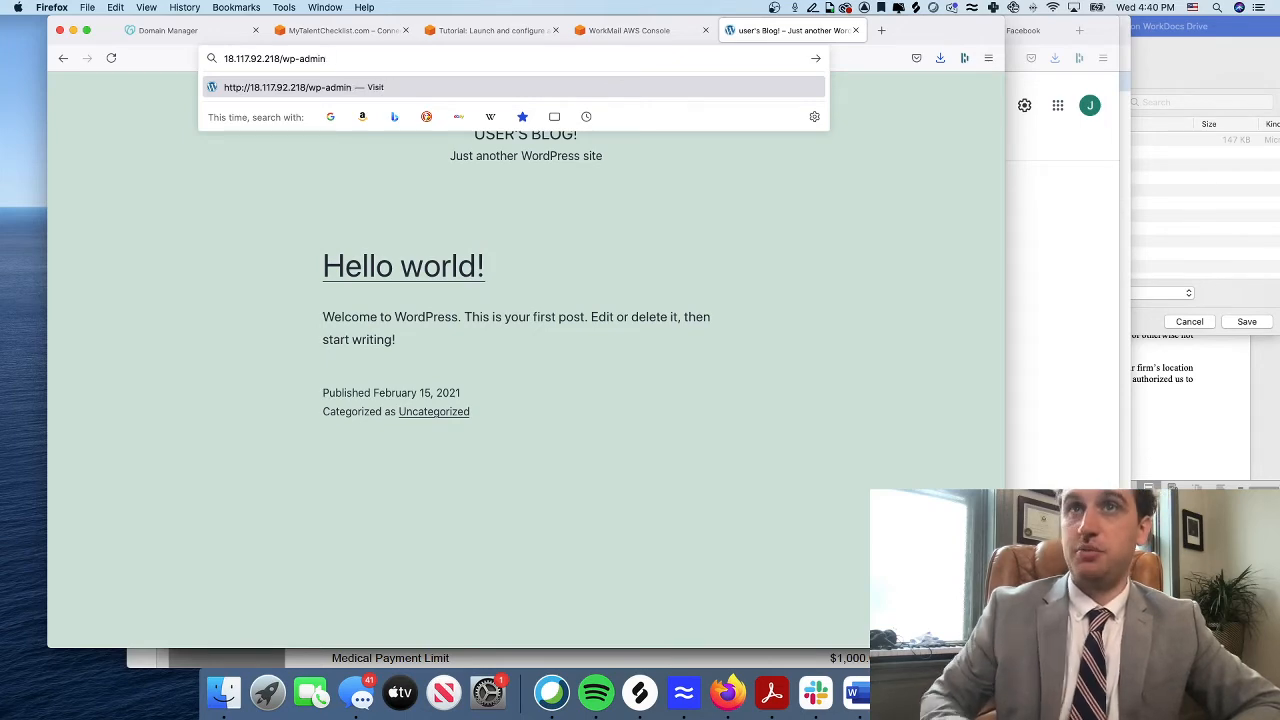
key("Return")
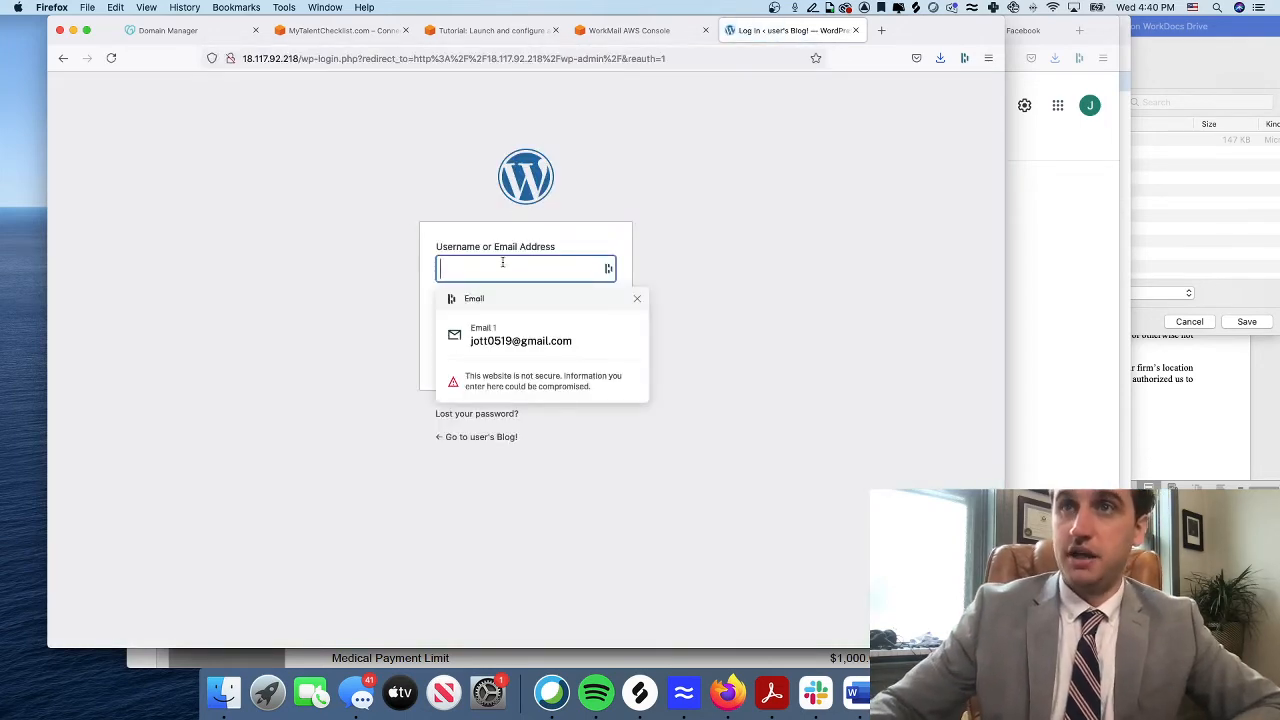
Check the login steps in the Lightsail tutorial, then enter 'user' as the username
left_click(465, 30)
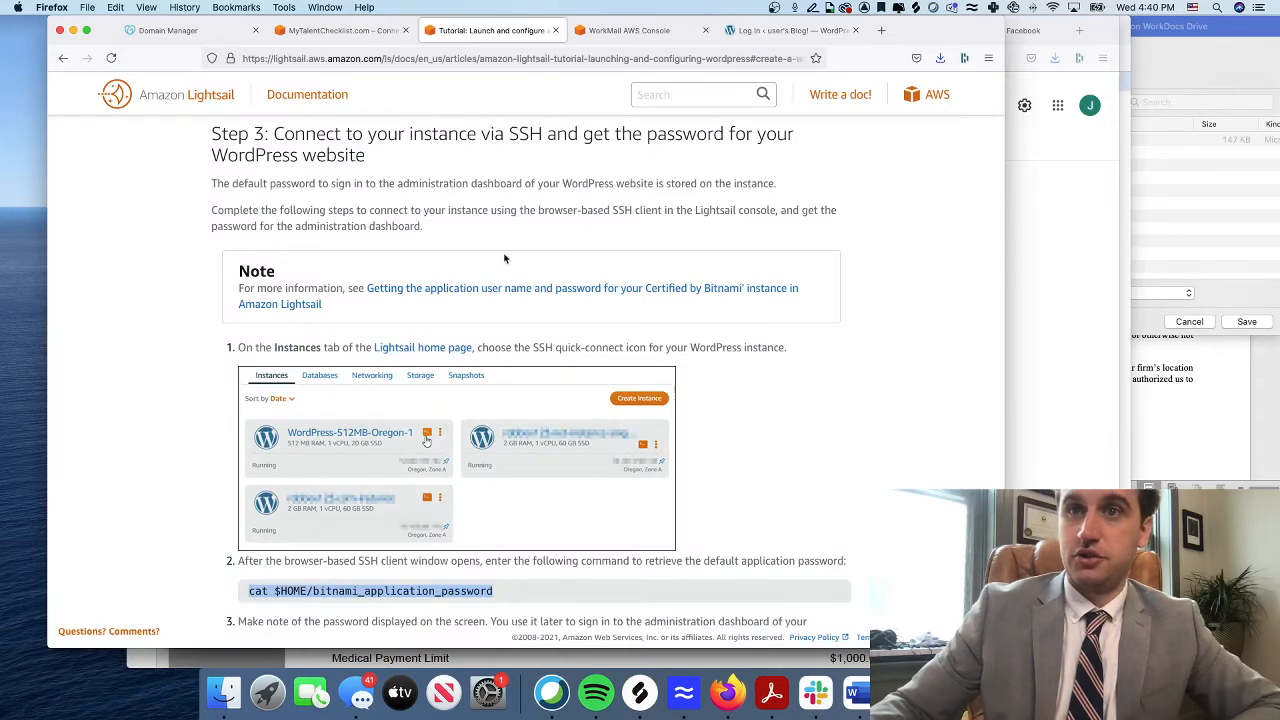
scroll(505, 259, "down", 10)
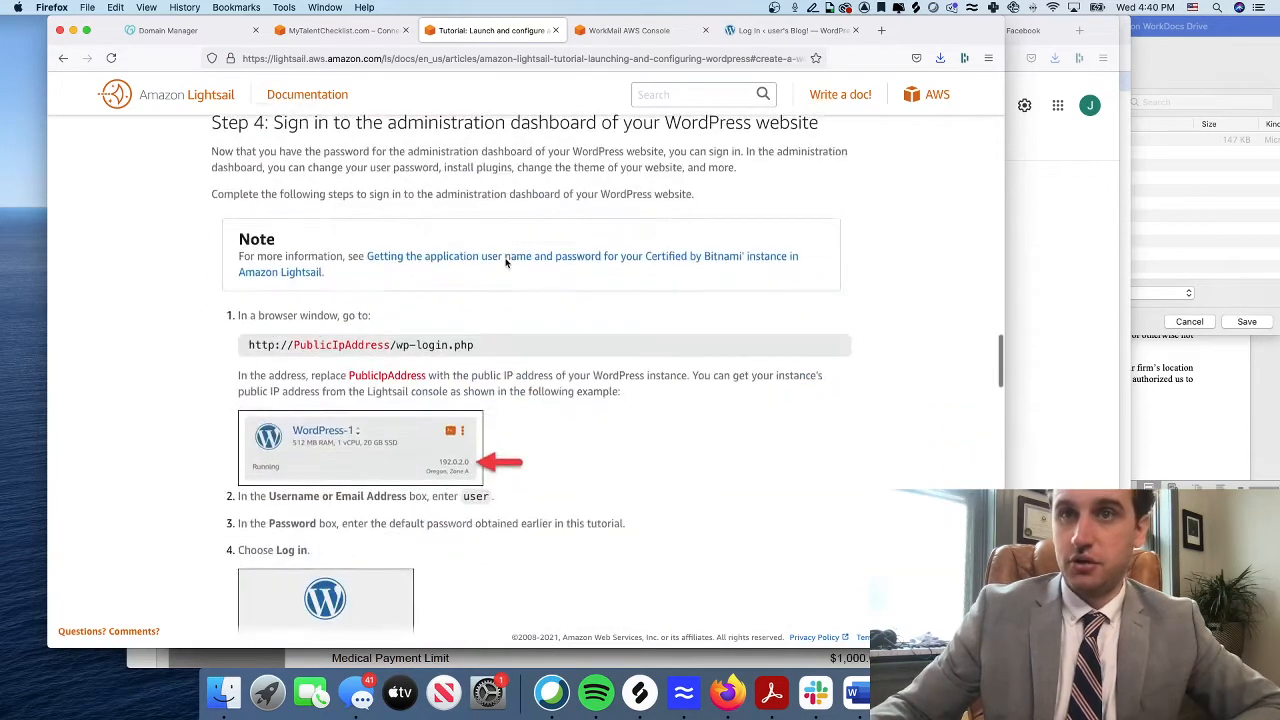
scroll(505, 262, "down", 4)
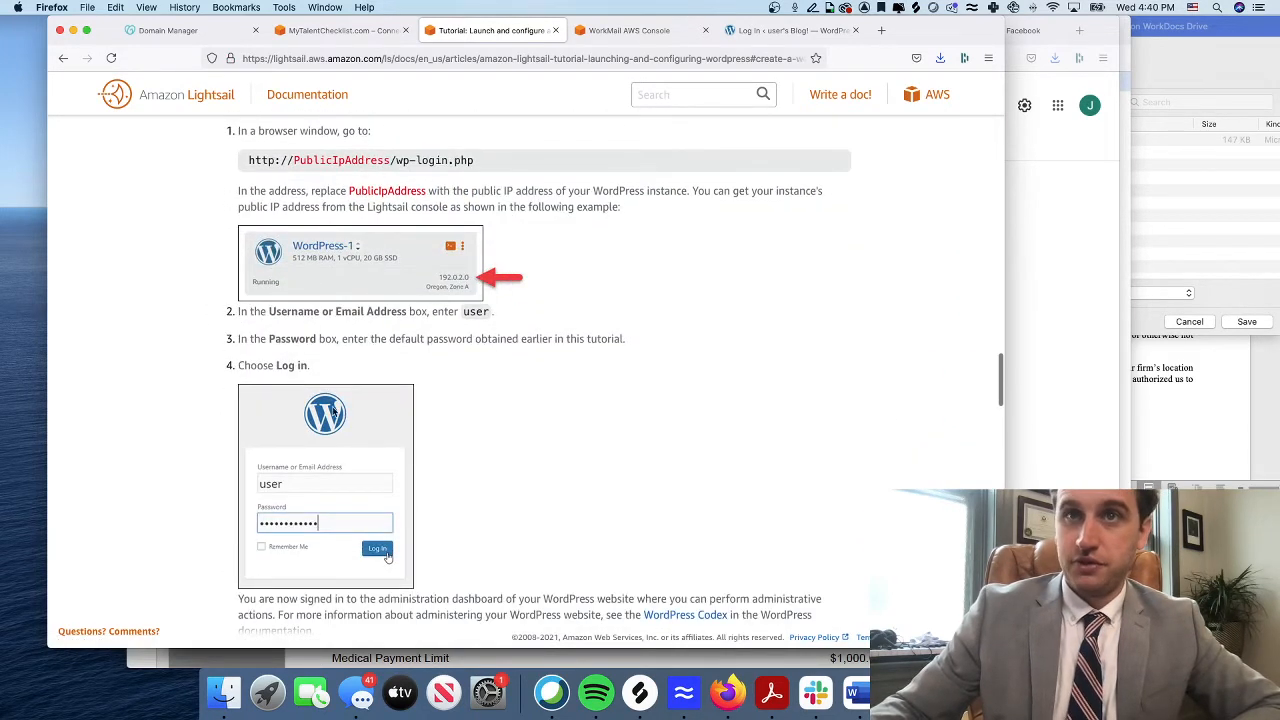
scroll(333, 410, "down", 2)
left_click(790, 30)
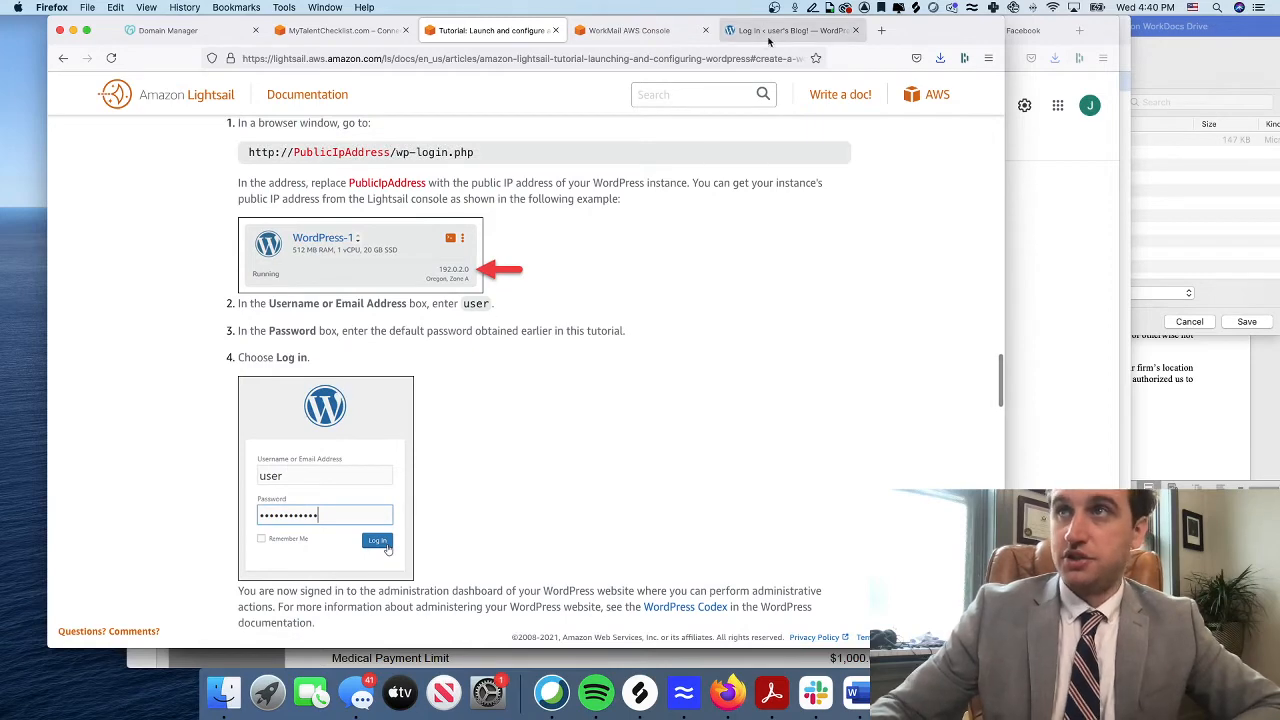
type("user")
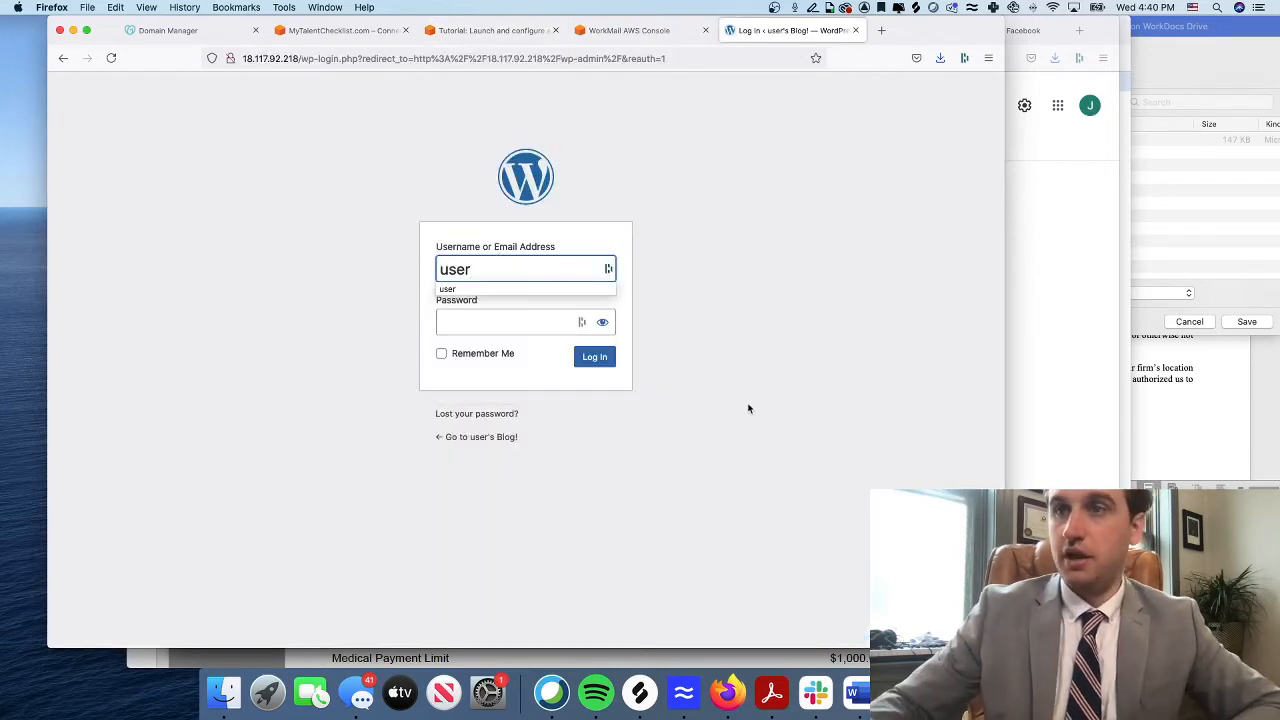
Copy the application password from the SSH terminal window
left_click_drag(846, 27, 816, 276)
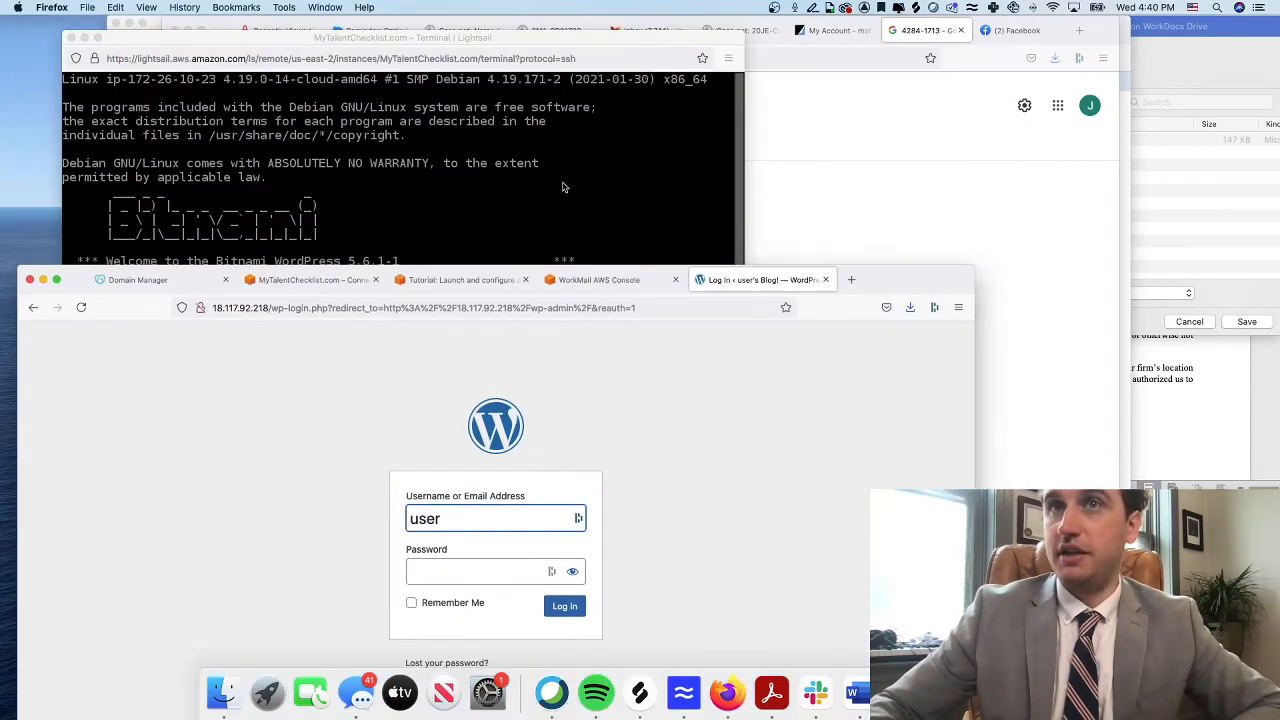
left_click(409, 429)
right_click(103, 413)
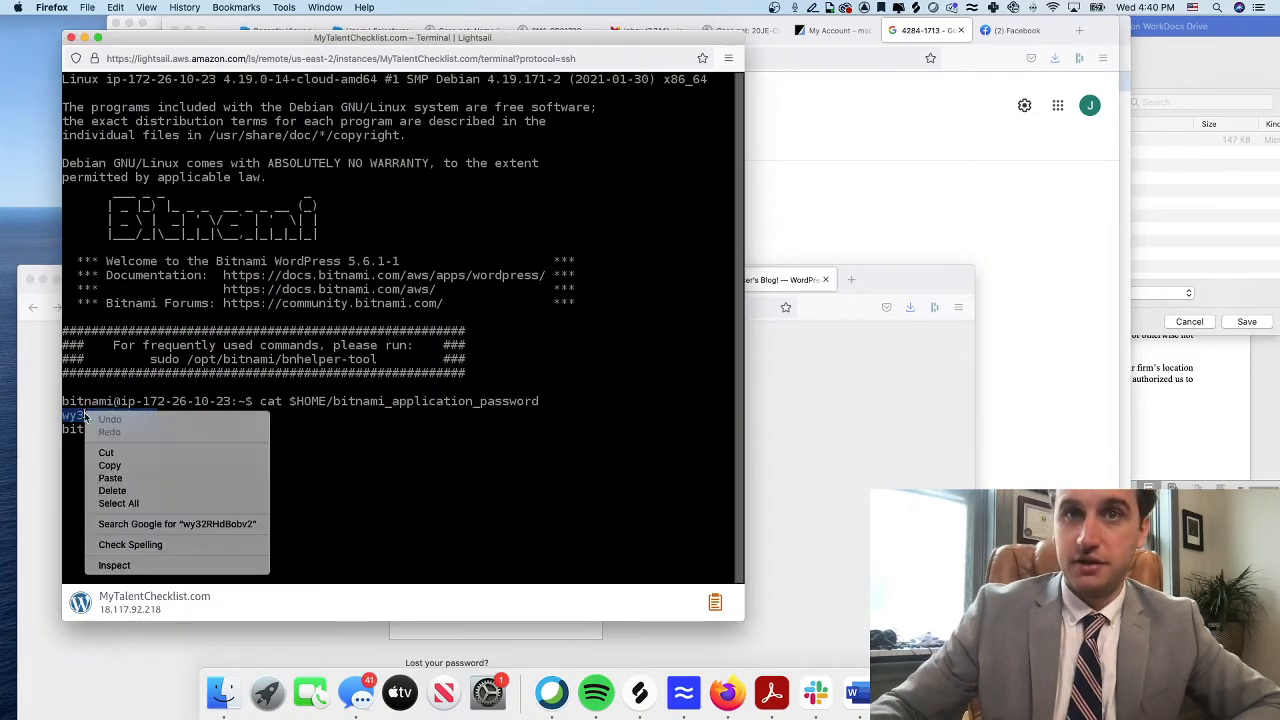
left_click(115, 466)
left_click(811, 417)
left_click_drag(899, 285, 950, 37)
Paste the application password into Password, verify it, and log in
left_click(537, 321)
key("super+v")
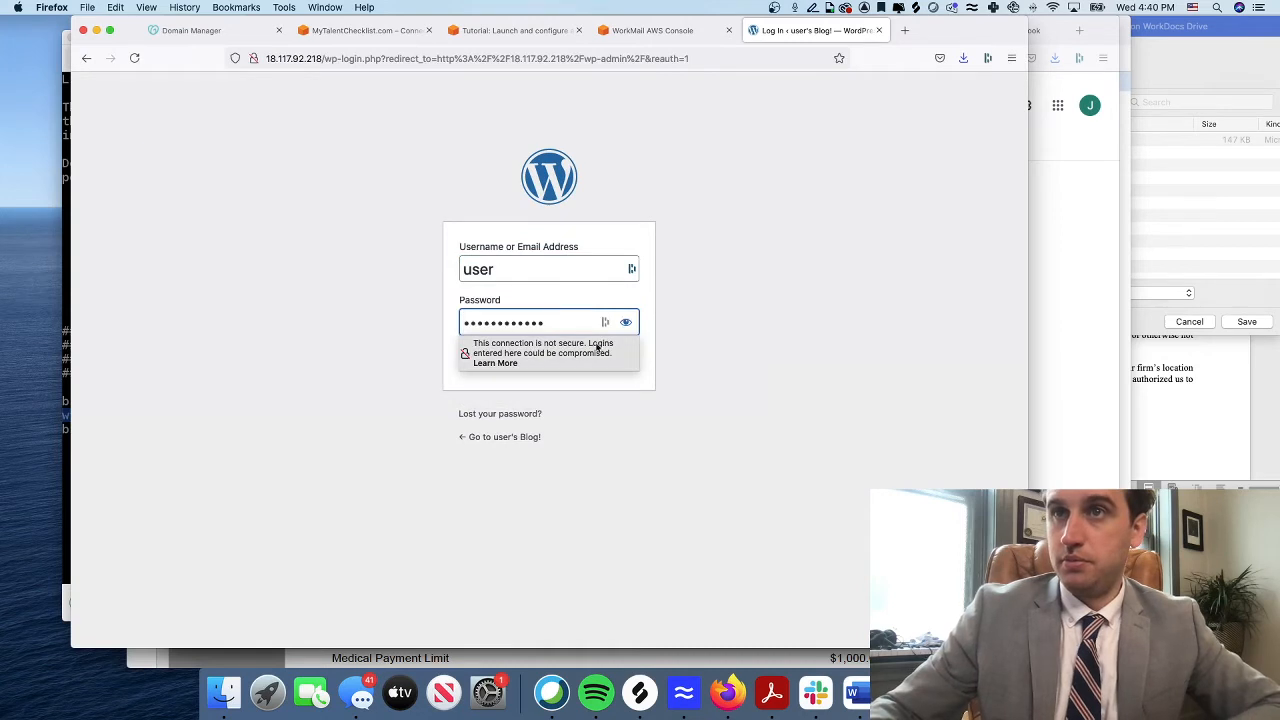
left_click(627, 325)
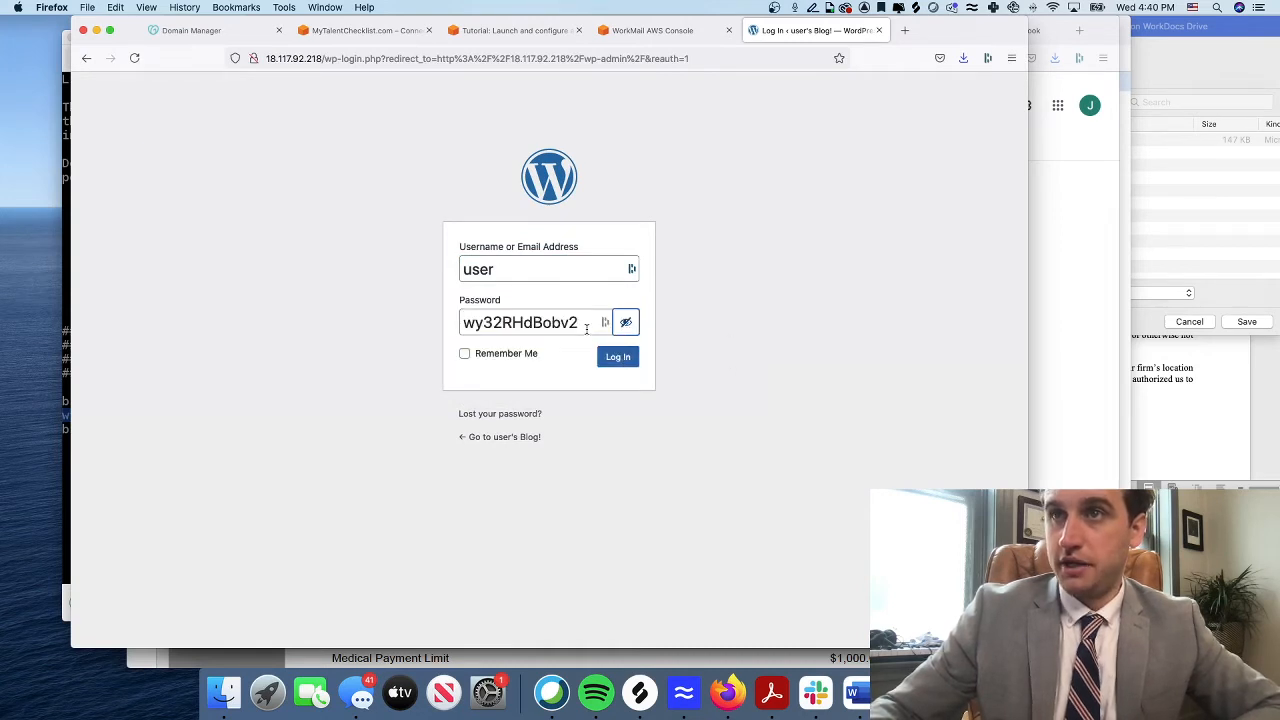
left_click(586, 324)
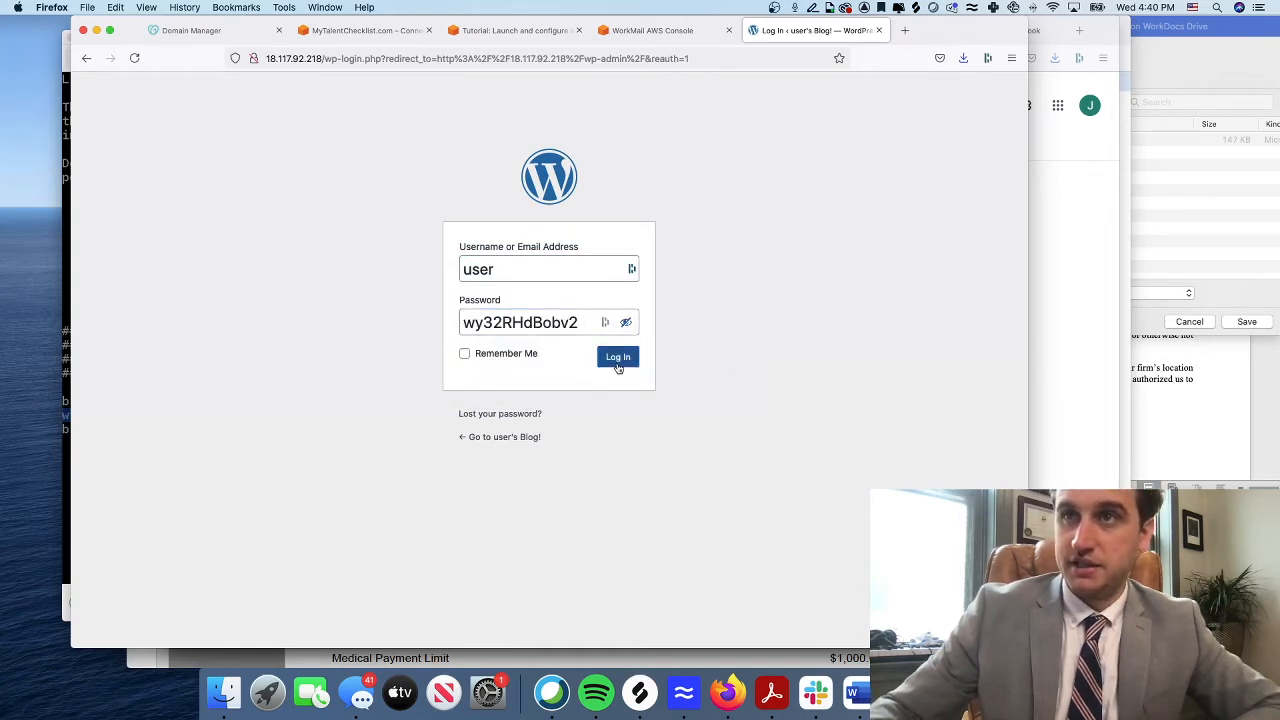
left_click(617, 362)
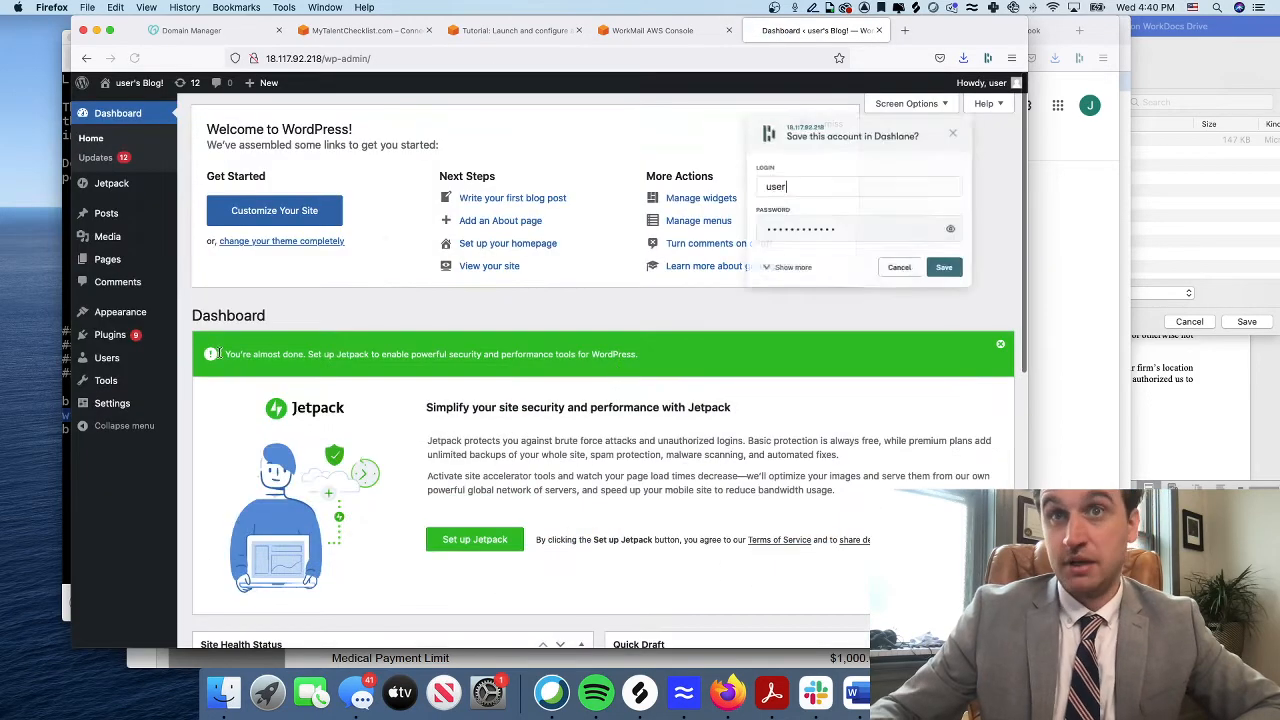
Dismiss the save-login prompt and open Users > Add New
left_click(964, 124)
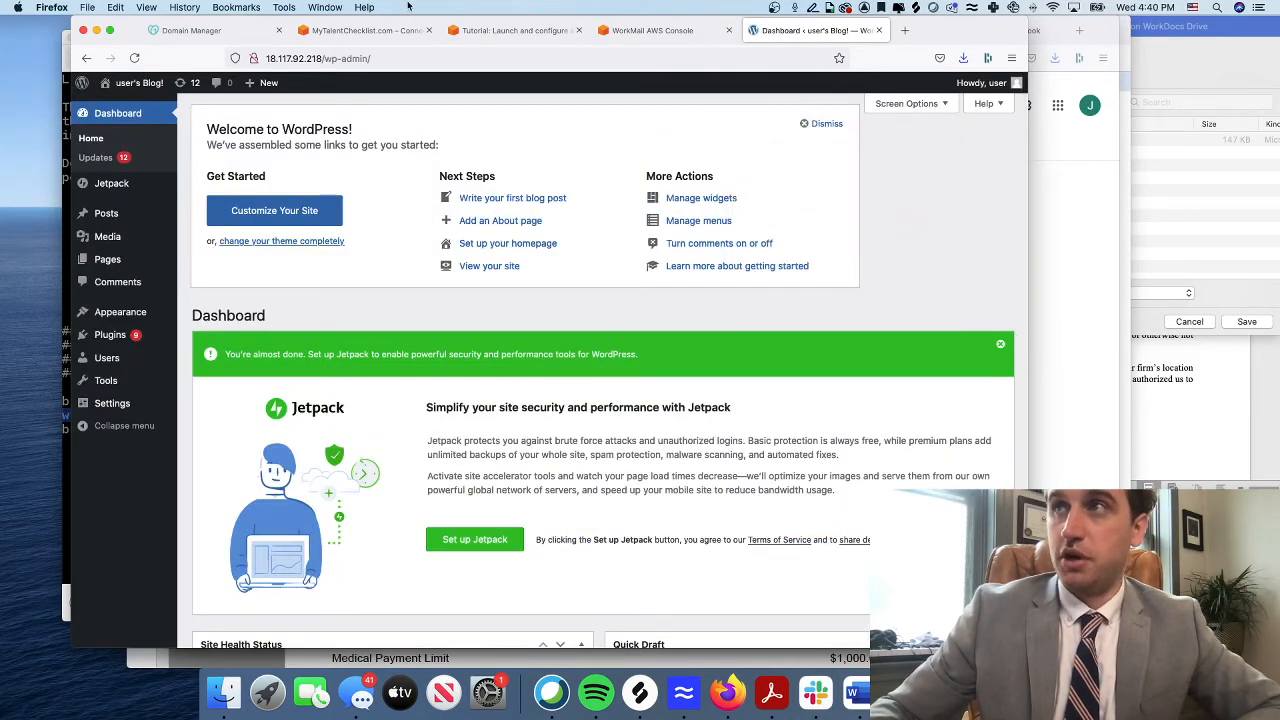
left_click(115, 358)
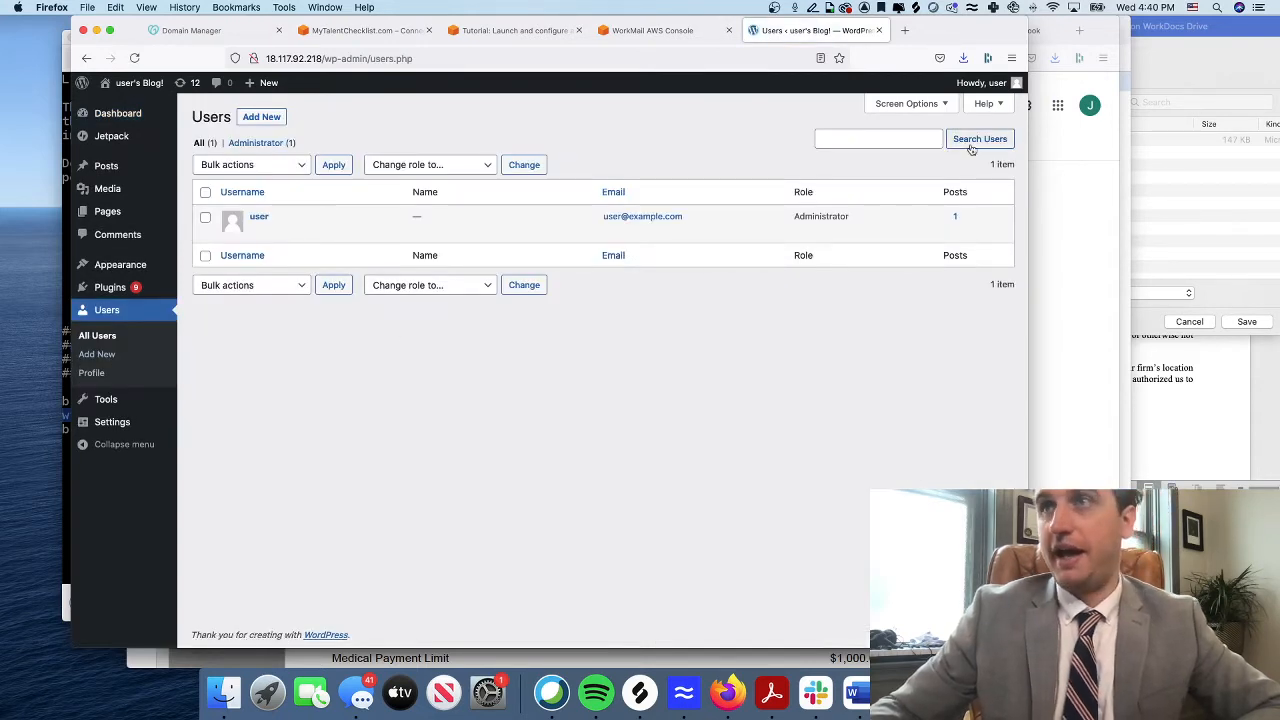
left_click(276, 118)
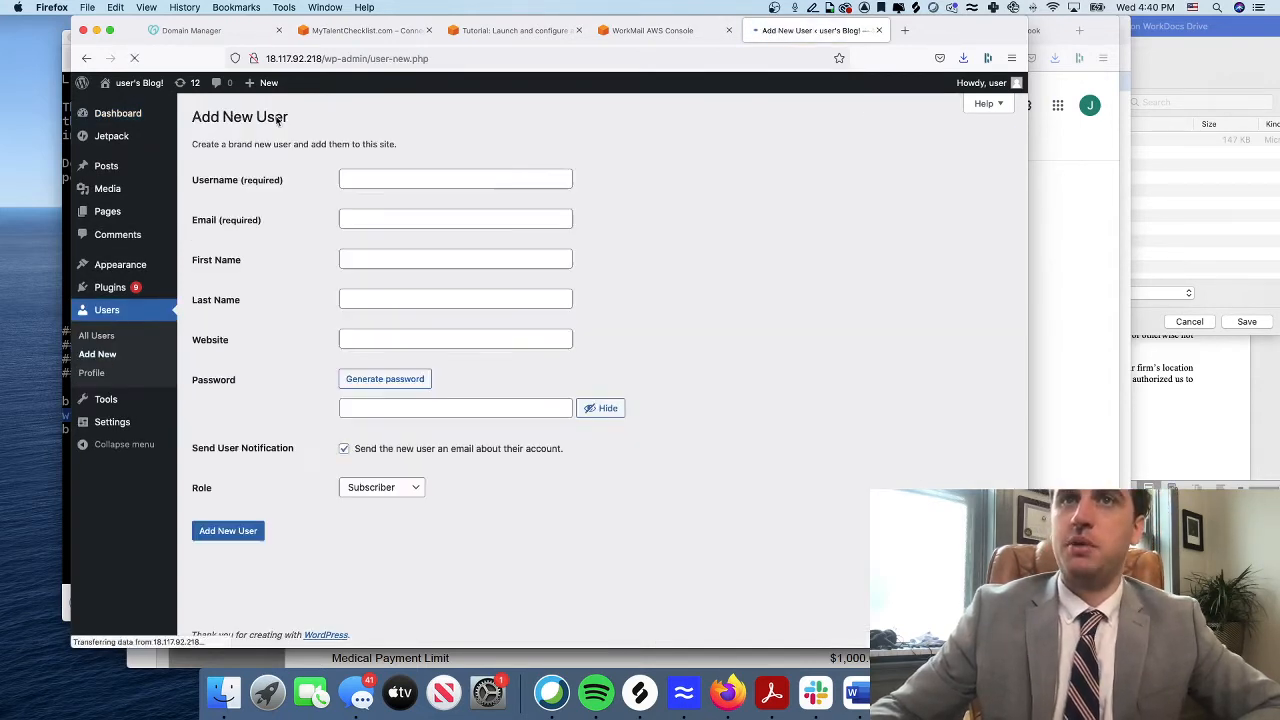
Enter the new user's e-mail address and replace the generated password
left_click(378, 221)
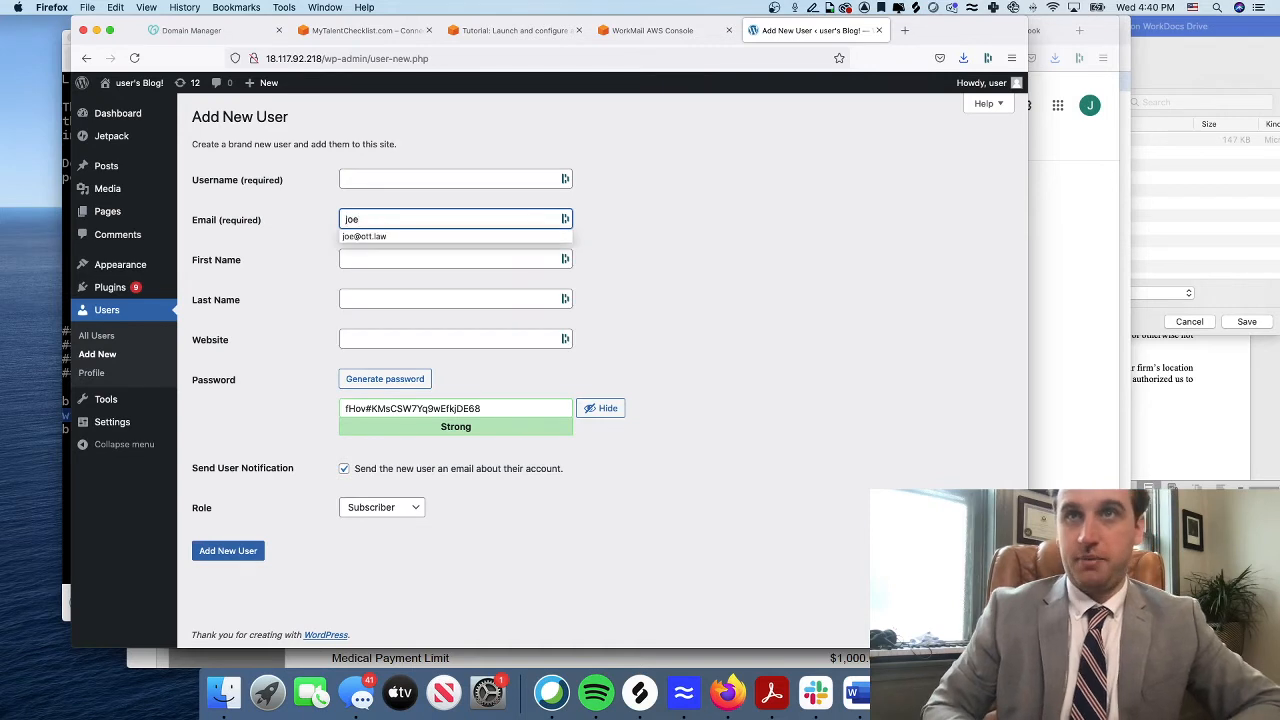
key("Tab")
key("Tab")
key("Tab")
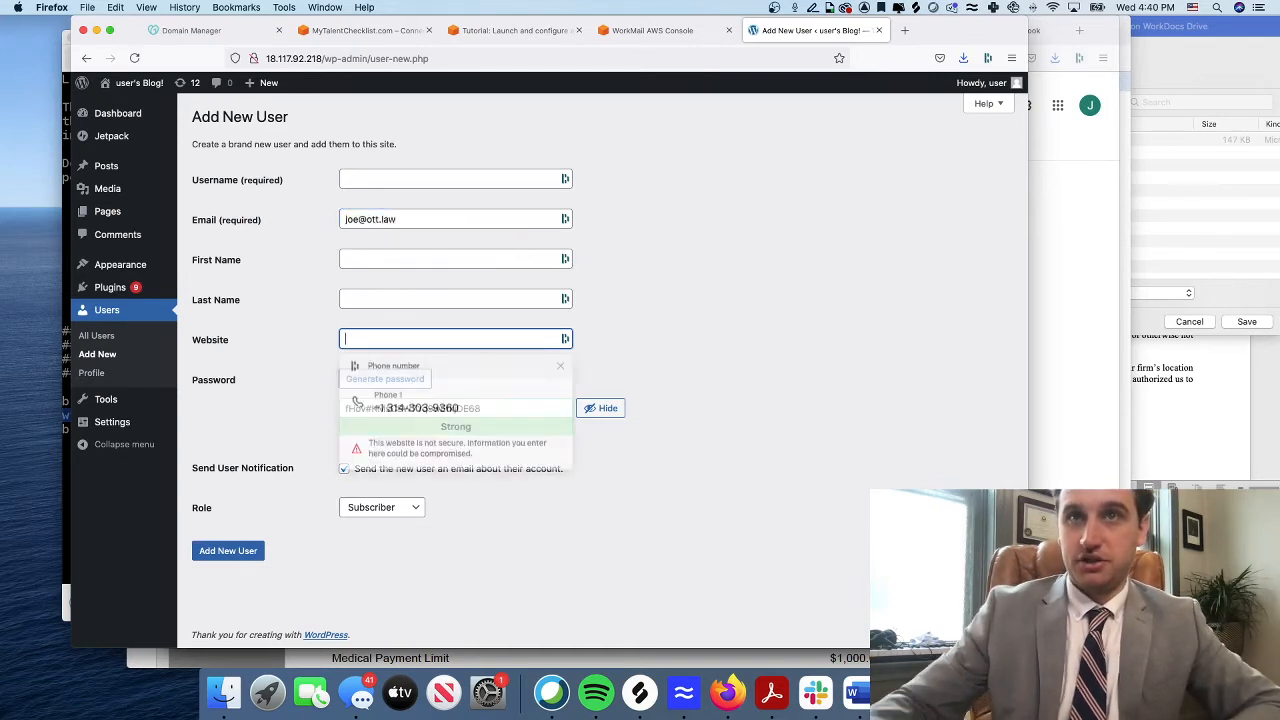
left_click(621, 332)
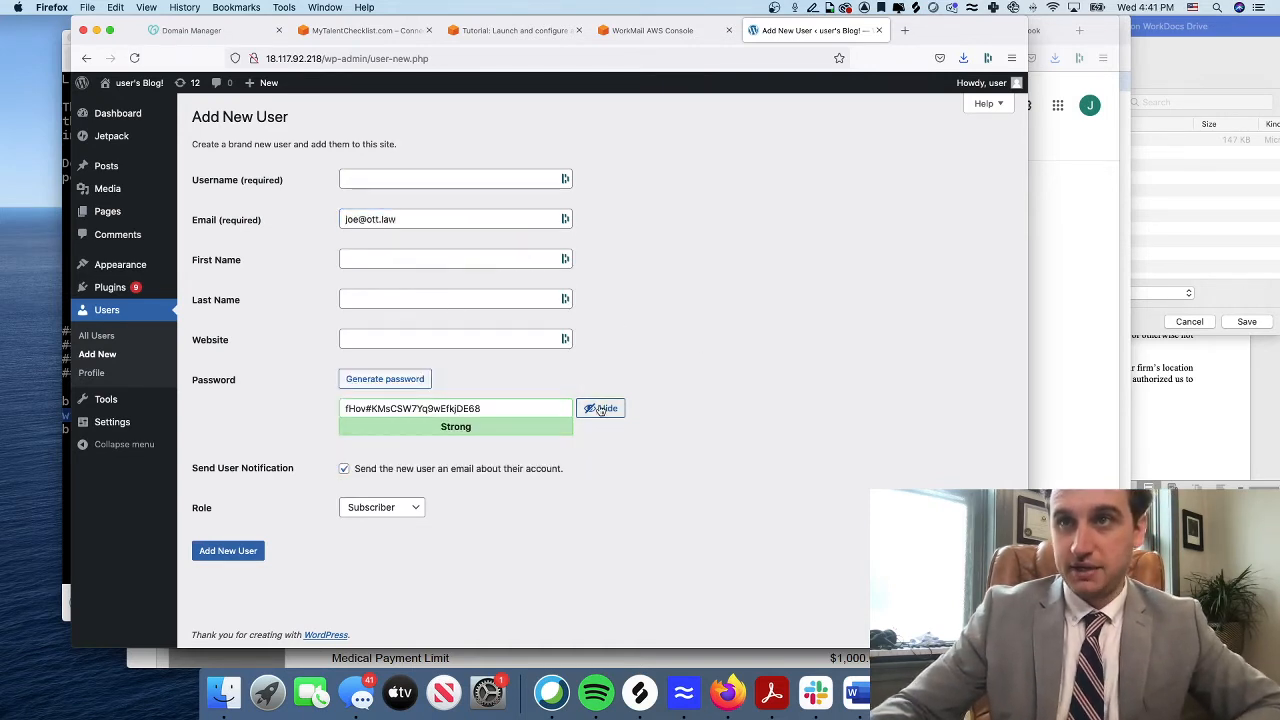
triple_click(440, 408)
type("B")
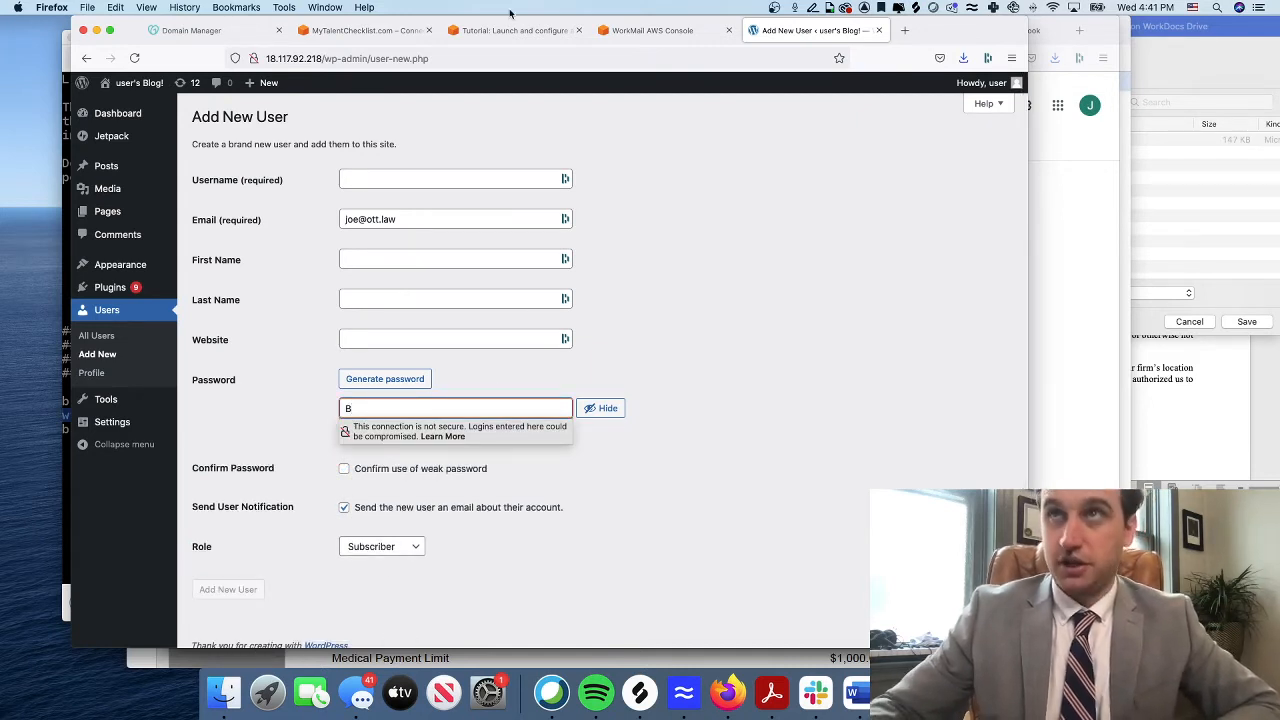
left_click_drag(974, 36, 1279, 168)
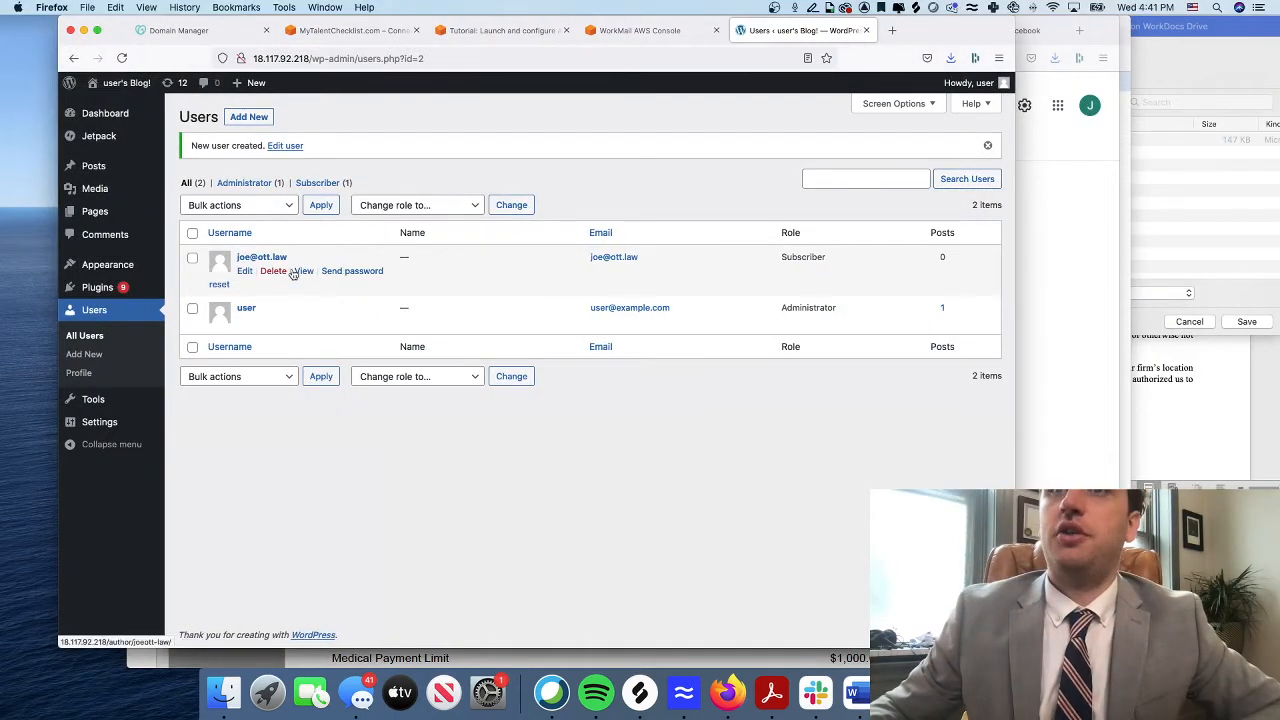
Change the new user's role from Subscriber to Administrator and save with Update User
left_click(245, 271)
scroll(546, 372, "down", 5)
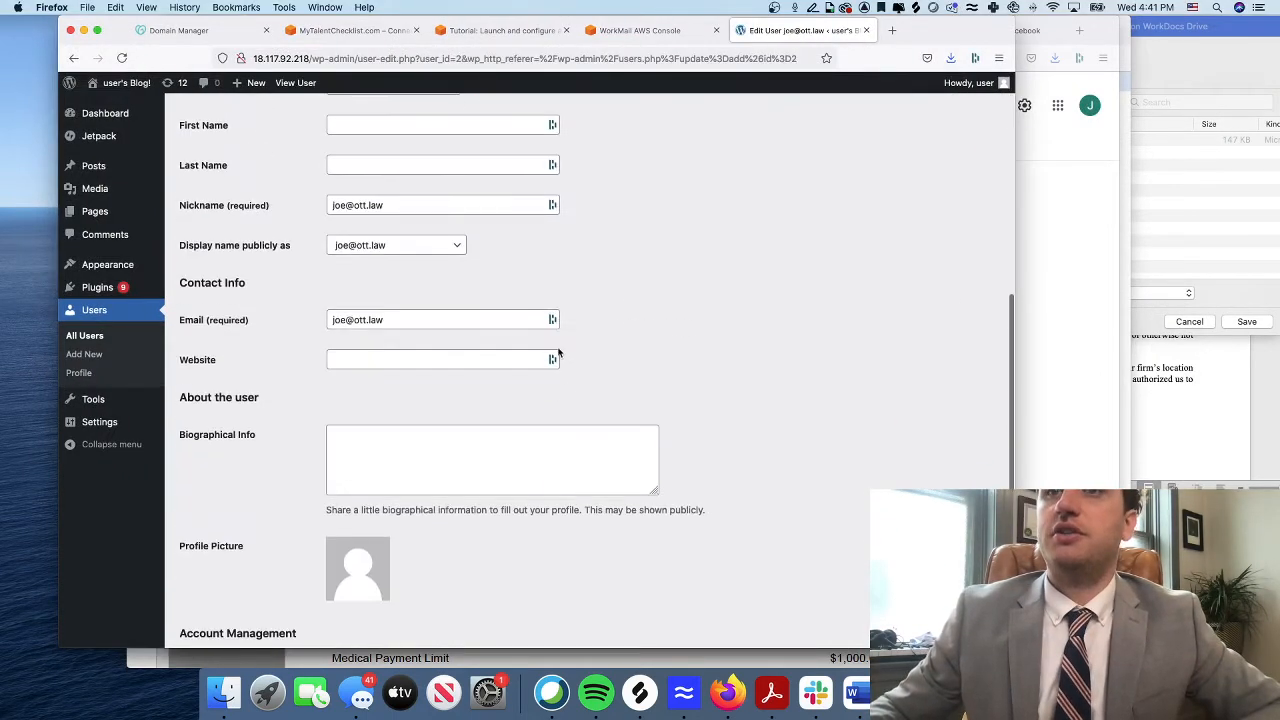
scroll(458, 168, "up", 2)
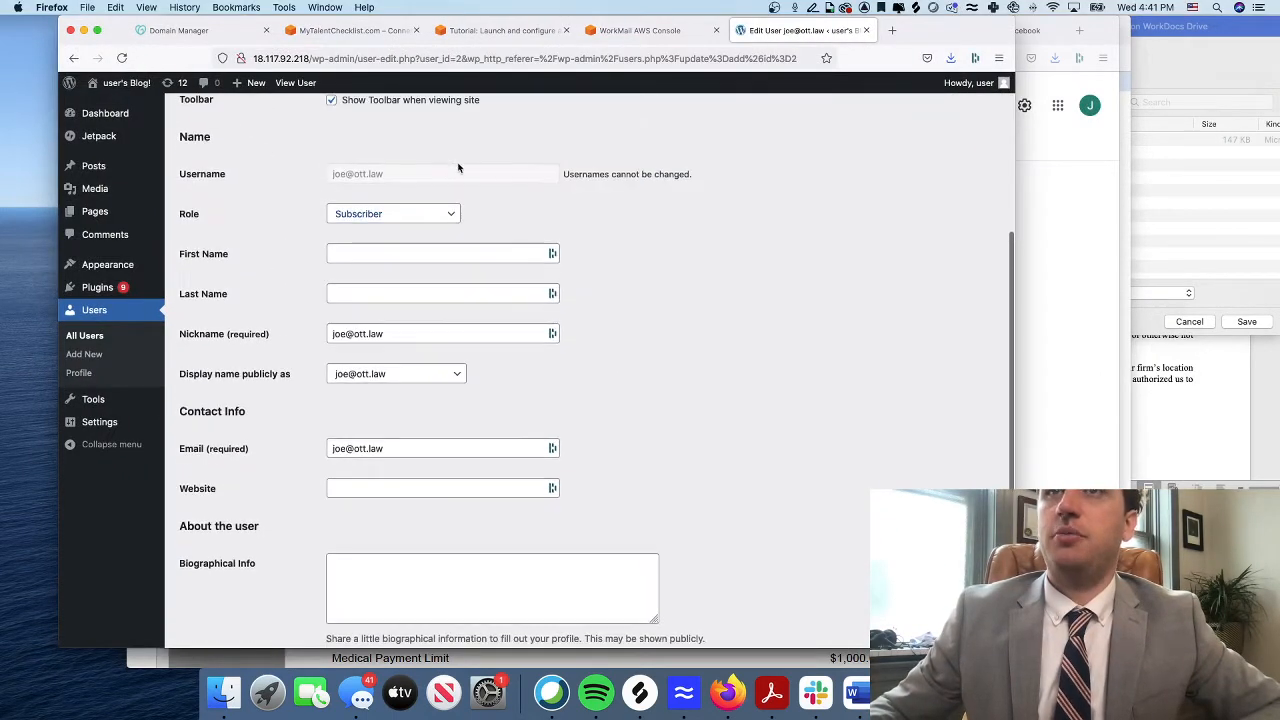
left_click(388, 217)
left_click(388, 215)
left_click(377, 220)
left_click(370, 216)
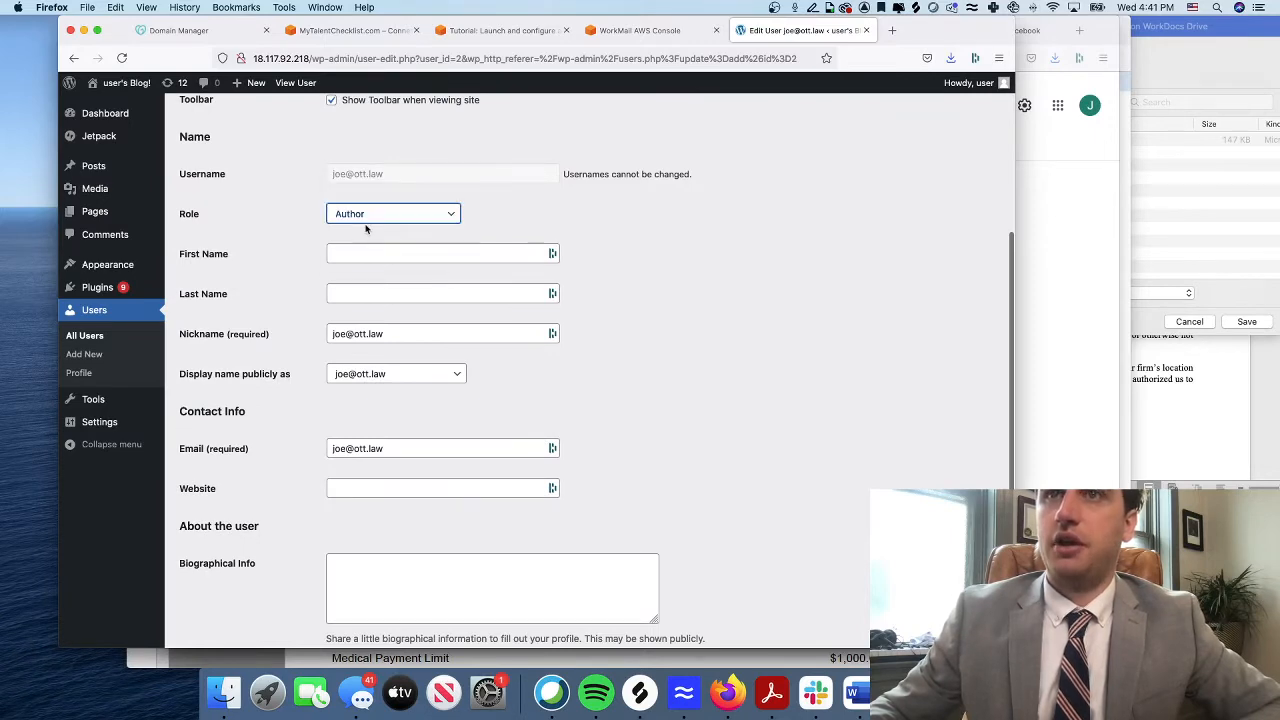
left_click(366, 221)
left_click(369, 238)
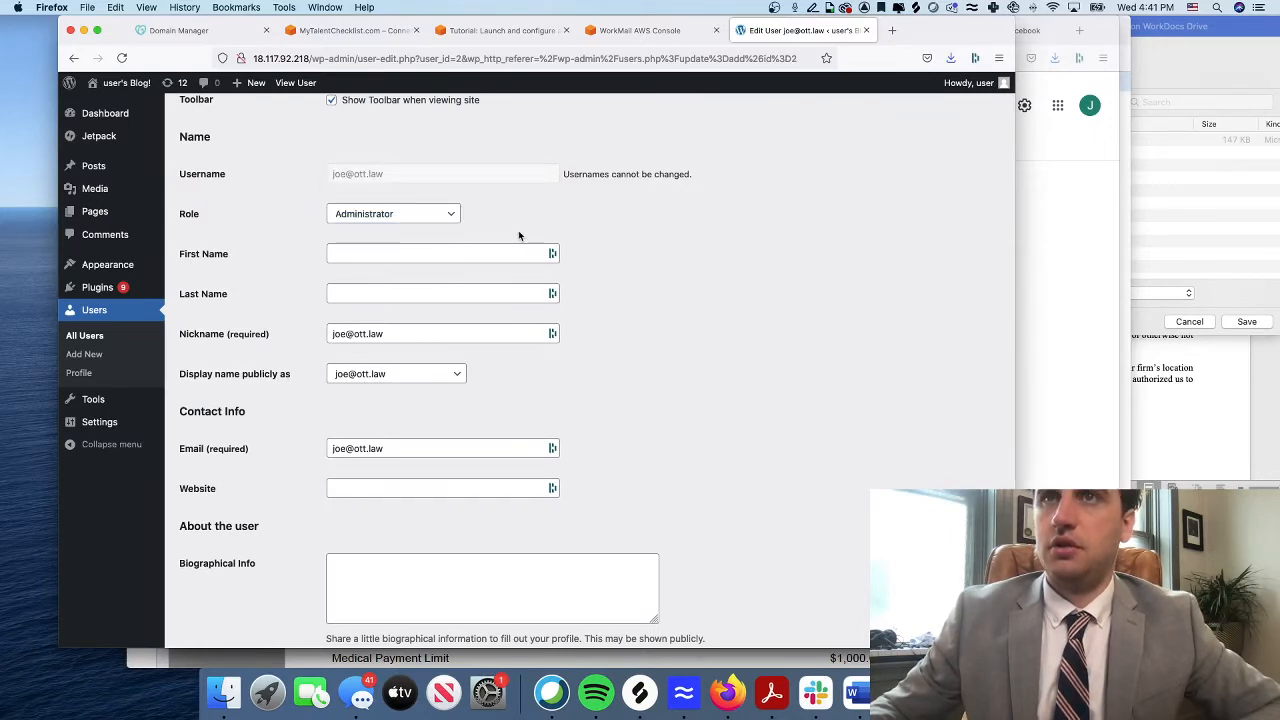
scroll(391, 440, "down", 5)
left_click(211, 571)
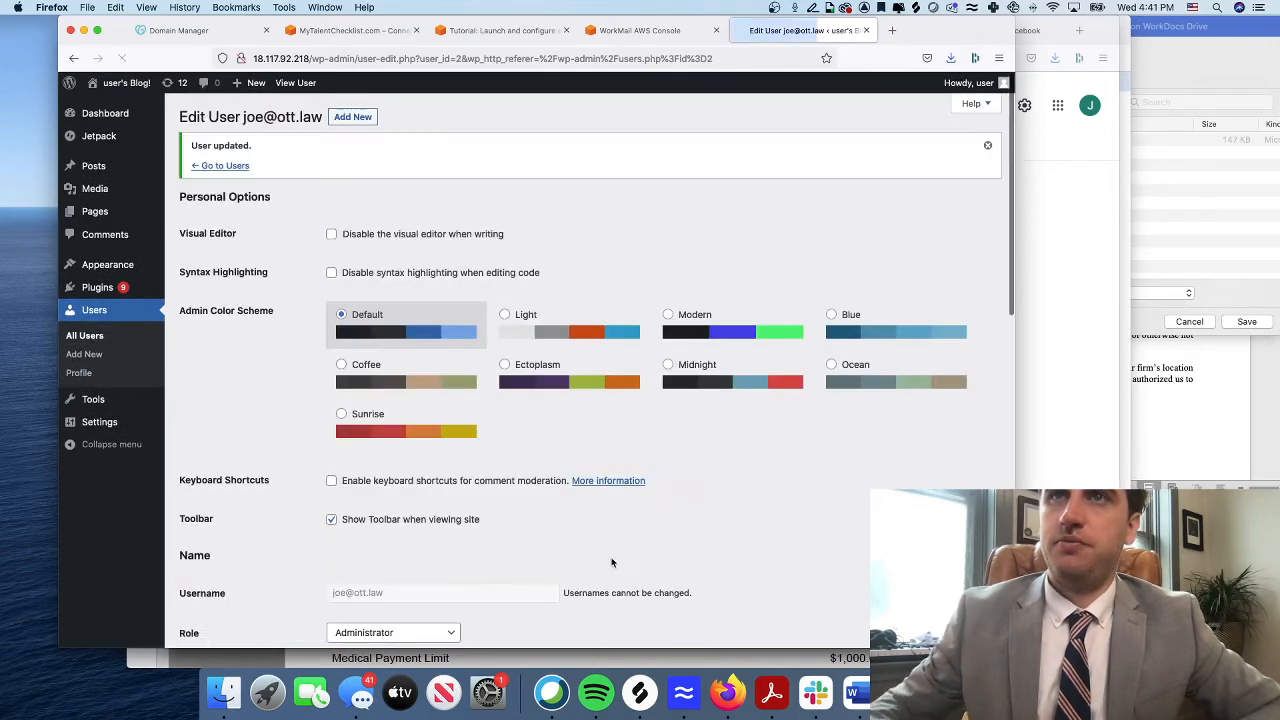
Start another new user, entering a lowercase username and the suggested e-mail
left_click(367, 117)
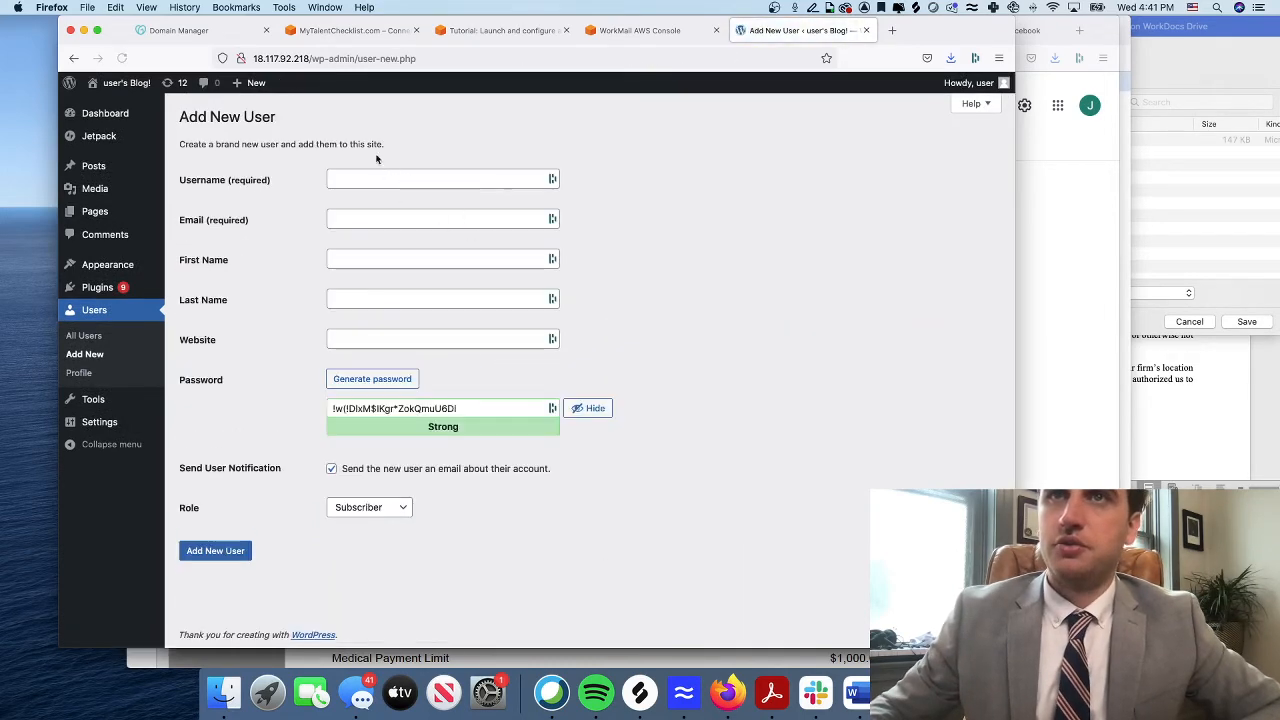
left_click(391, 177)
type("Chris")
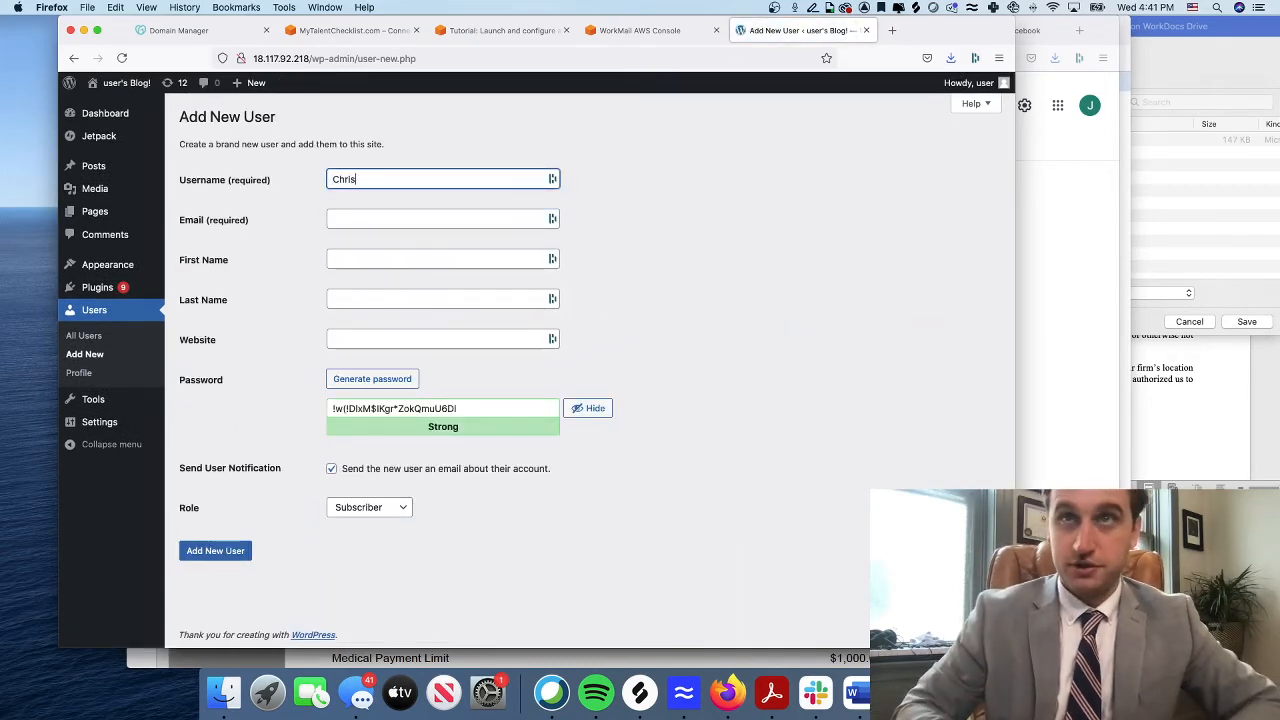
key("BackSpace")
key("BackSpace")
key("BackSpace")
key("BackSpace")
key("BackSpace")
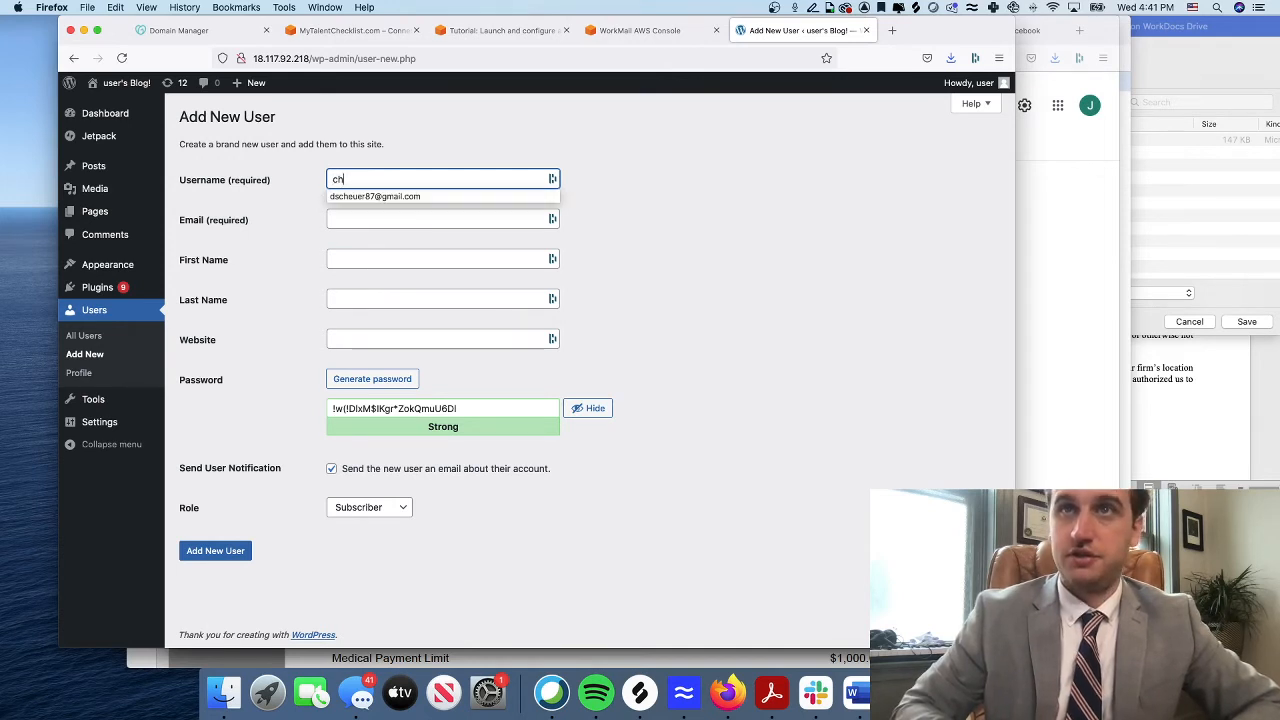
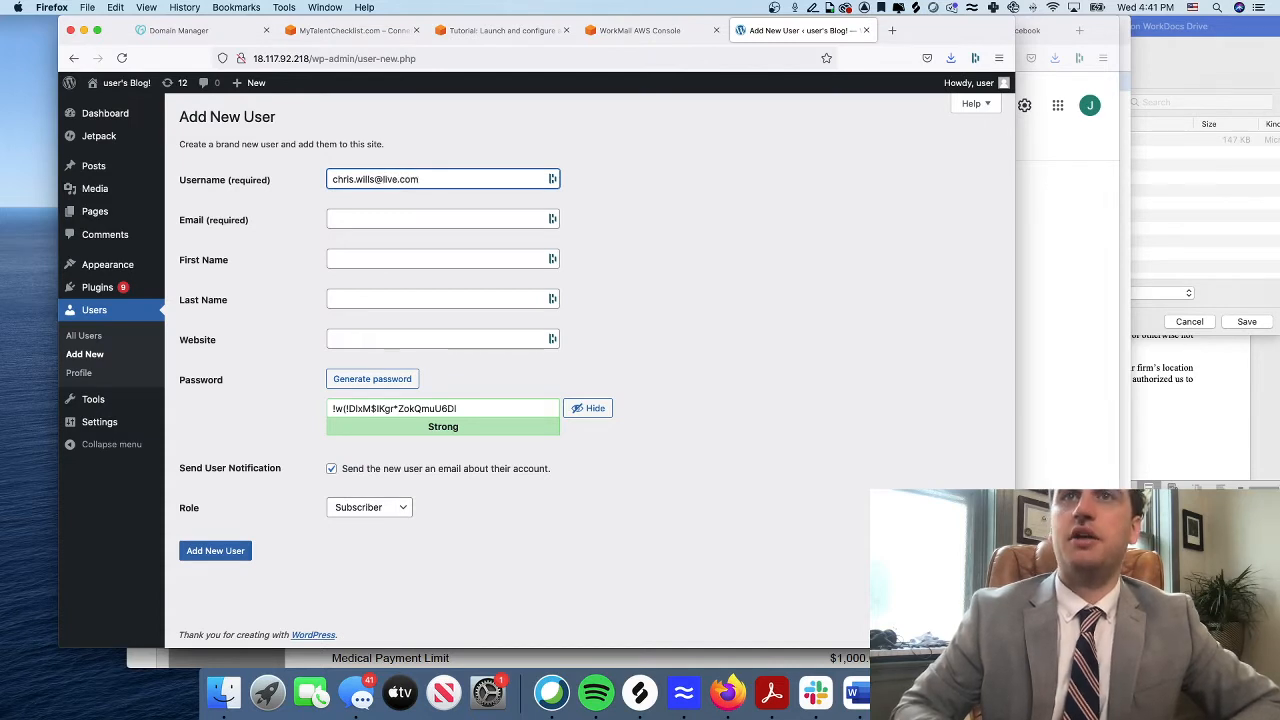
key("Tab")
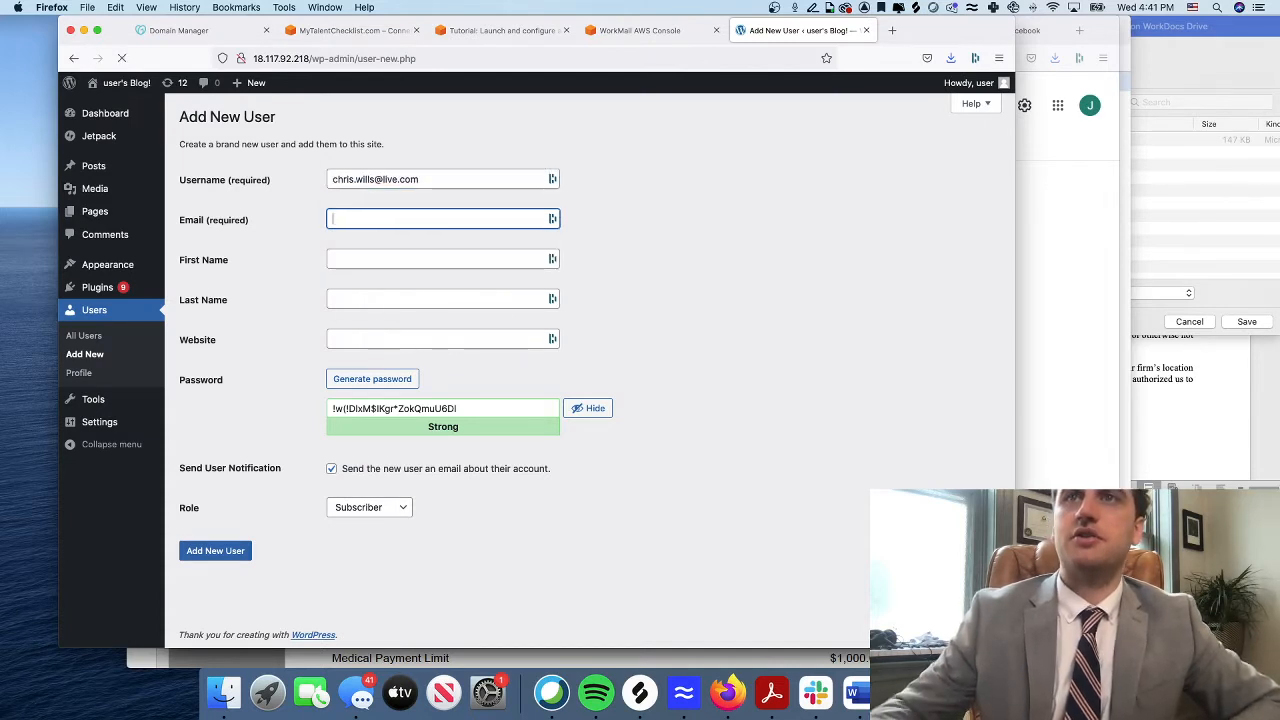
key("super+v")
key("Tab")
key("Tab")
key("Tab")
key("Tab")
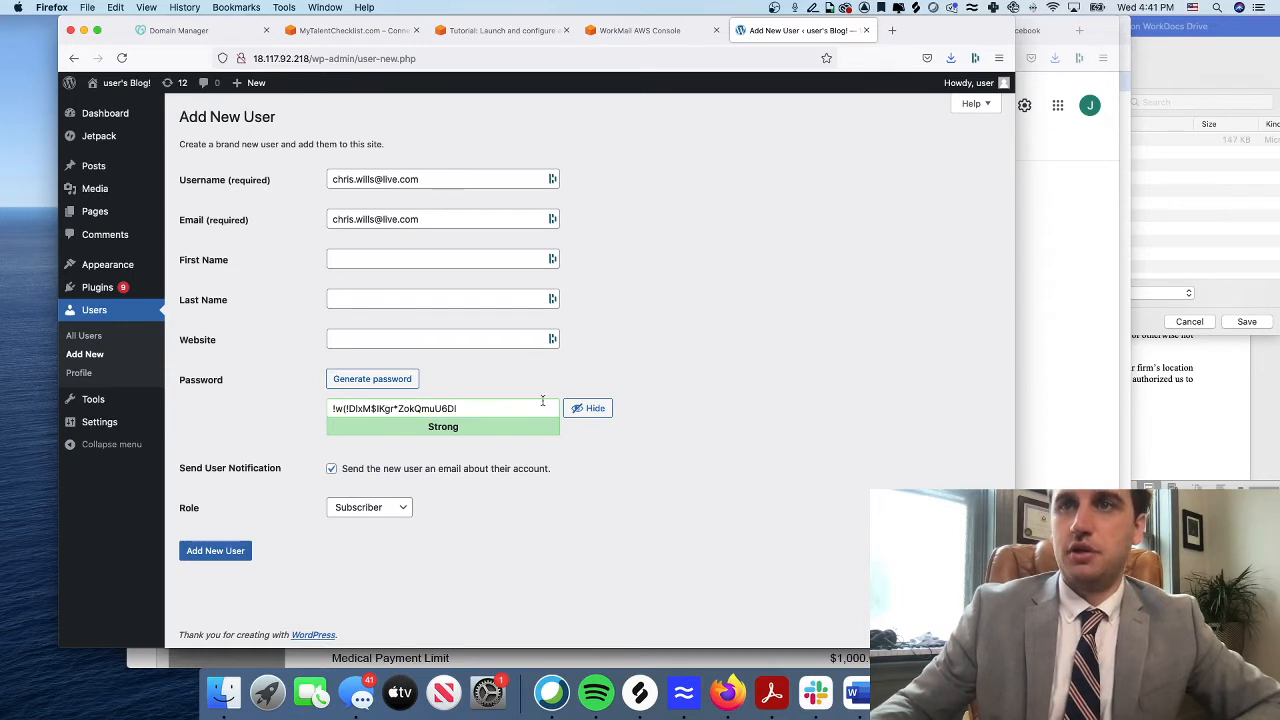
Replace the generated password with a custom password
left_click(369, 406)
key("super+a")
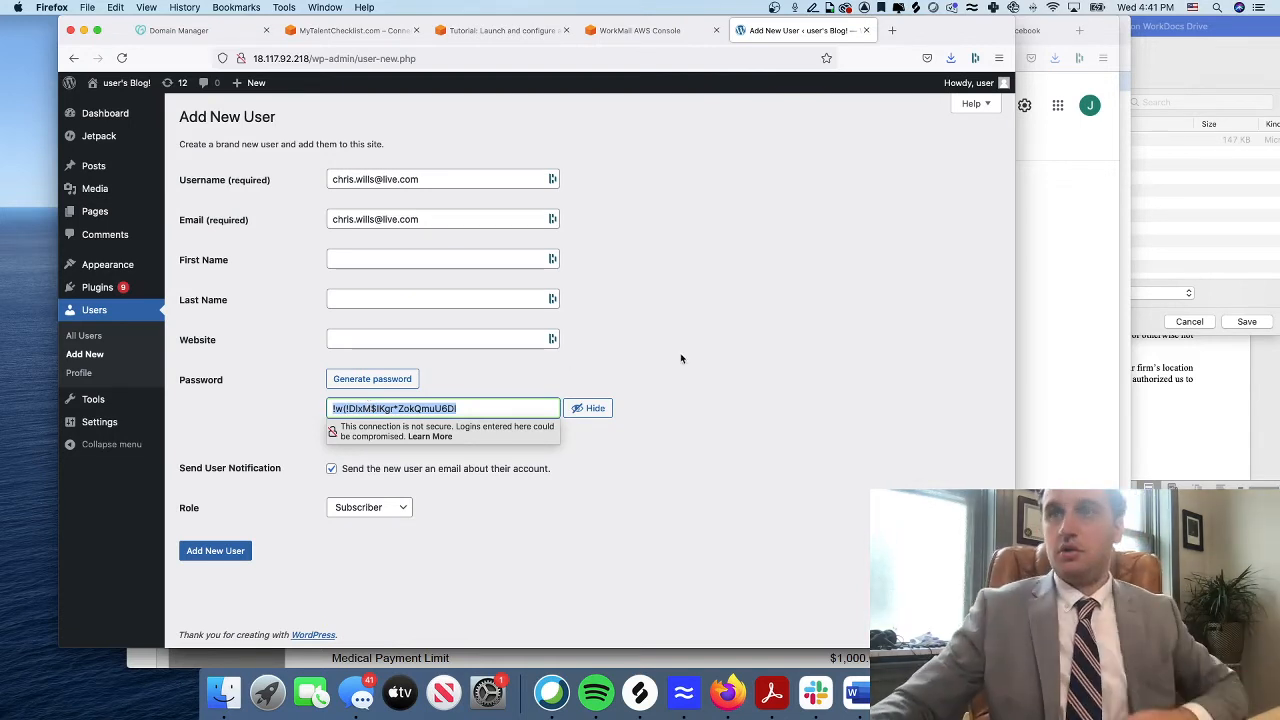
left_click(591, 409)
left_click(512, 406)
key("super+a")
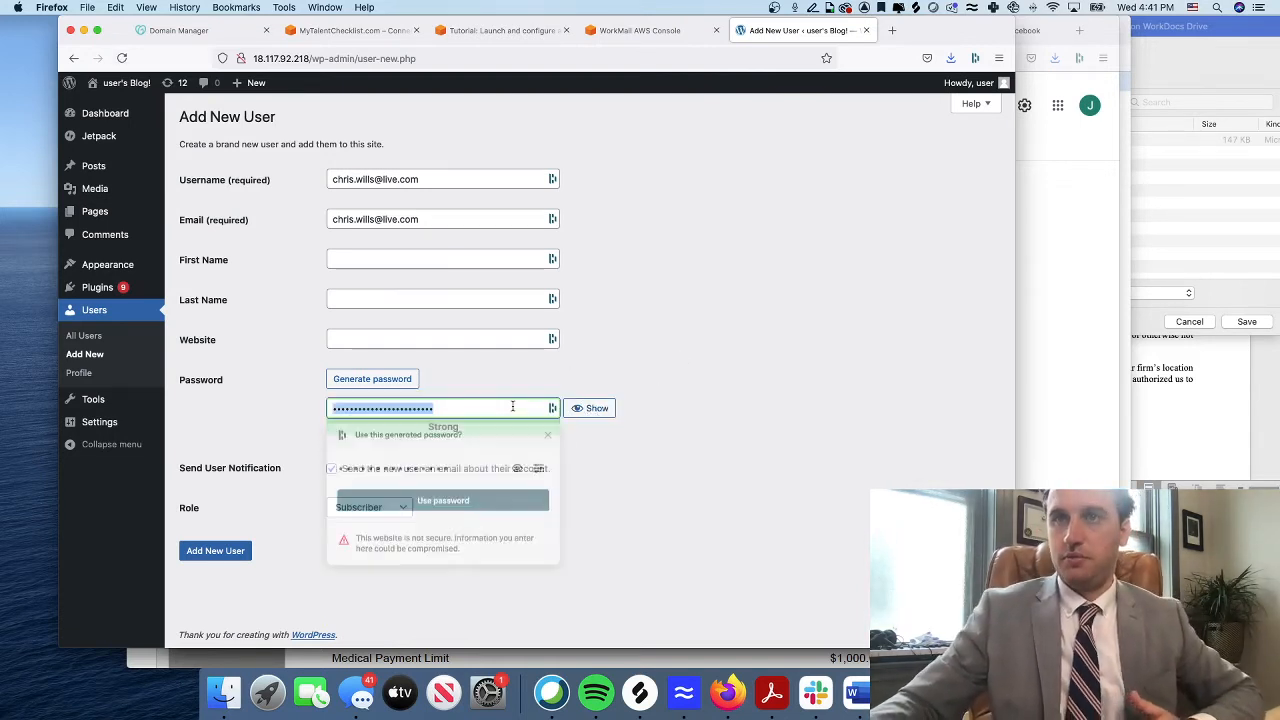
key("BackSpace")
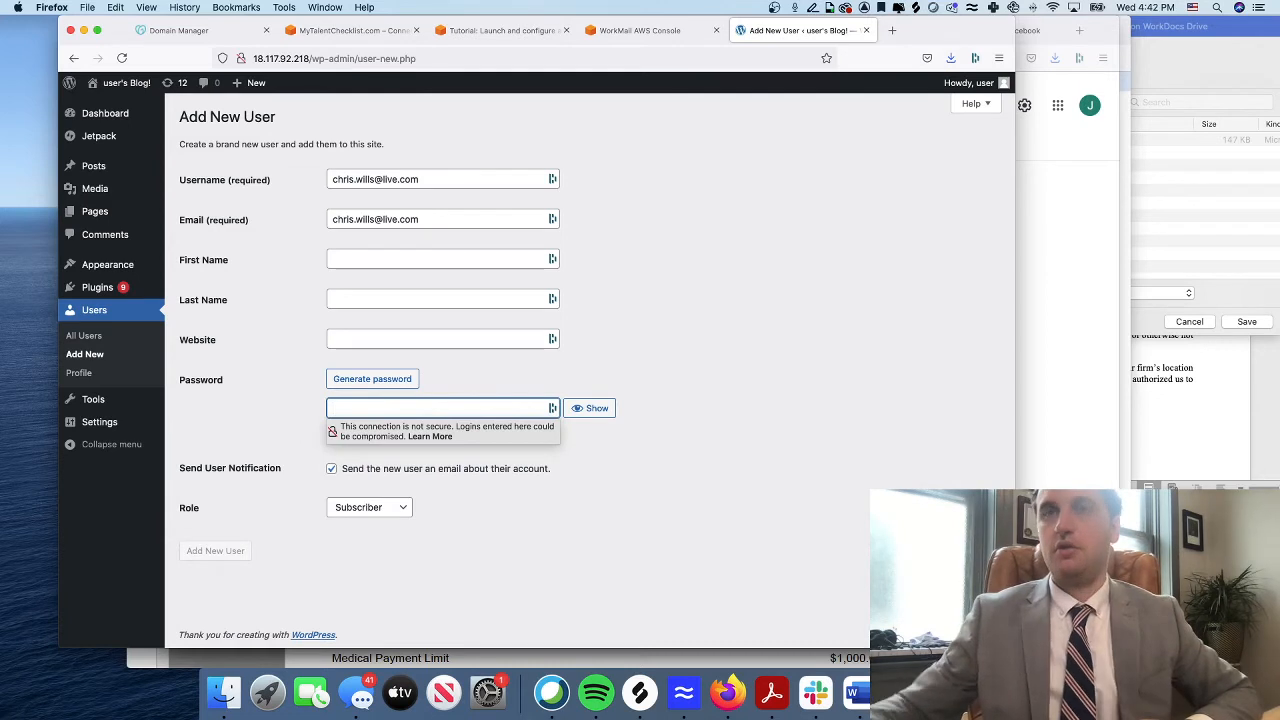
type("•")
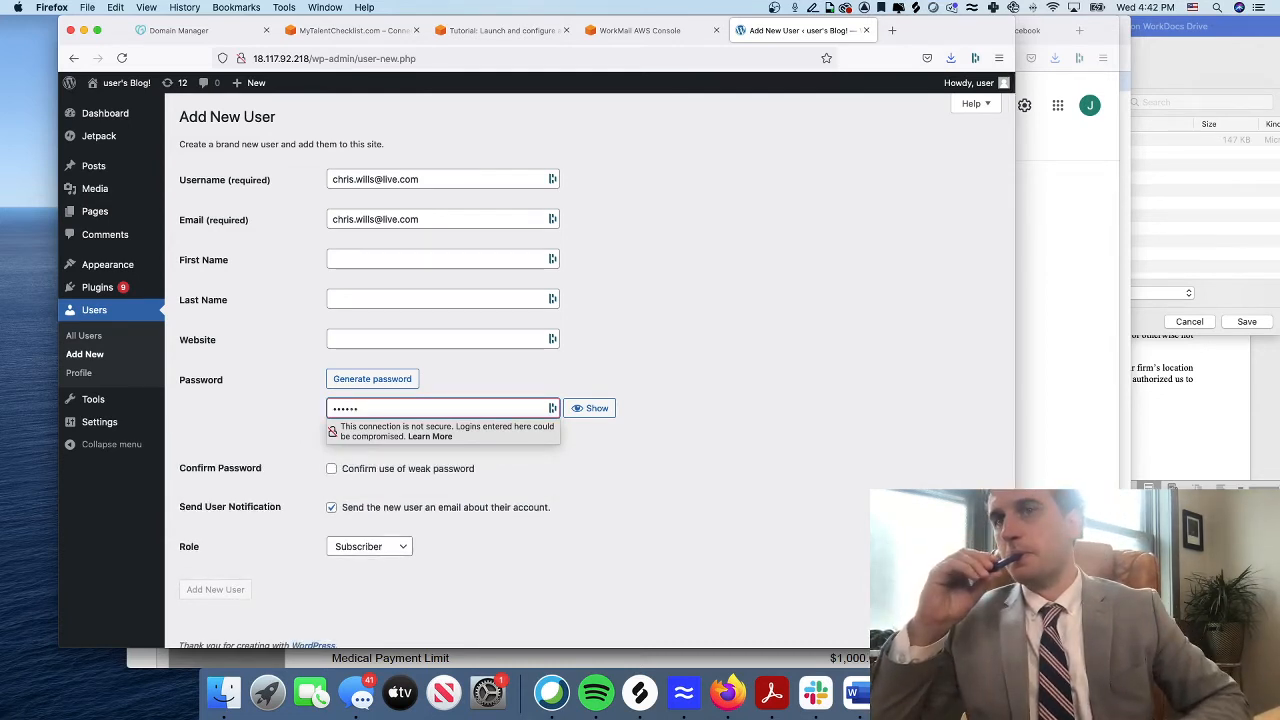
type("•••••••••")
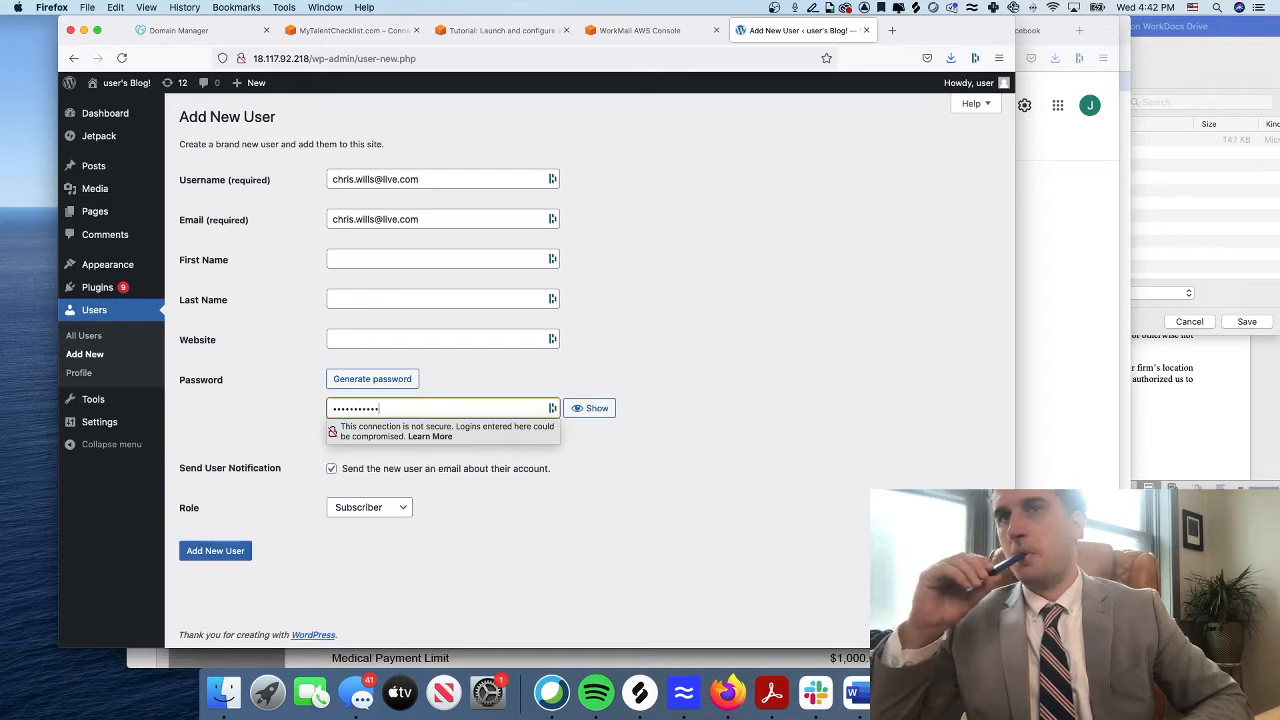
Set the role to Administrator and create the user
left_click(350, 508)
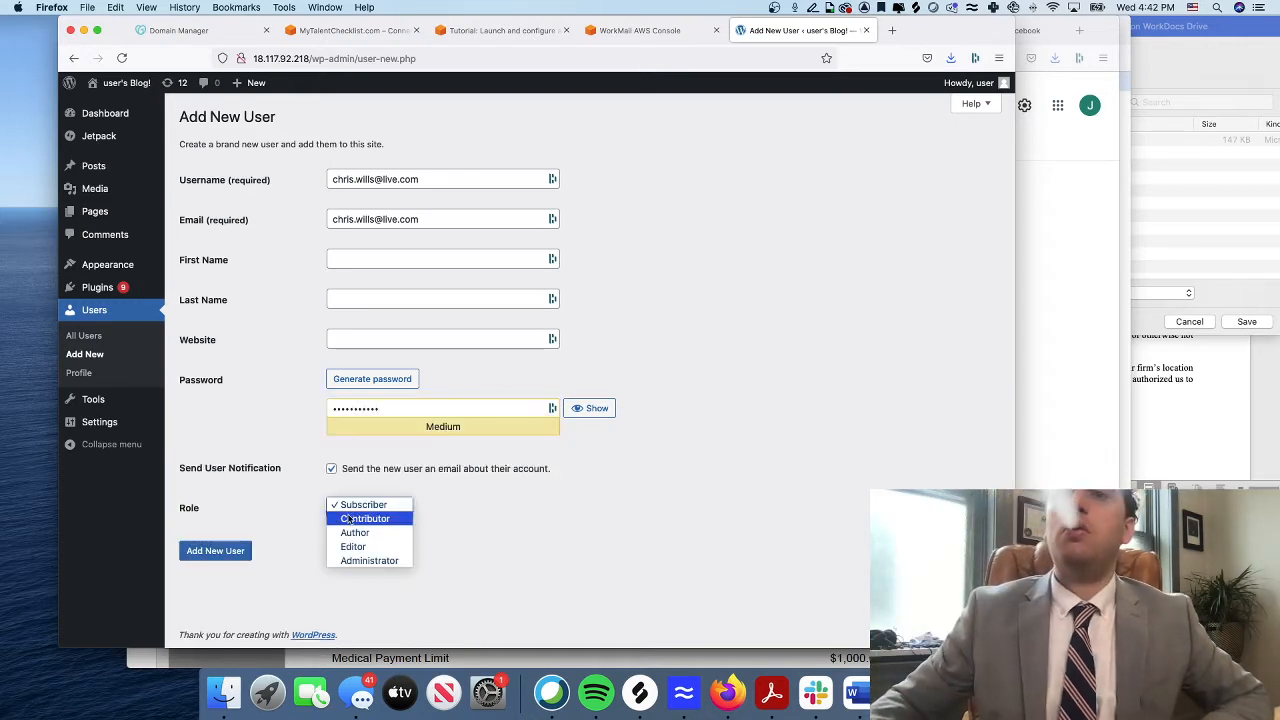
left_click(352, 561)
left_click(203, 555)
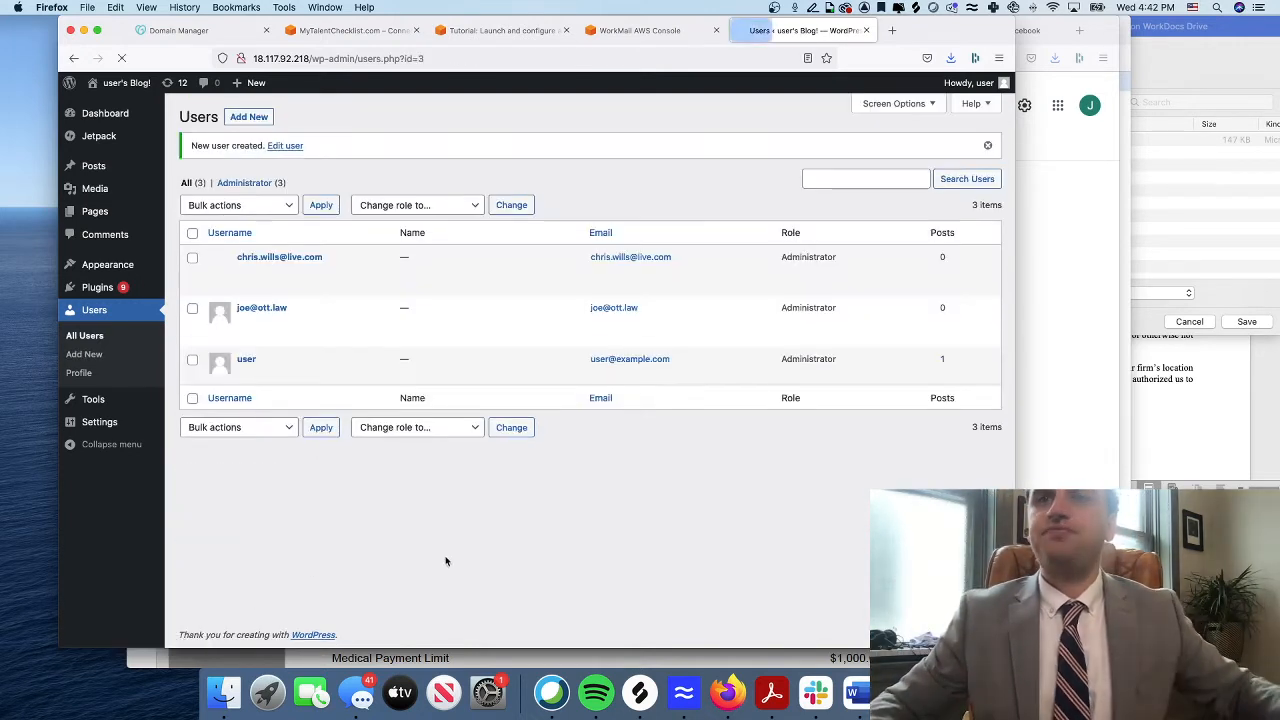
key("Return")
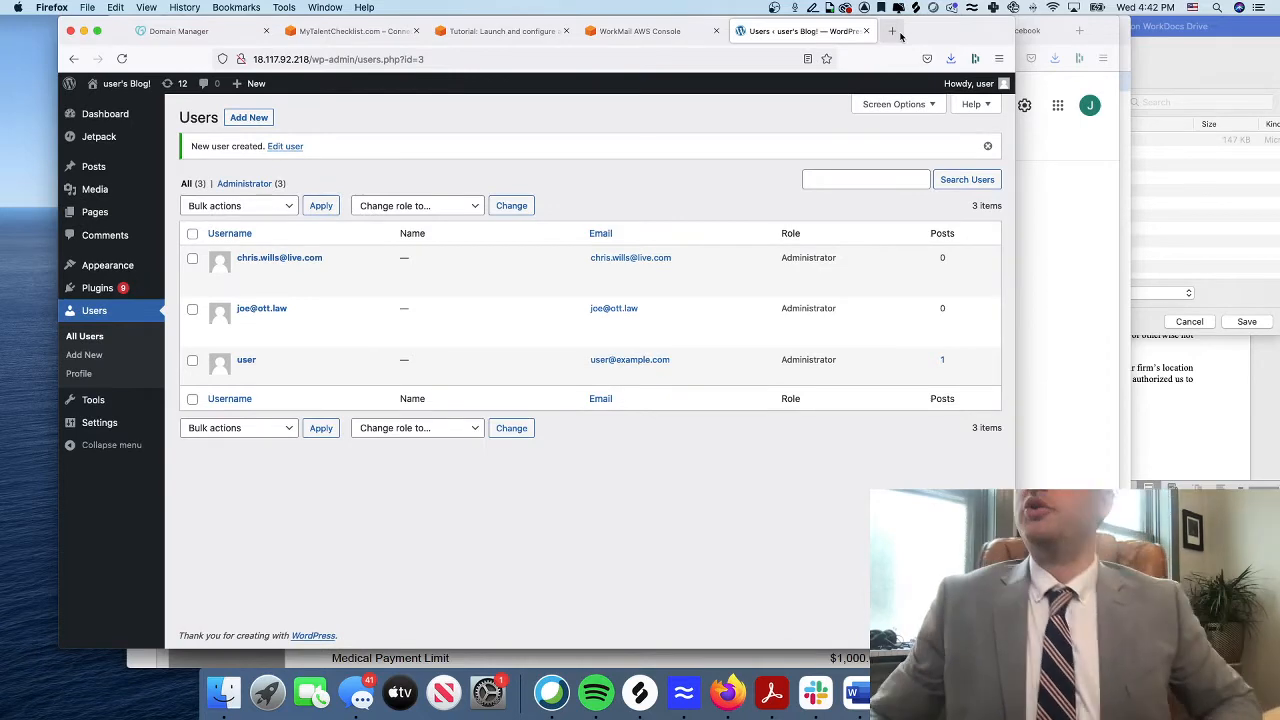
left_click(893, 31)
Search the web for 'elementor login' in a new tab
type("e")
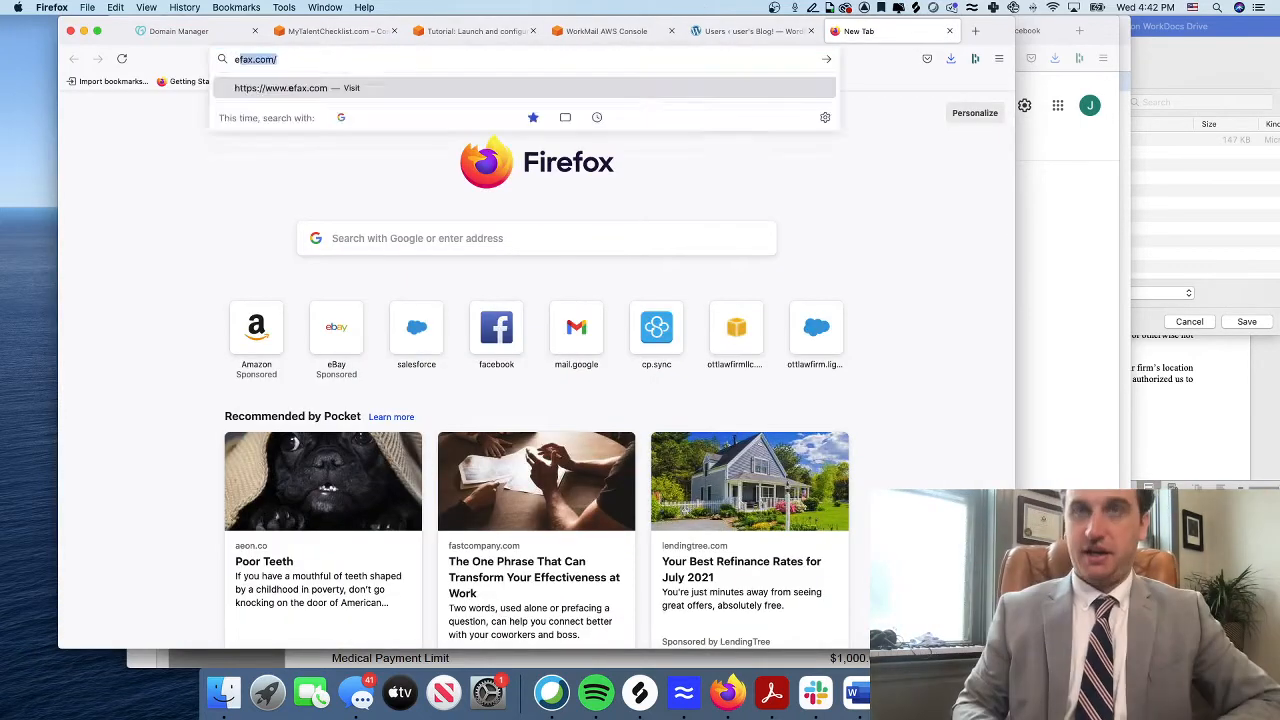
type("leementor")
key("BackSpace")
key("BackSpace")
key("BackSpace")
key("BackSpace")
key("BackSpace")
key("BackSpace")
key("BackSpace")
key("BackSpace")
key("BackSpace")
key("BackSpace")
type("ele")
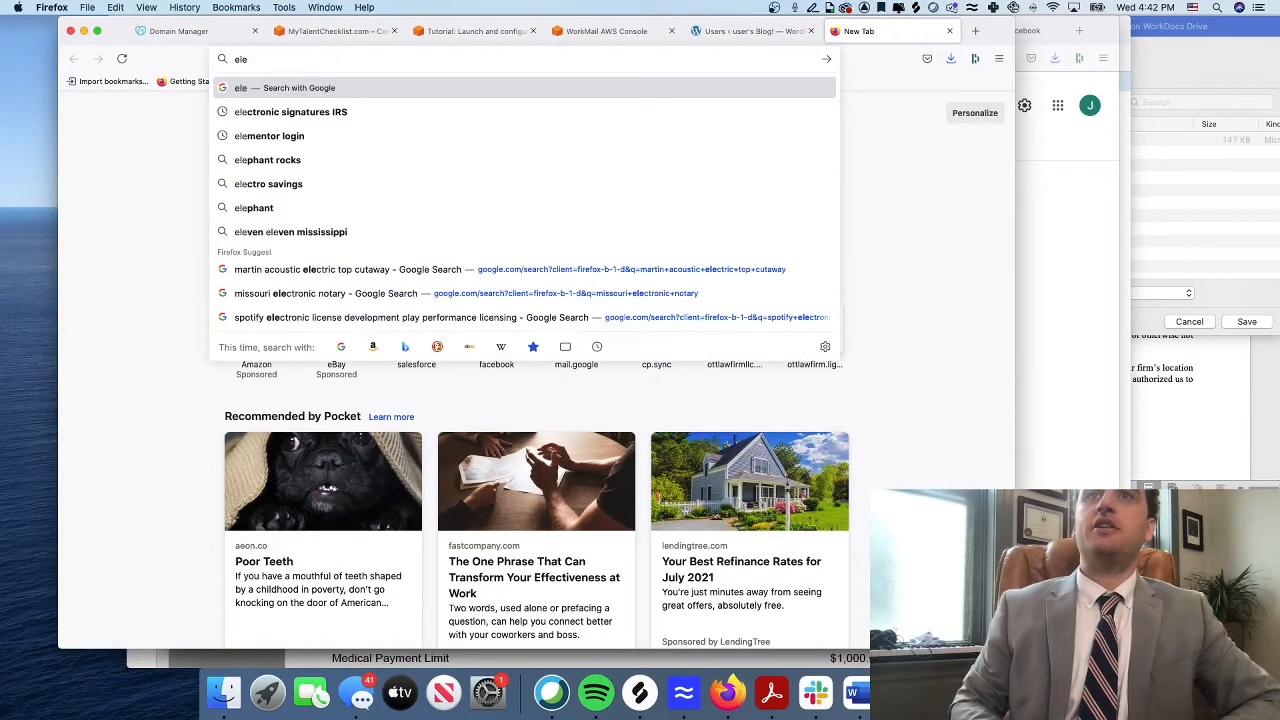
type("me")
key("BackSpace")
key("BackSpace")
type("mentor")
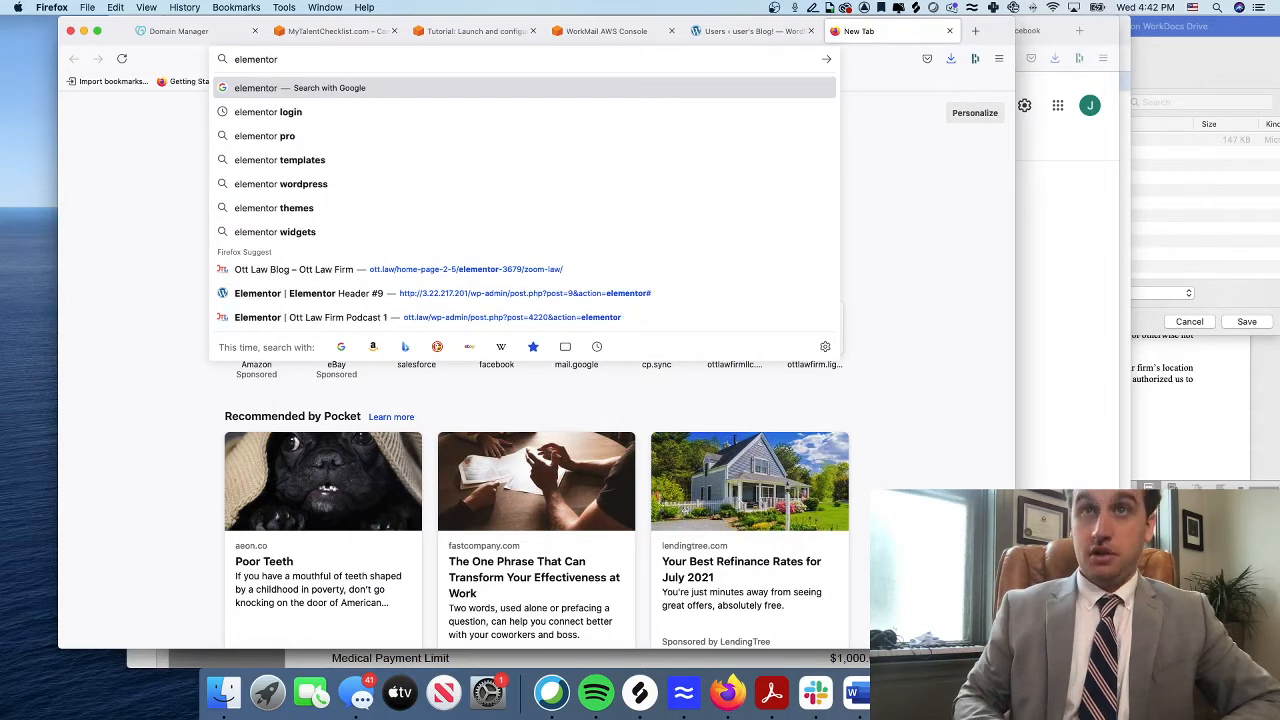
key("Down")
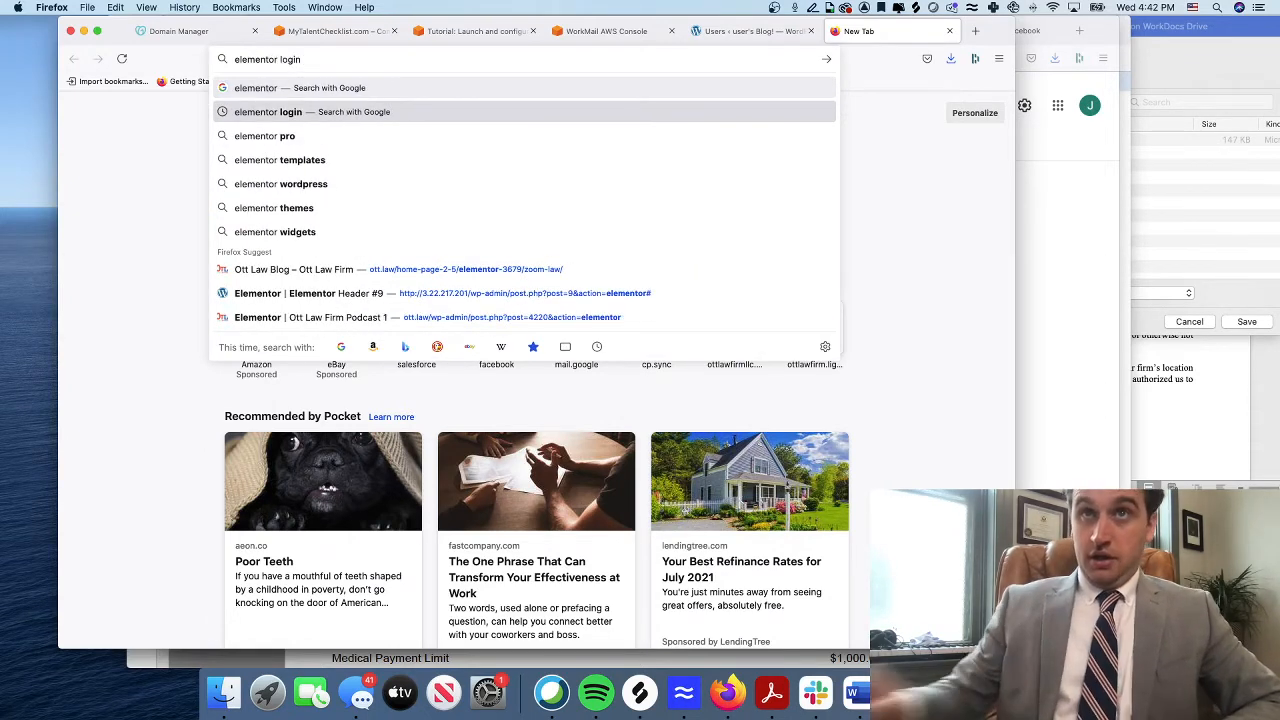
key("Return")
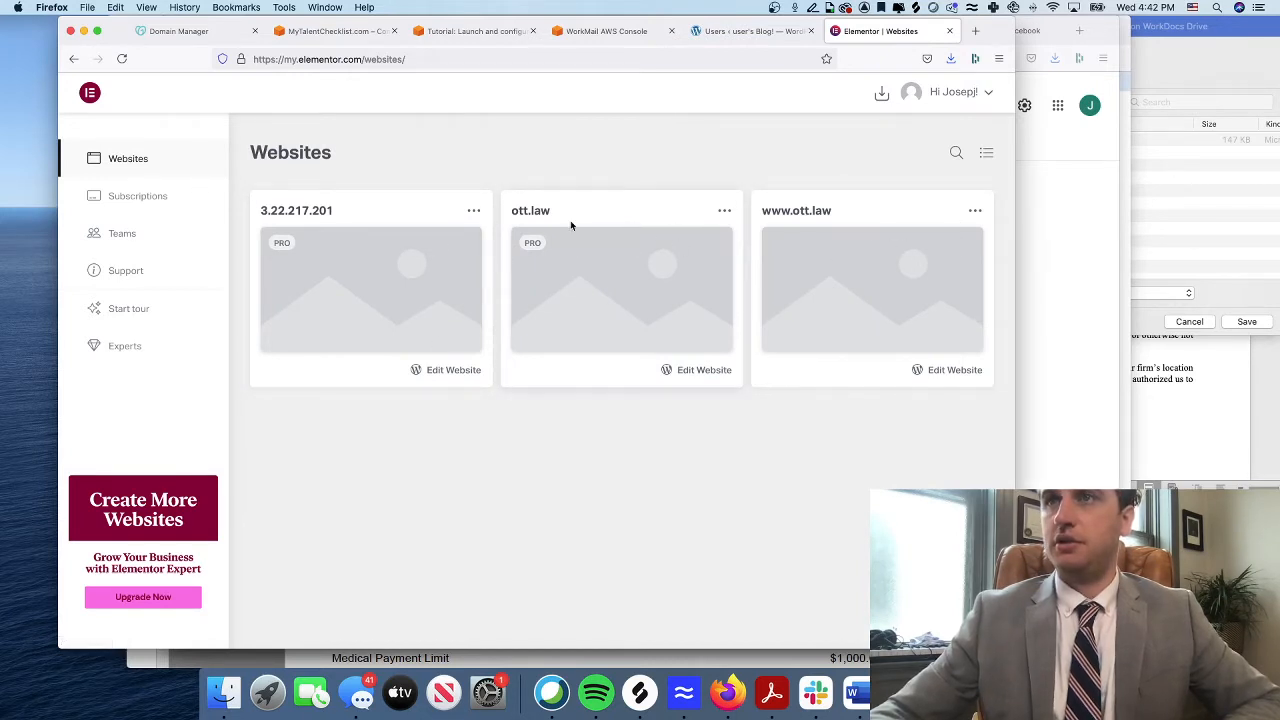
Open the downloaded elementor-pro-3.3.1.zip from the downloads list with the archive utility
left_click(882, 95)
left_click(775, 149)
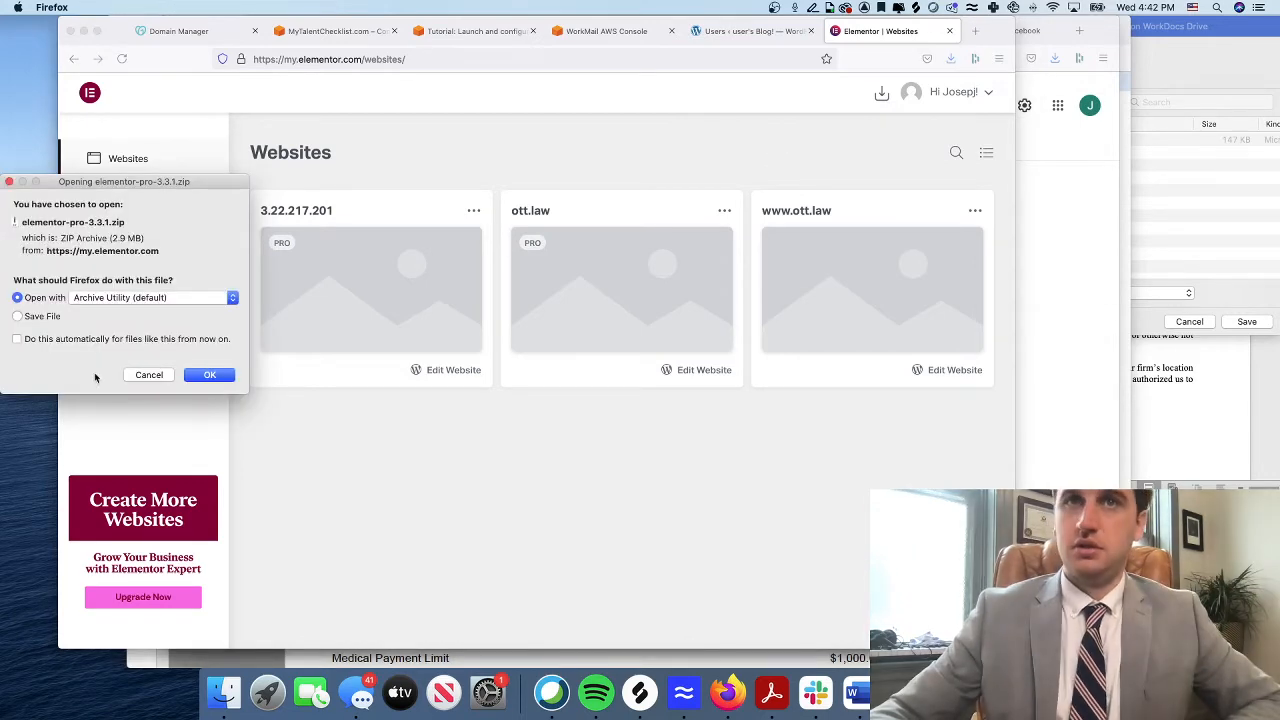
left_click(206, 374)
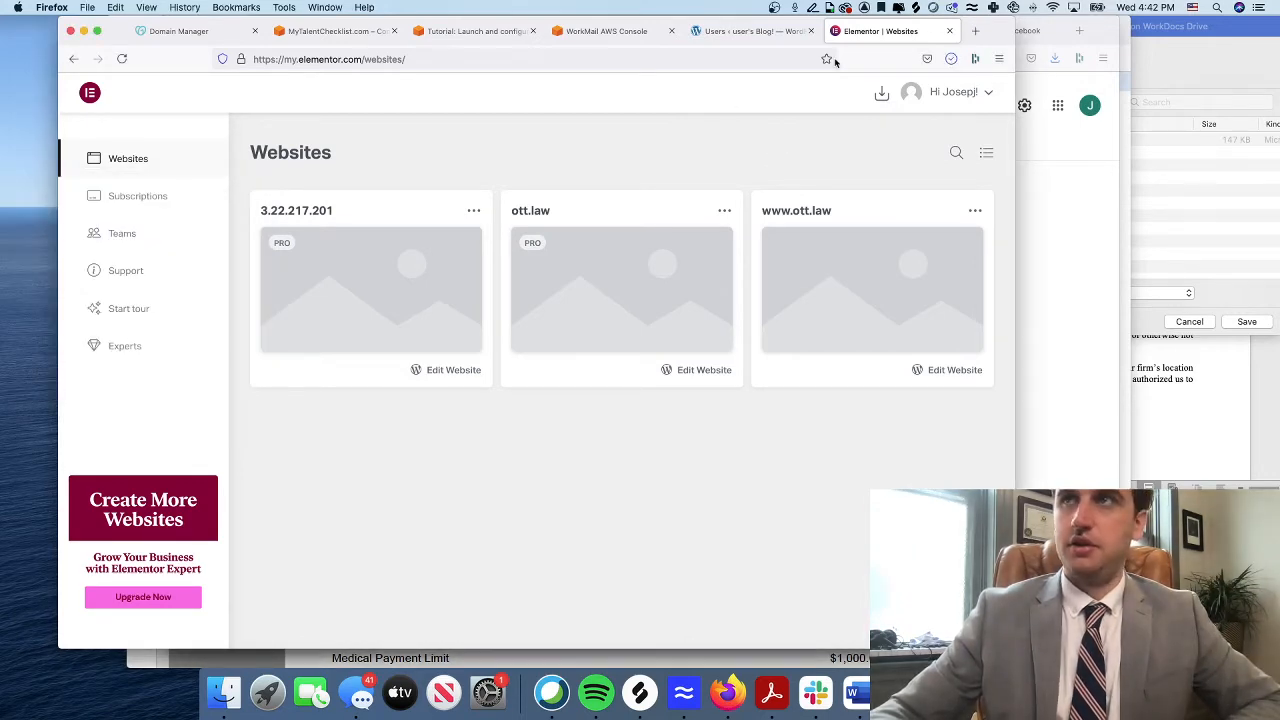
Upload elementor-pro-3.3.1.zip from Downloads via Plugins > Add New > Upload Plugin
left_click(745, 31)
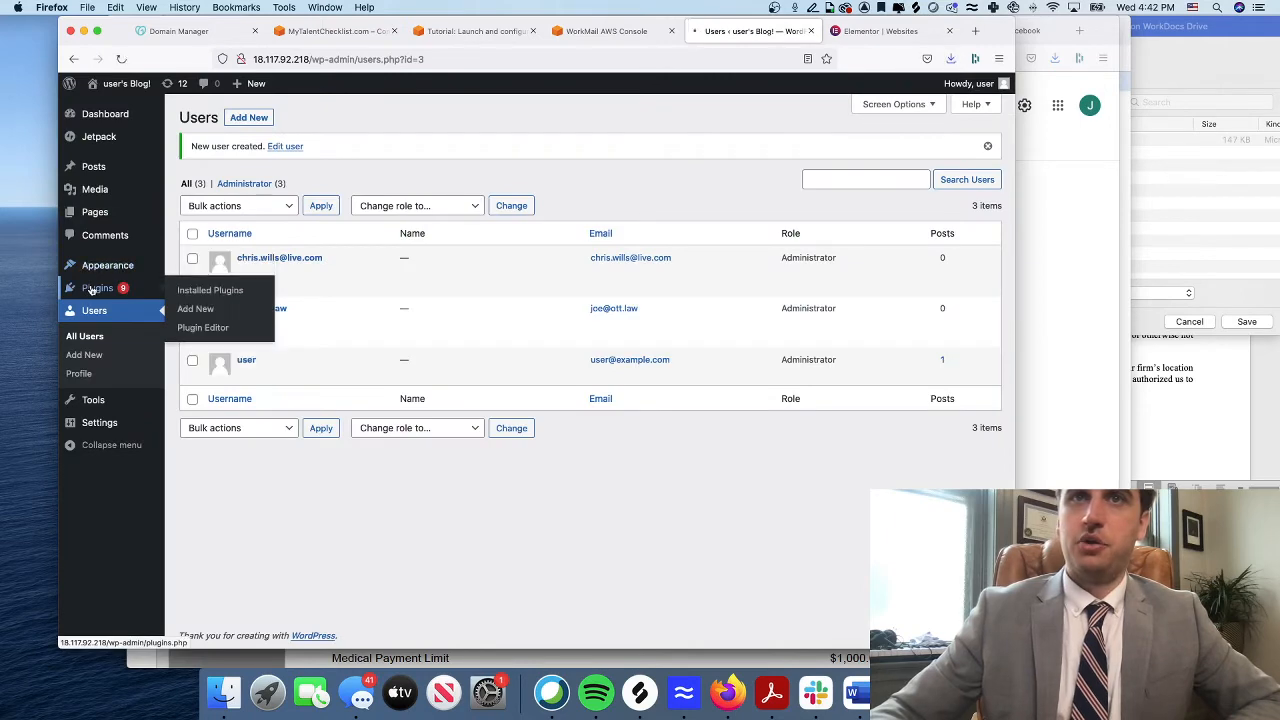
left_click(97, 287)
left_click(258, 117)
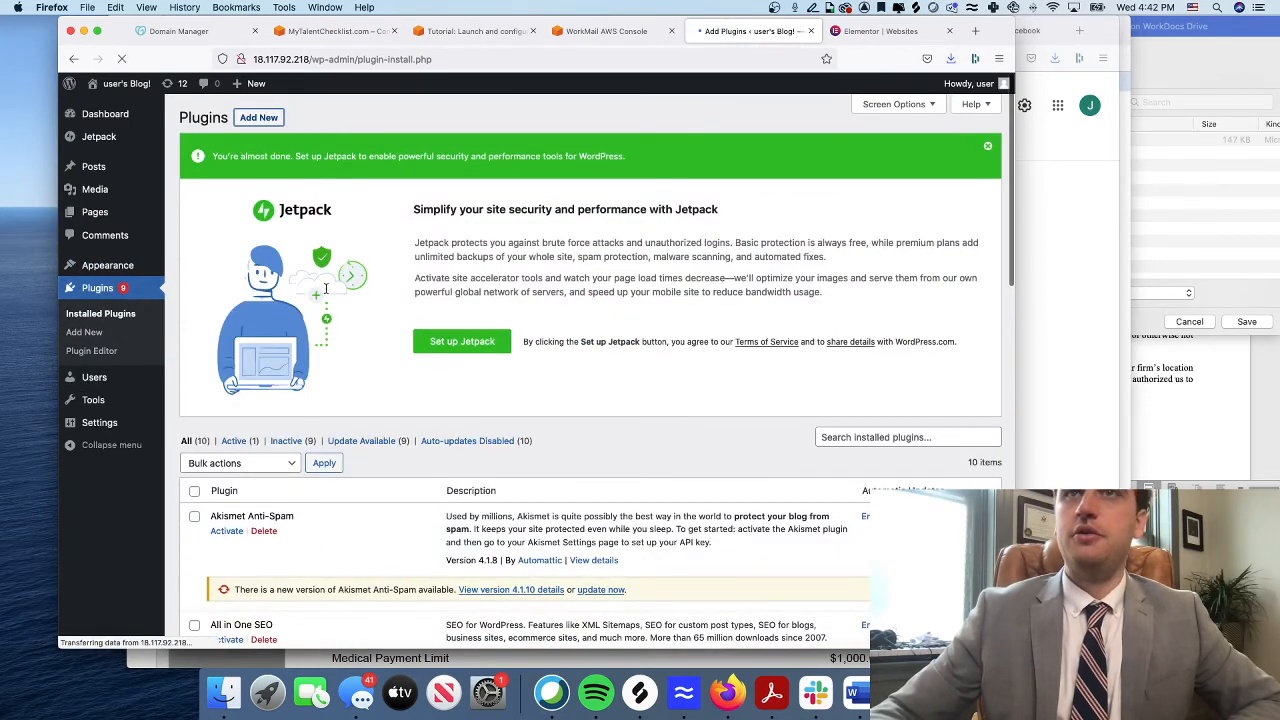
left_click(305, 119)
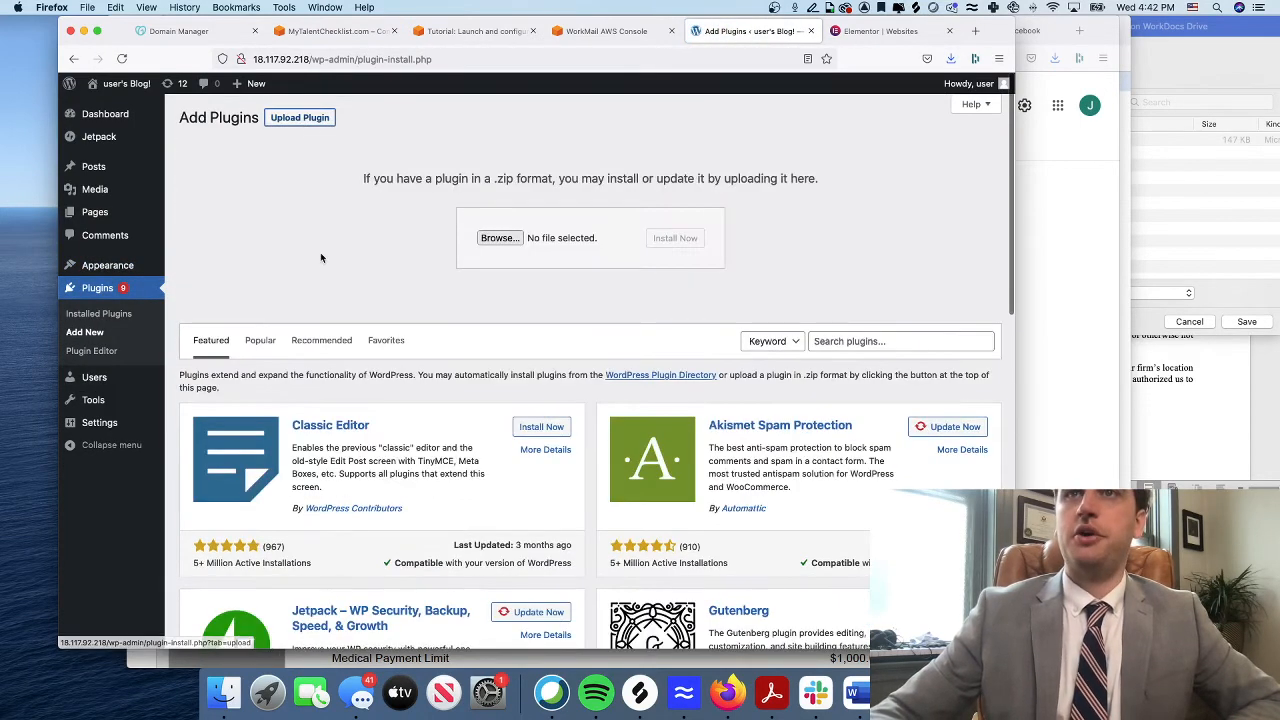
left_click(500, 239)
left_click(345, 192)
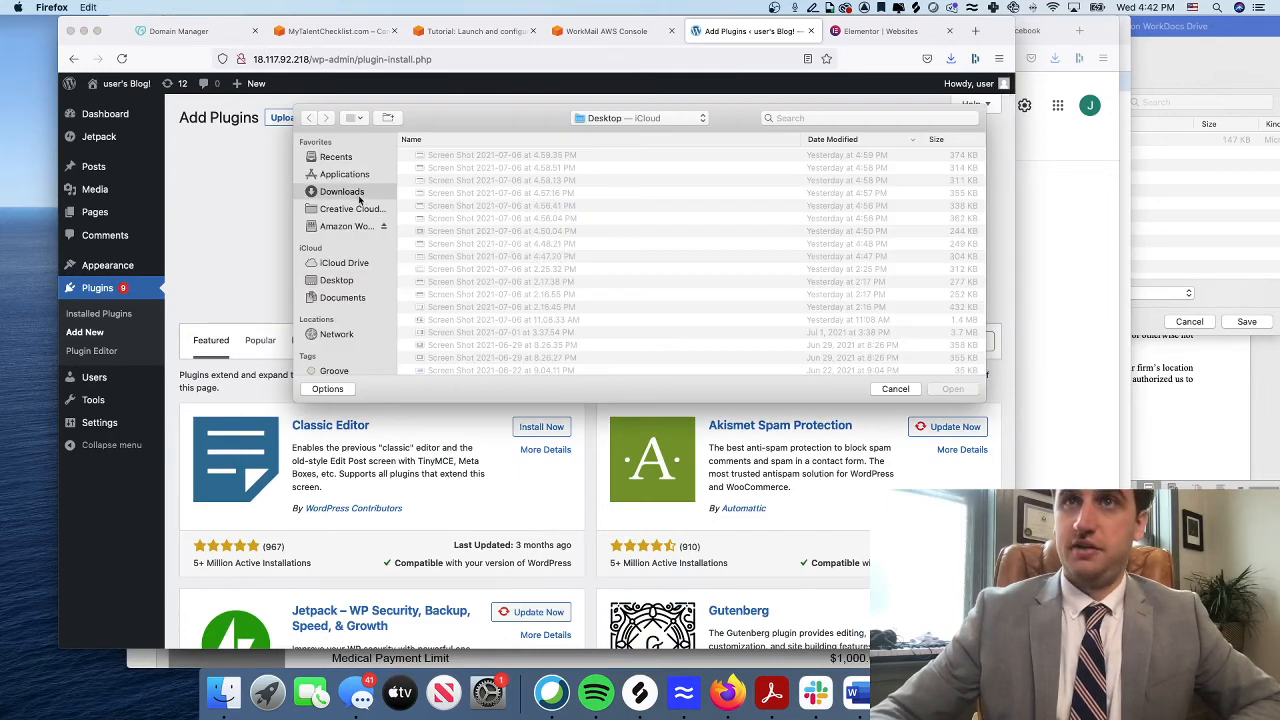
left_click(494, 156)
left_click(952, 389)
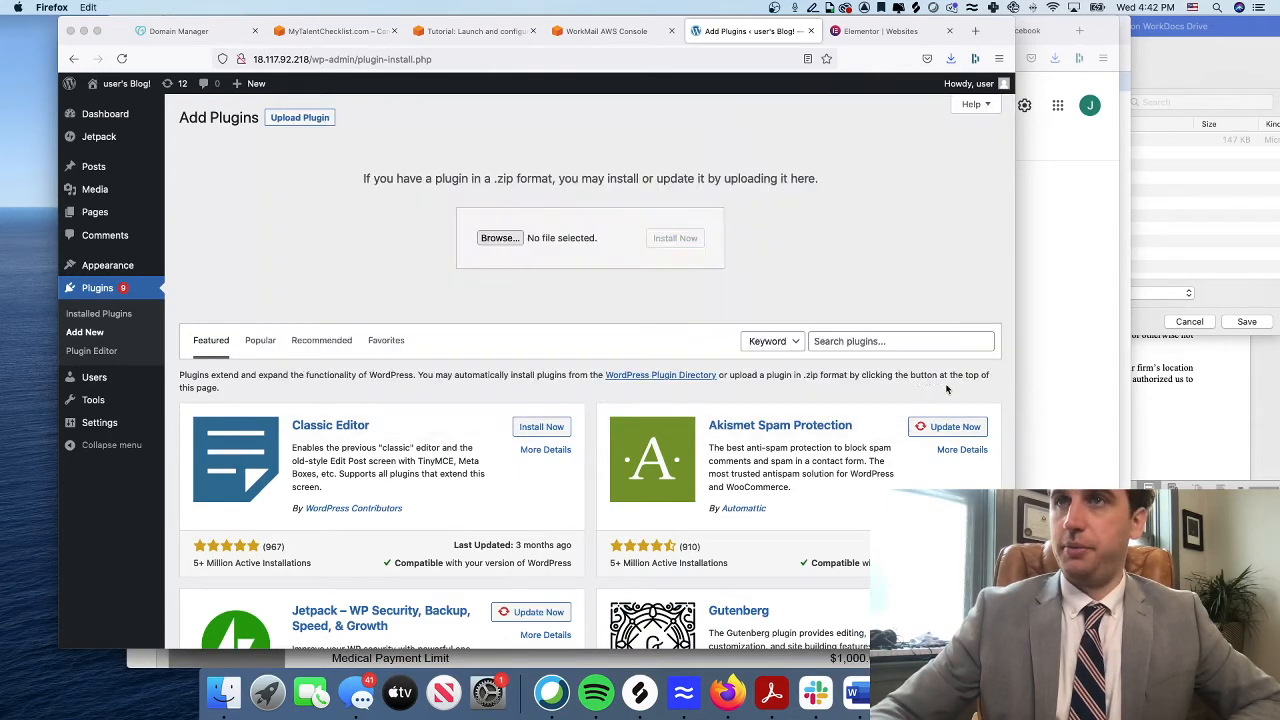
Install and activate Elementor Pro, then install and activate the free Elementor plugin
left_click(676, 244)
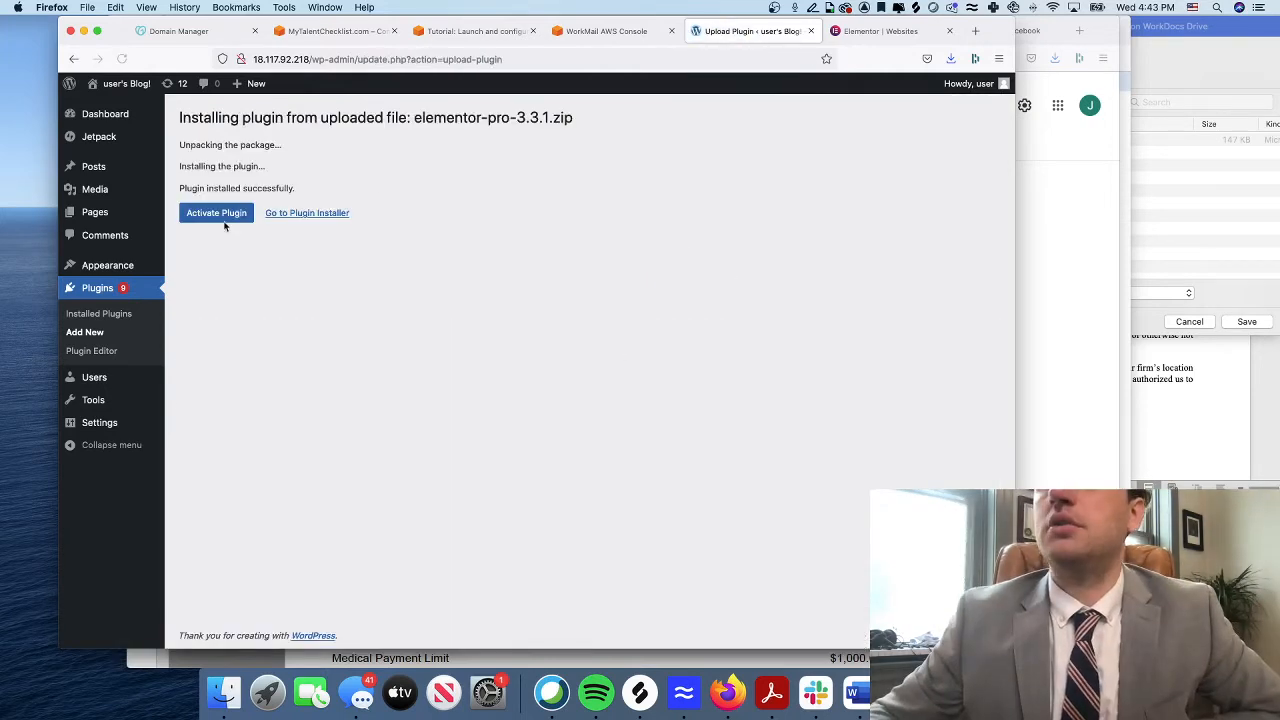
left_click(227, 219)
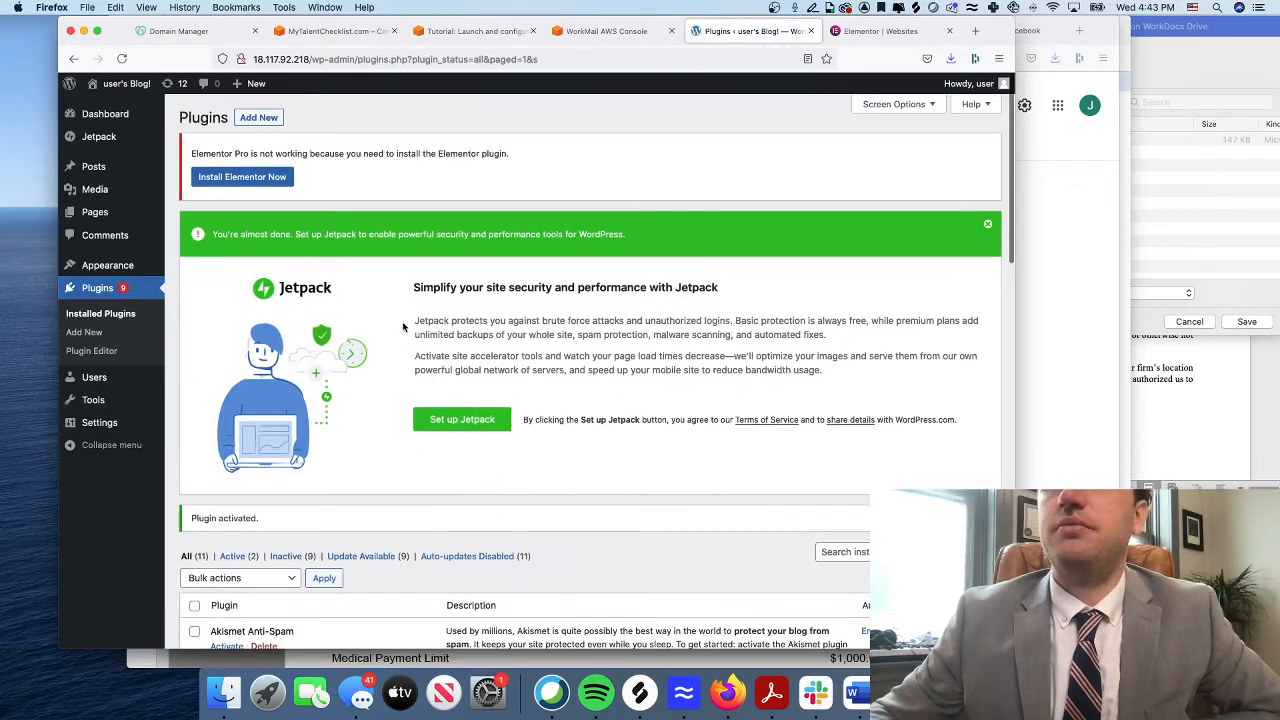
left_click(250, 178)
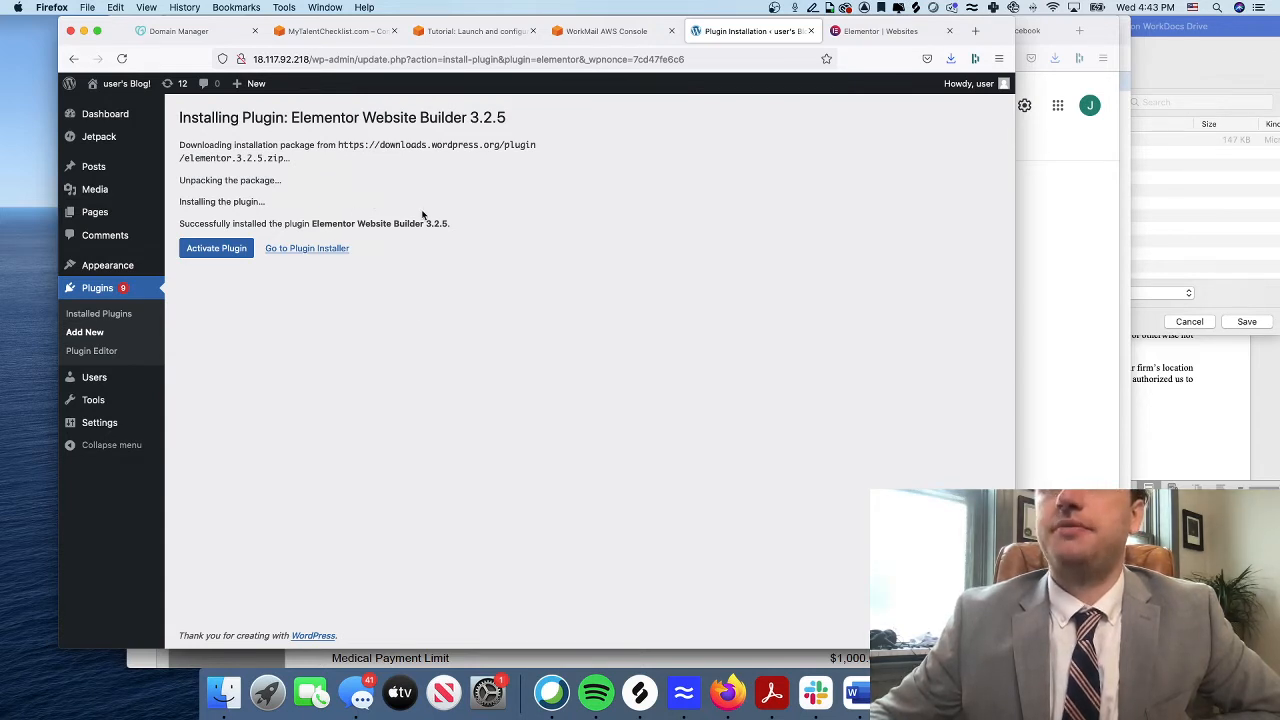
left_click(110, 290)
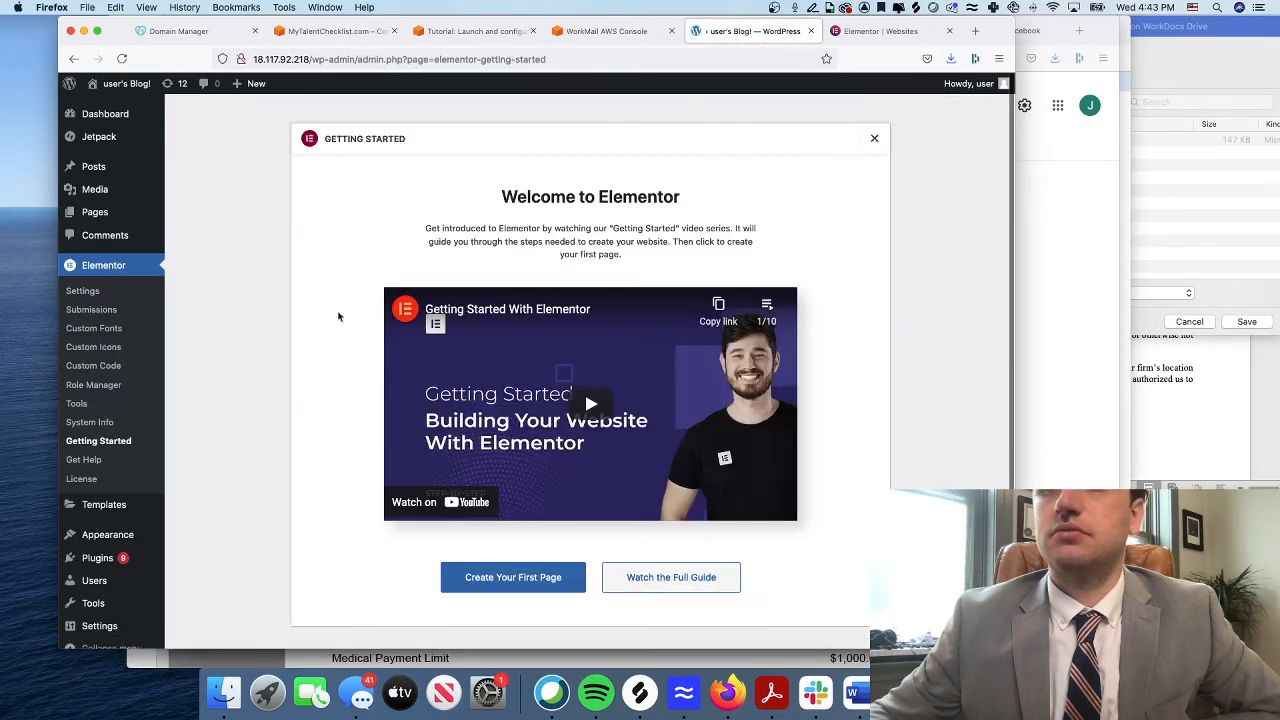
Close Elementor's Getting Started welcome modal
scroll(389, 505, "down", 2)
scroll(389, 493, "up", 1)
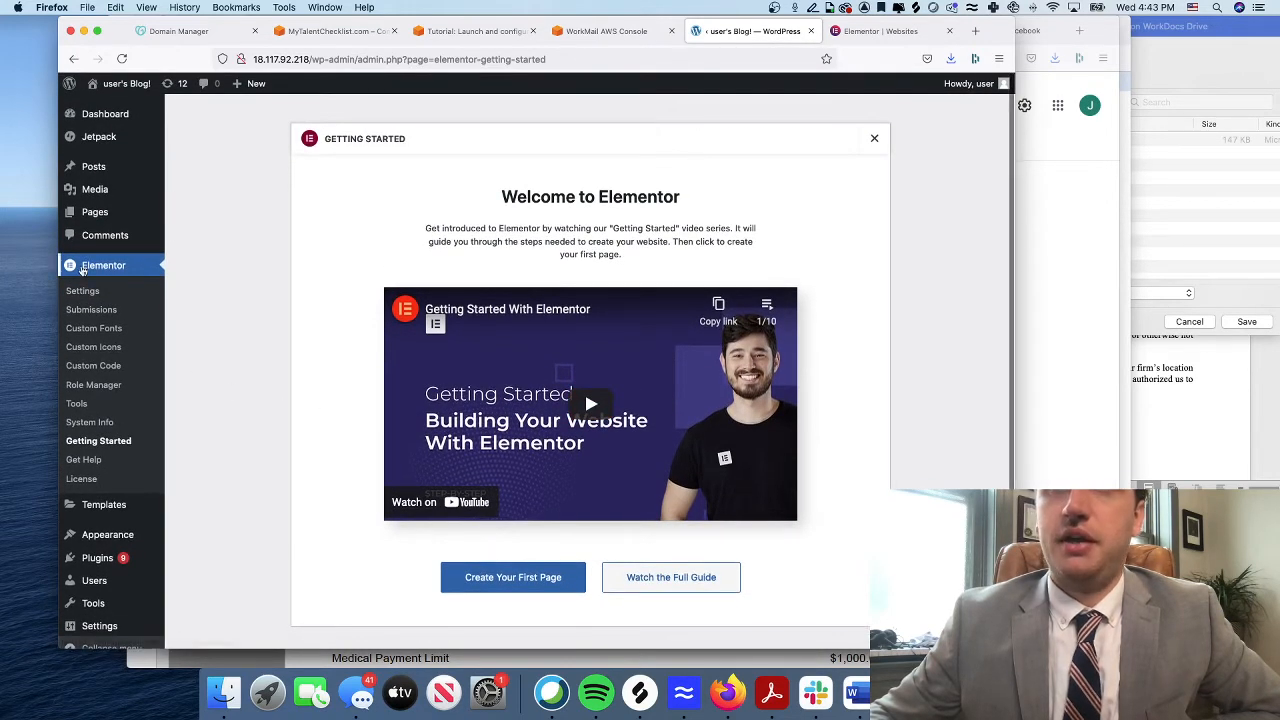
scroll(286, 386, "down", 1)
scroll(749, 207, "up", 1)
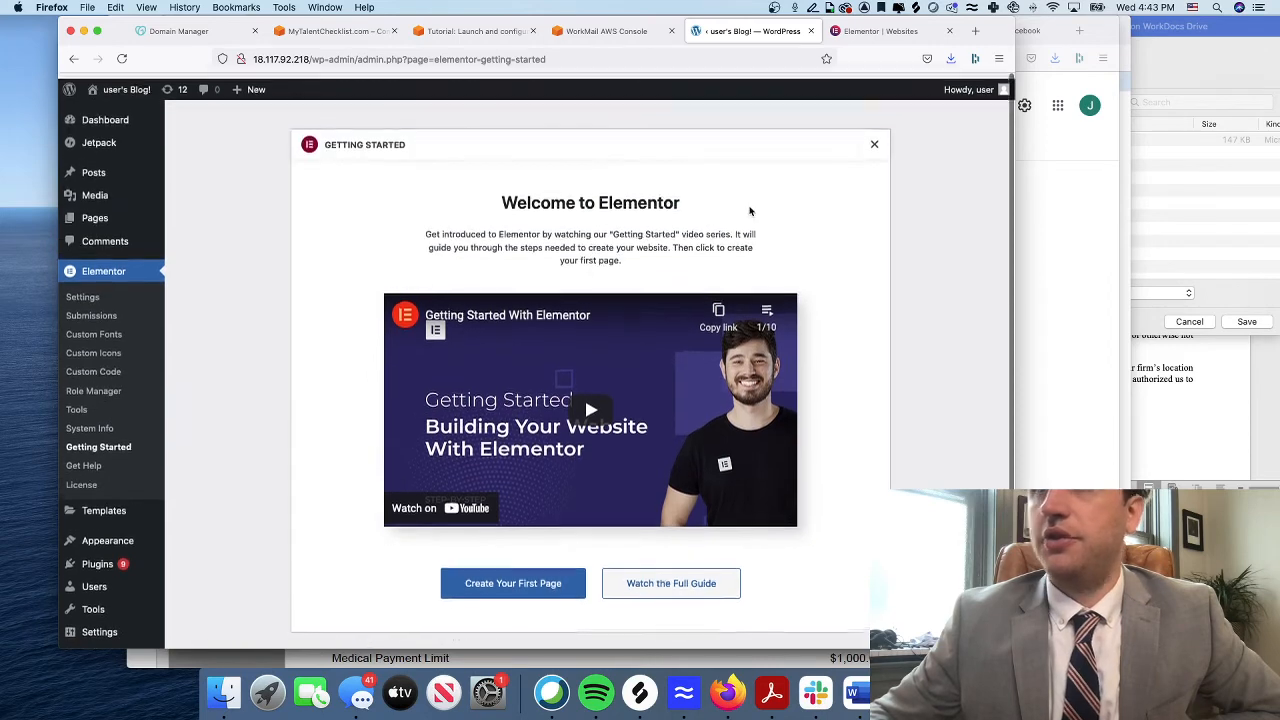
left_click(874, 142)
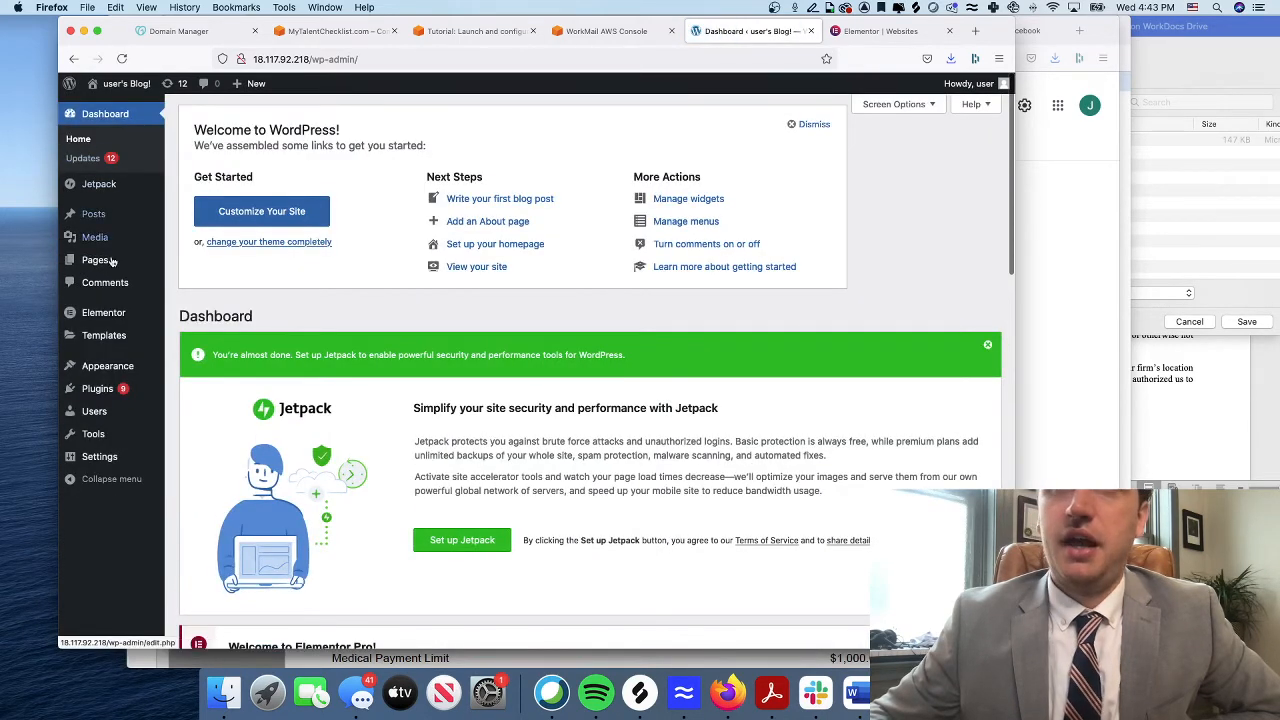
Go to Pages > All Pages in the admin sidebar
mouse_move(100, 325)
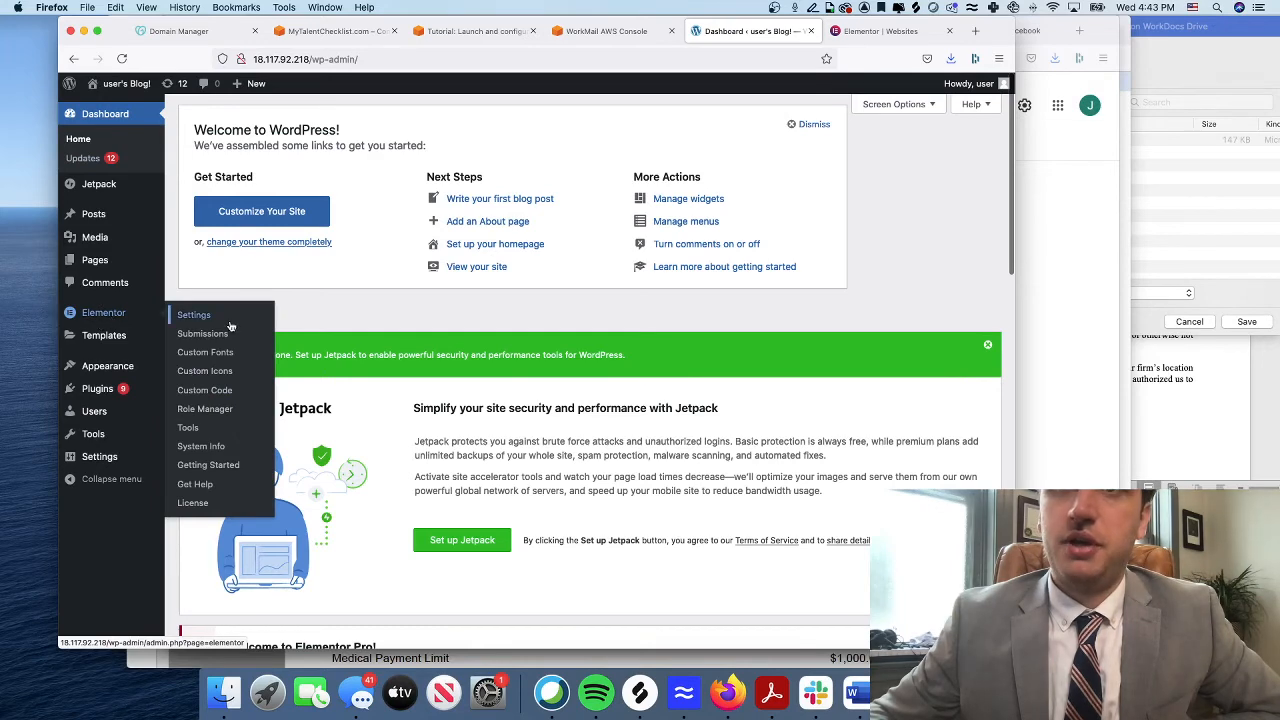
scroll(110, 320, "down", 1)
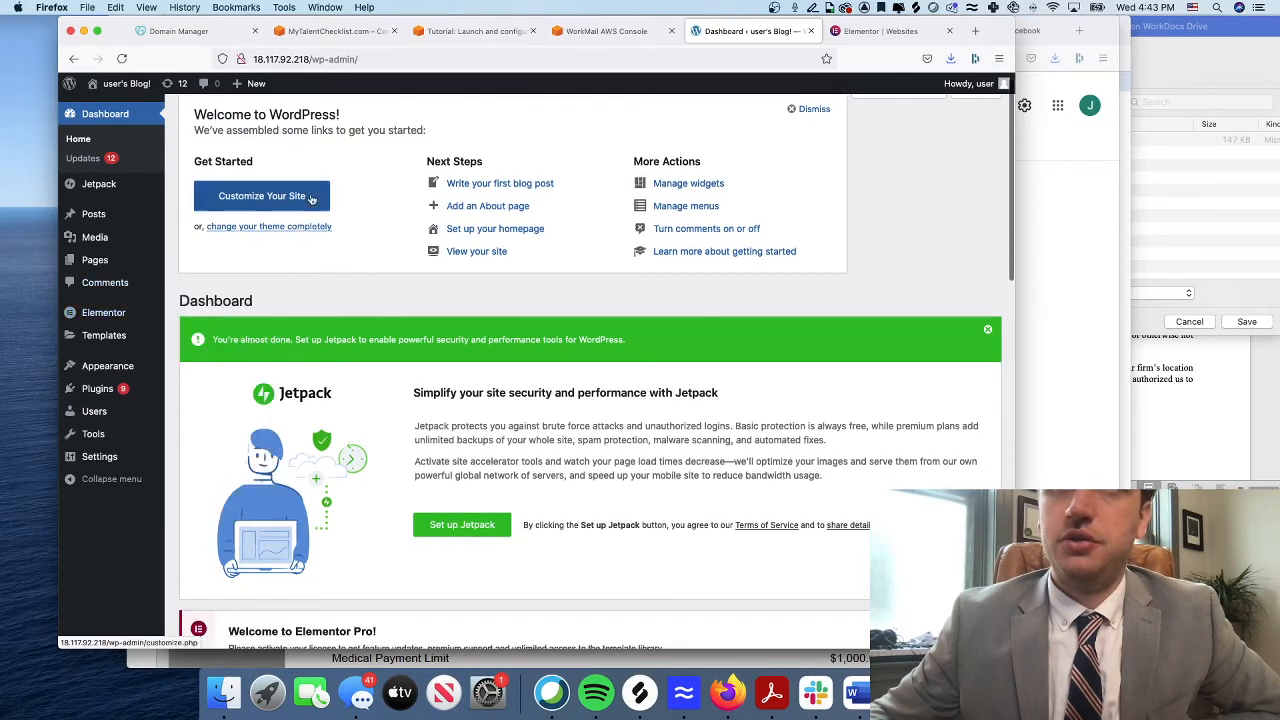
mouse_move(93, 219)
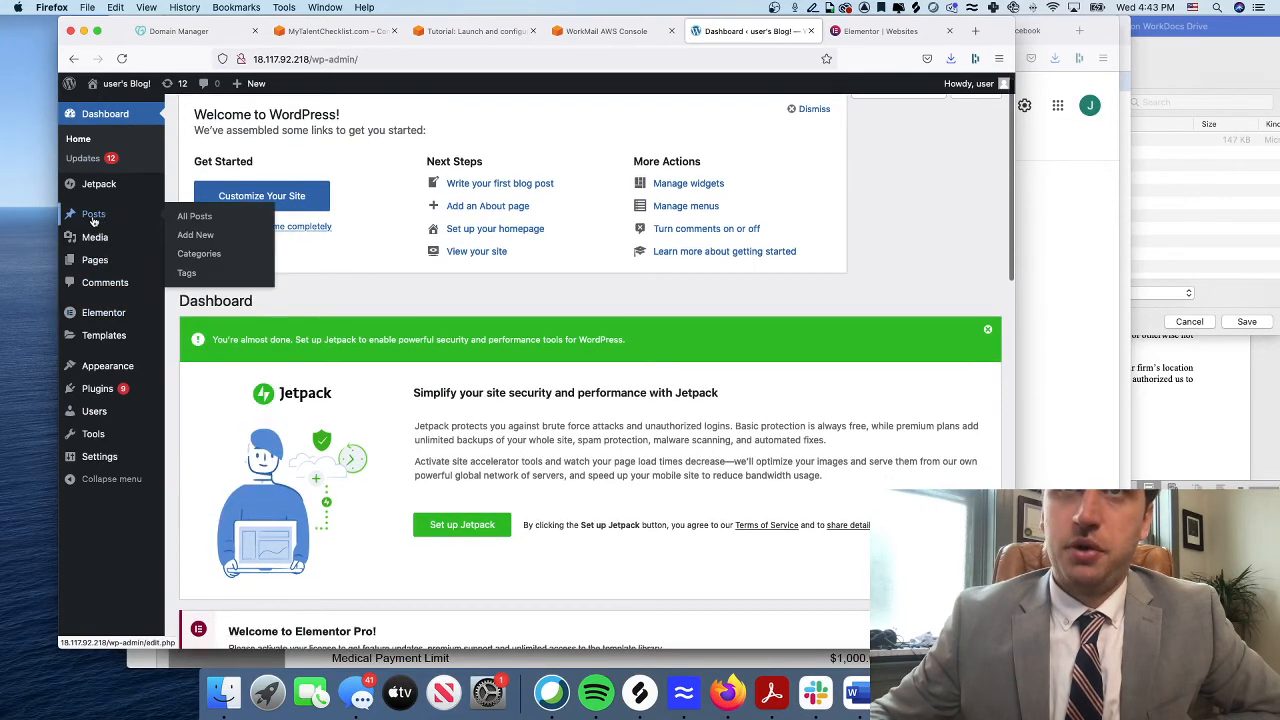
mouse_move(95, 261)
left_click(198, 263)
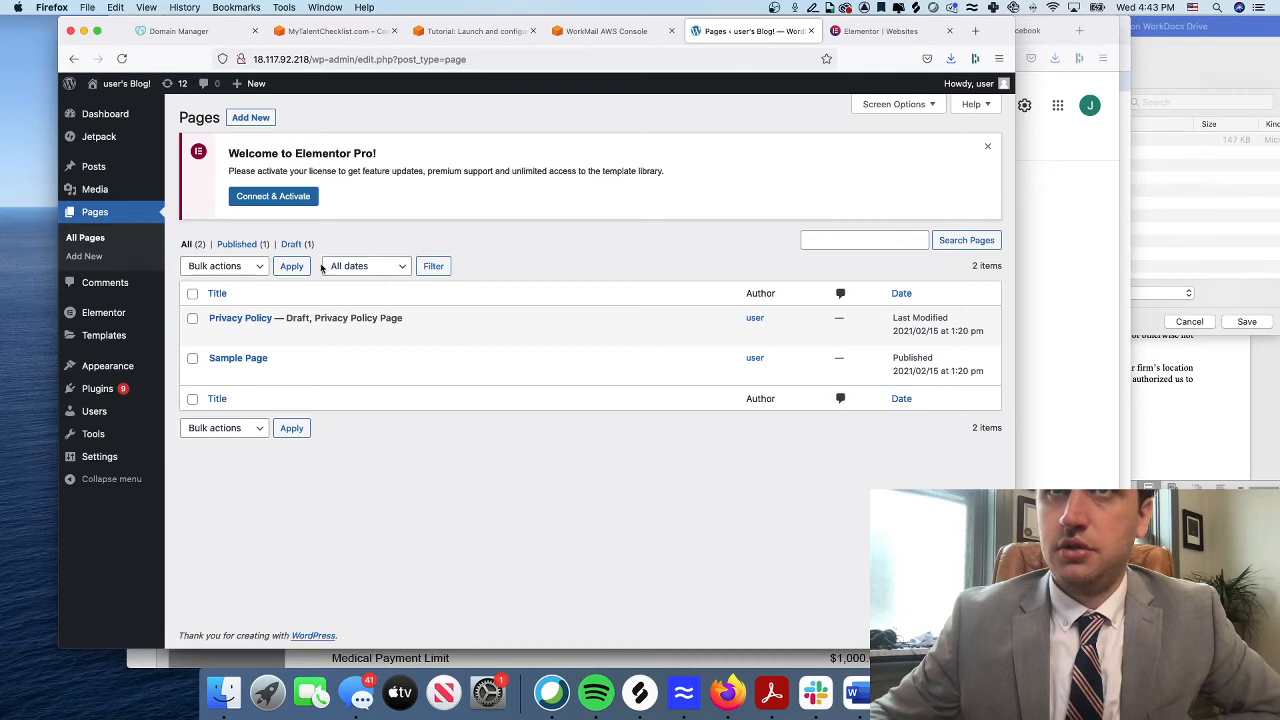
Connect and activate the Elementor Pro licence so its settings show Status: Active
left_click(284, 200)
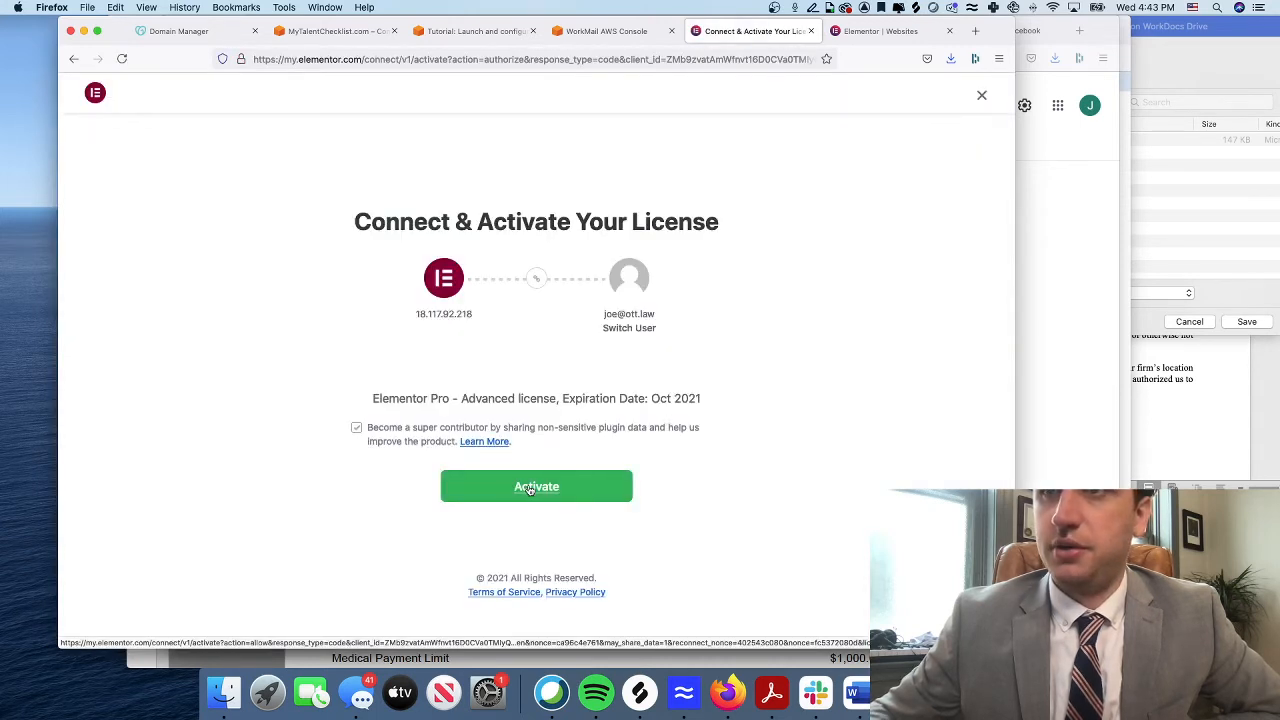
left_click(531, 489)
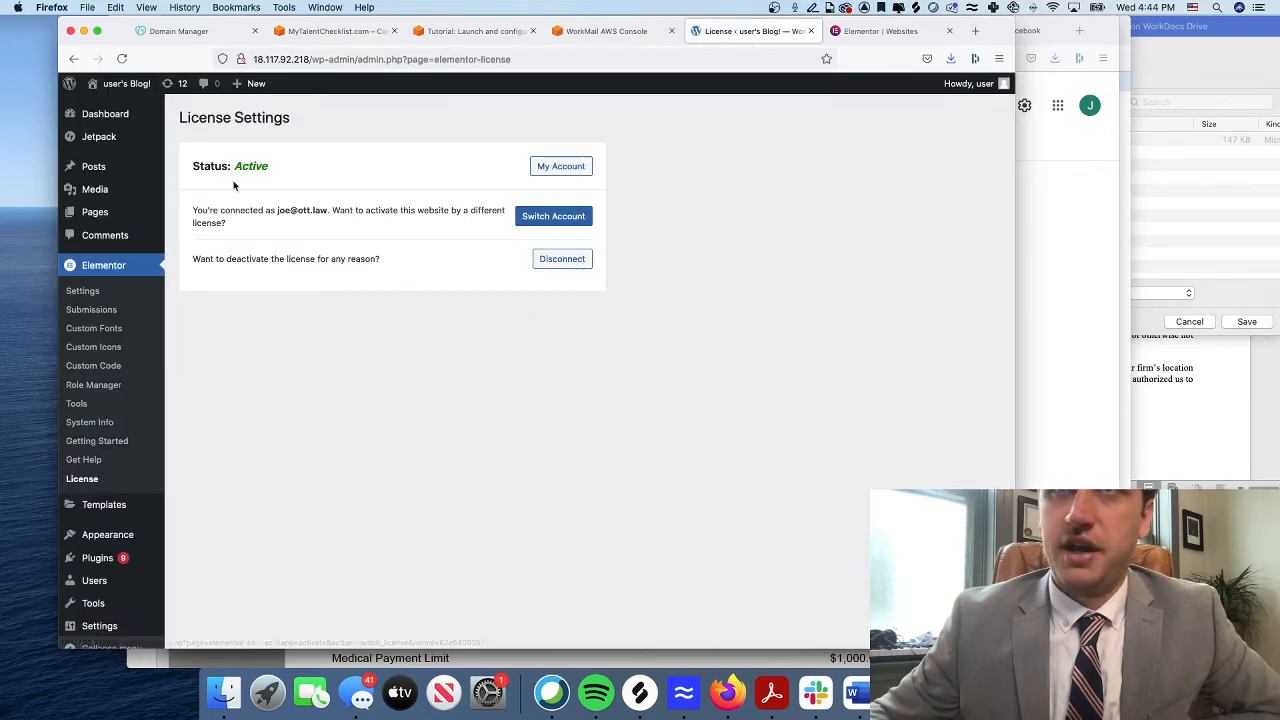
left_click_drag(270, 166, 186, 168)
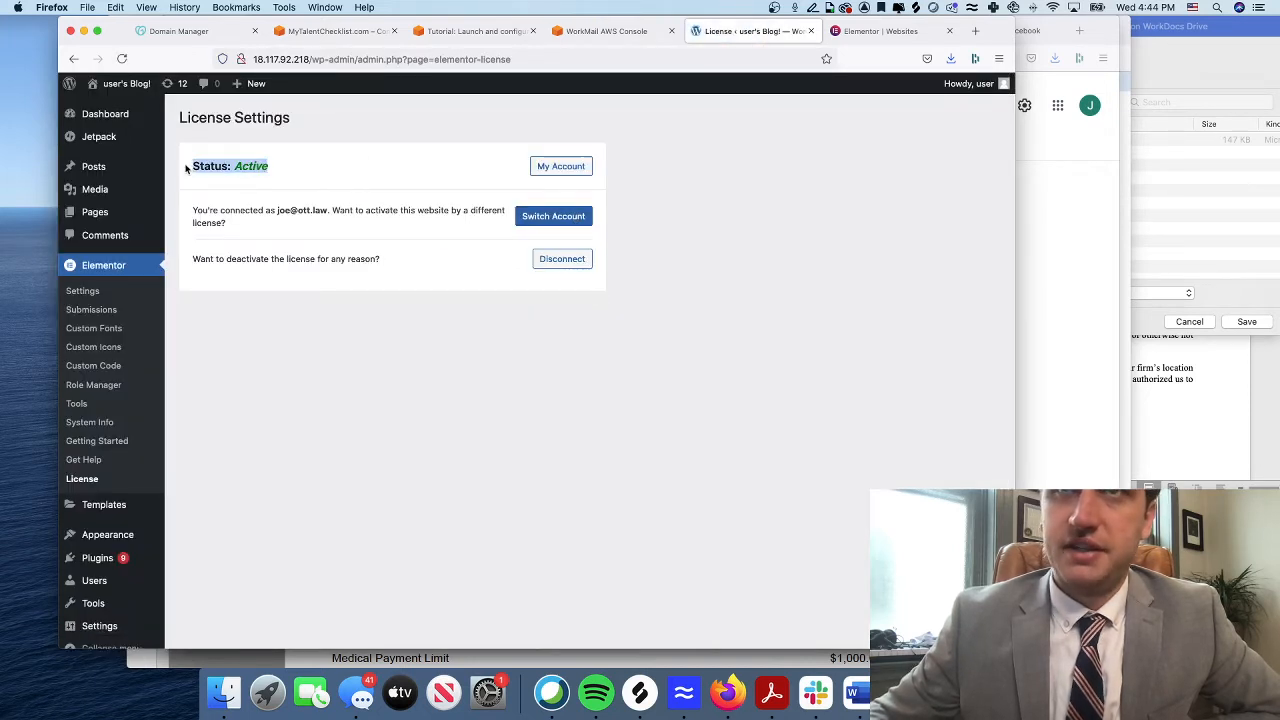
Create a new page titled 'Home'
left_click(95, 212)
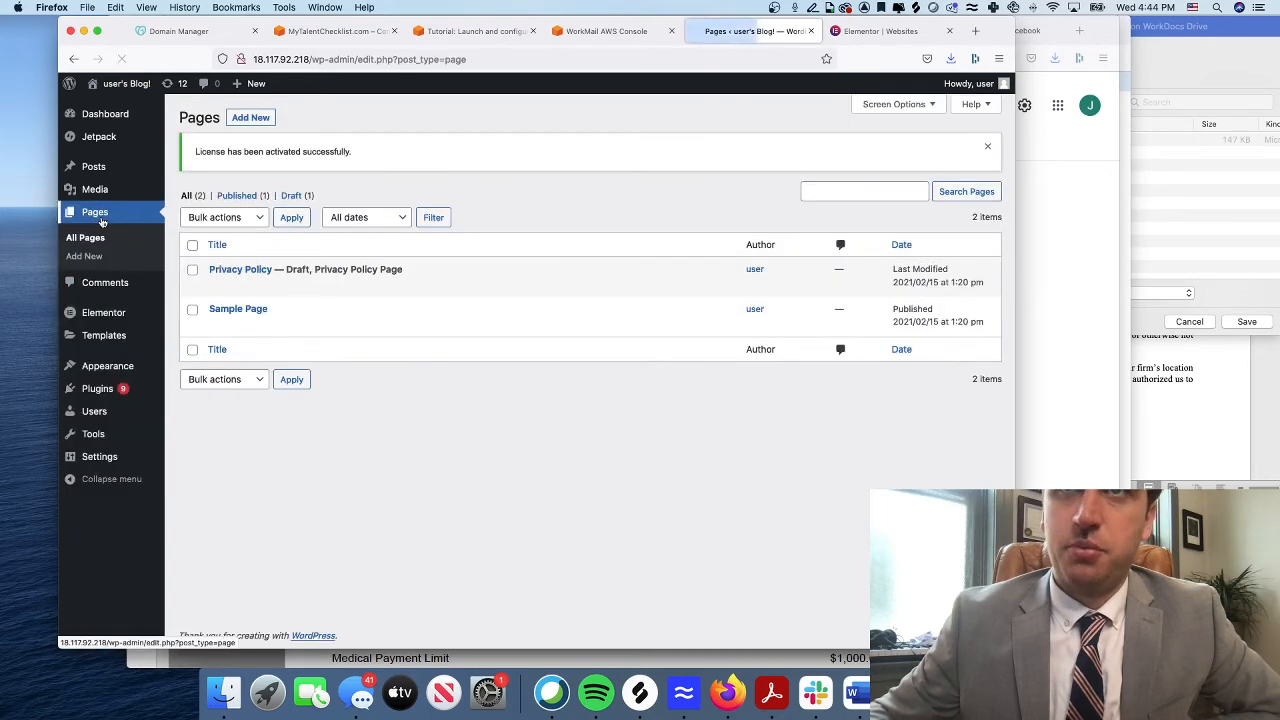
left_click(250, 117)
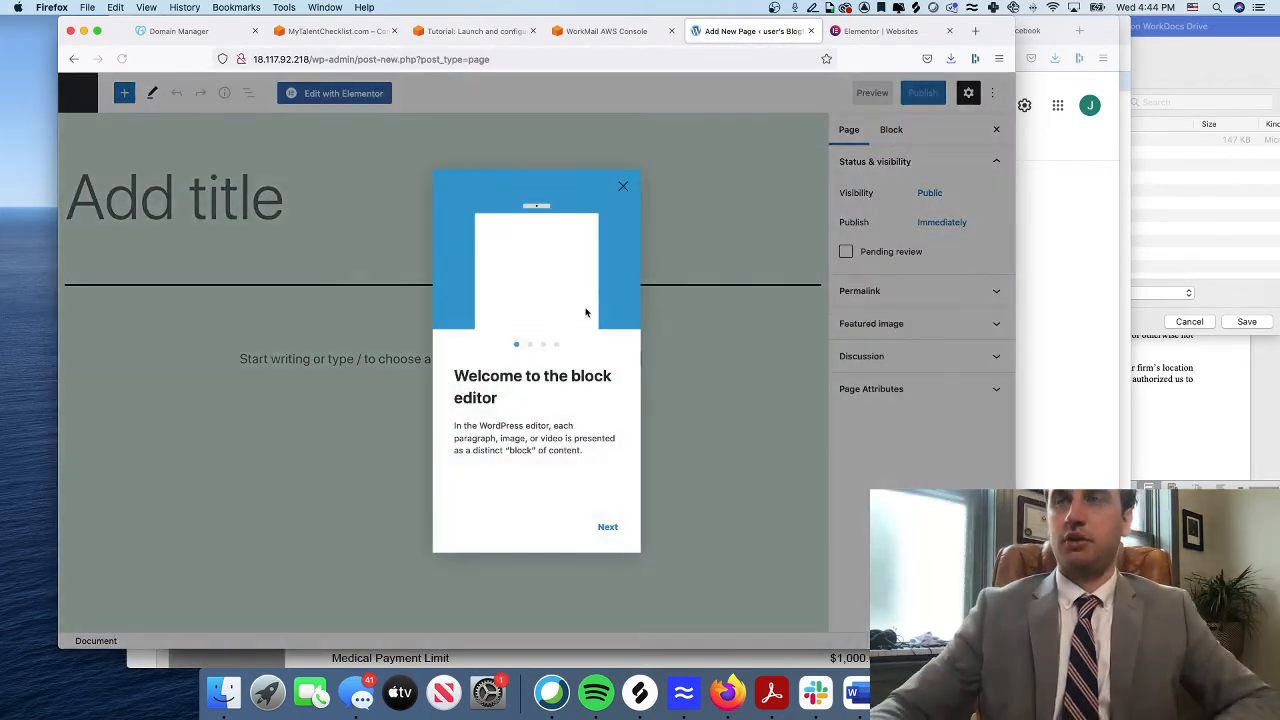
left_click(285, 190)
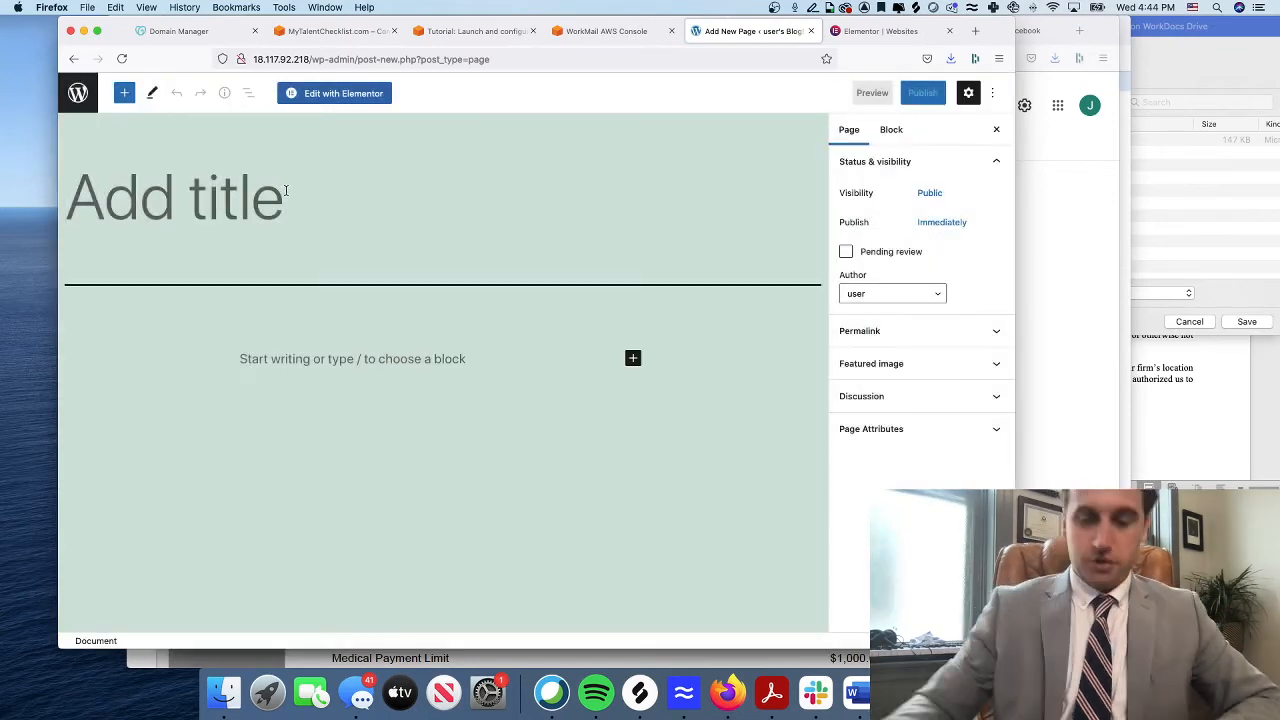
type("Home")
key("super+a")
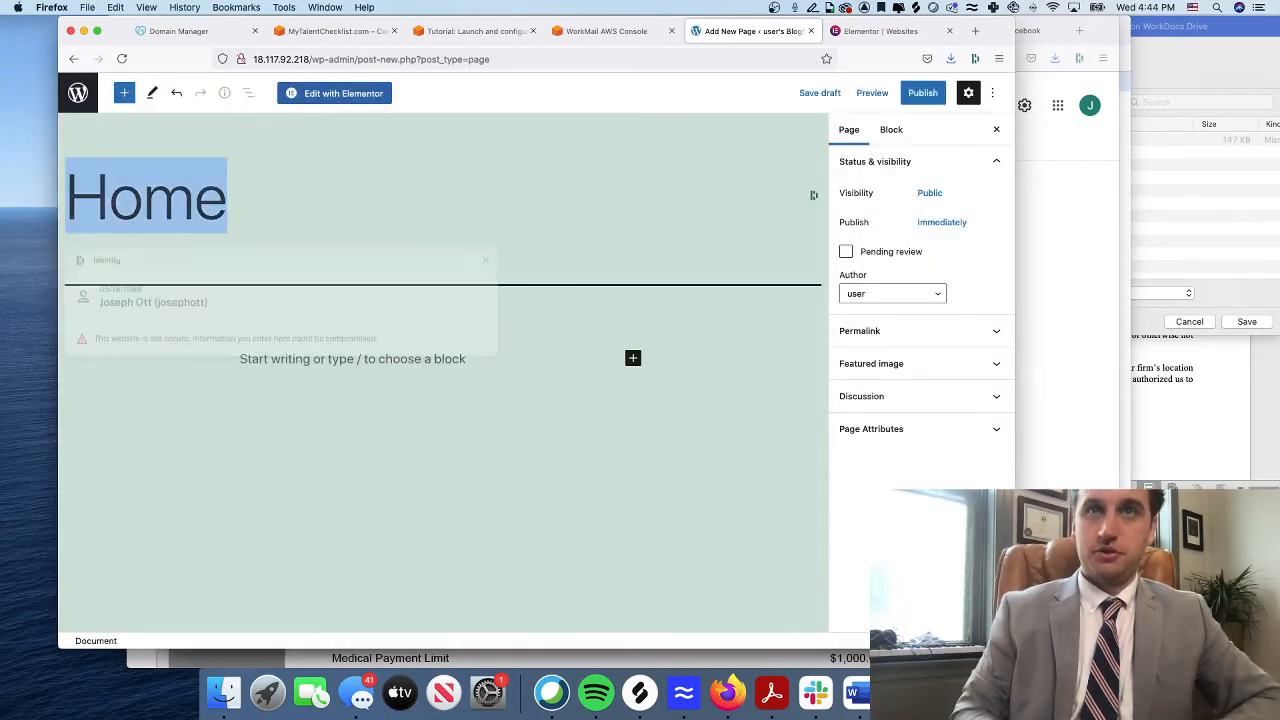
type("Mytal")
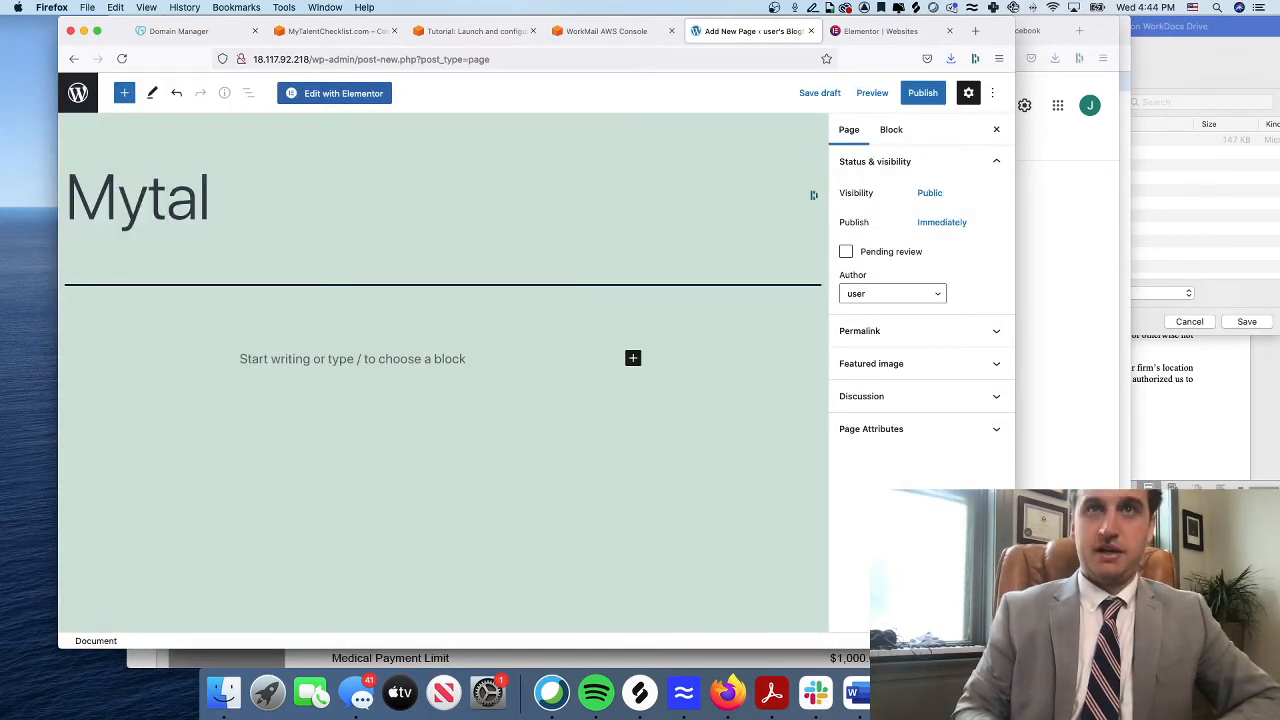
type("entcheck")
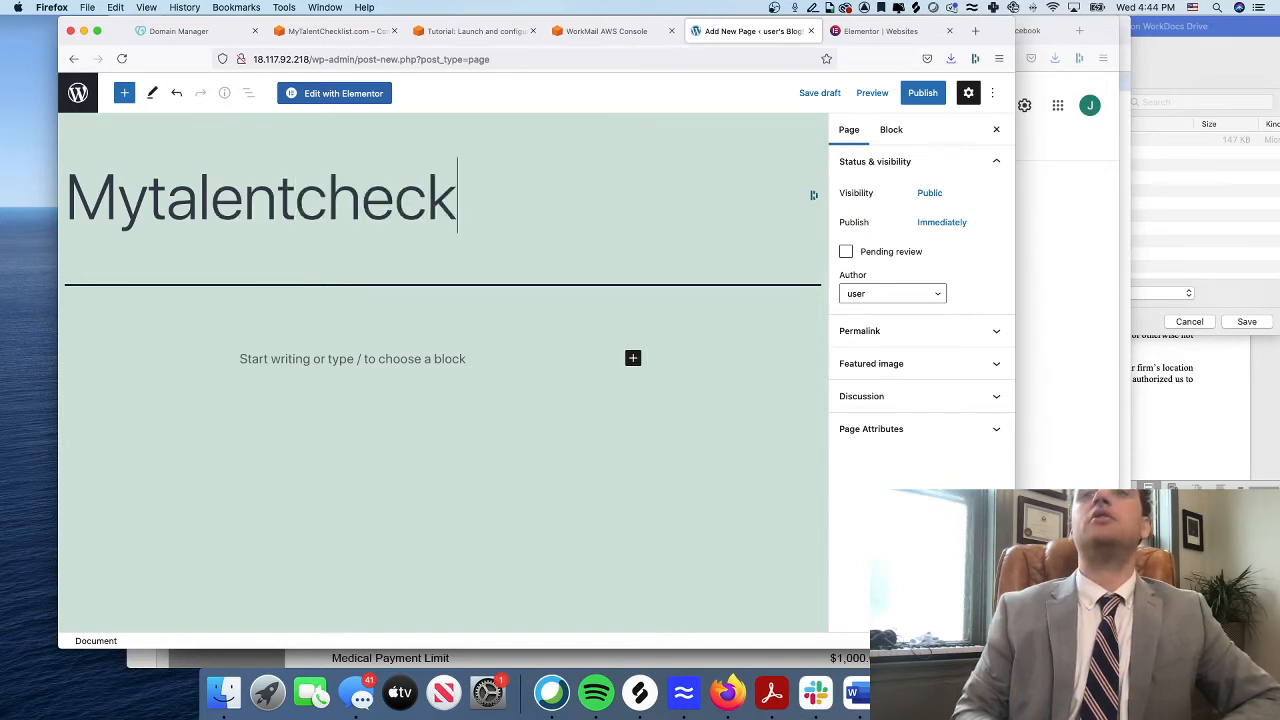
key("super+a")
type("Home")
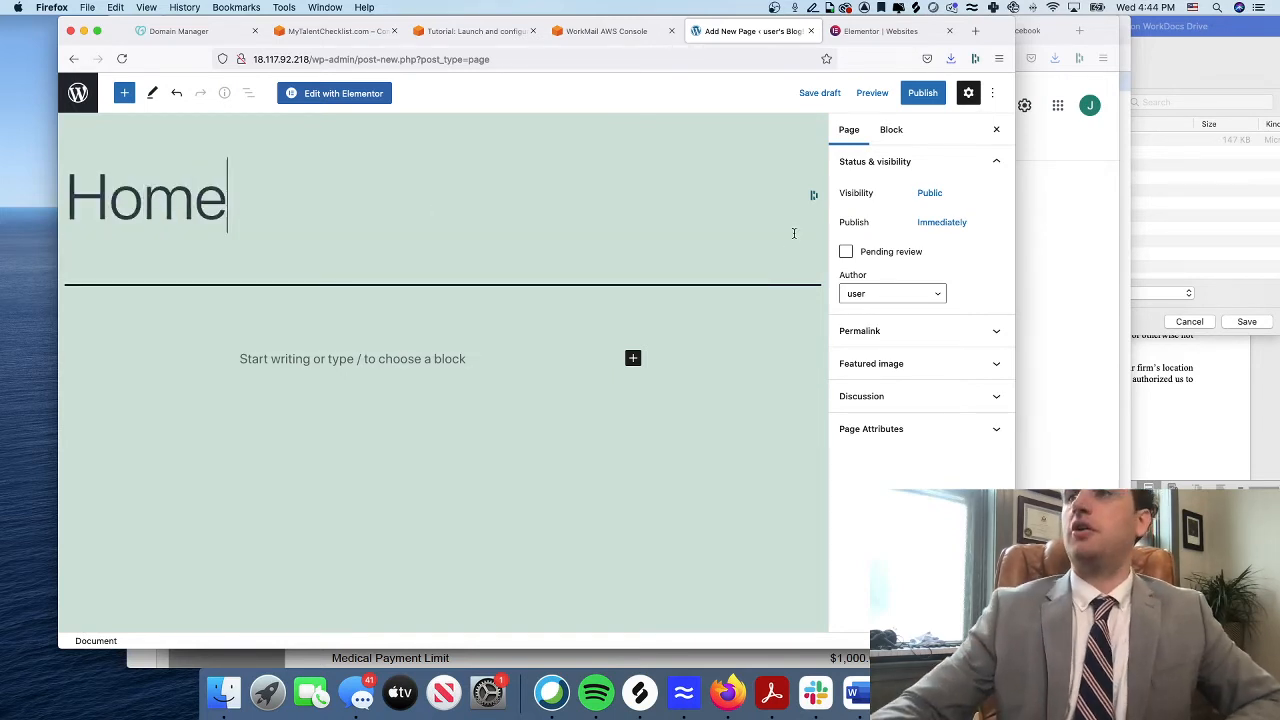
Reassign the page's author to the other account
left_click(920, 294)
left_click(905, 285)
left_click(903, 294)
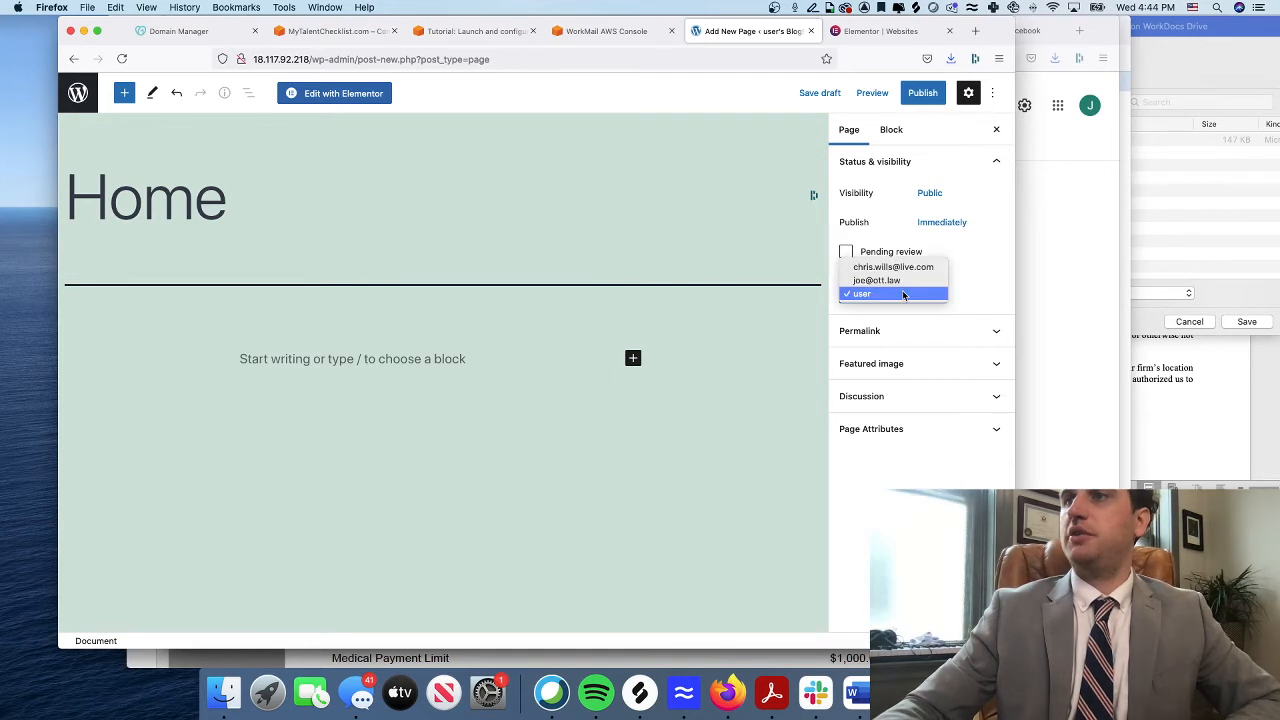
left_click(905, 276)
Give the page an Elementor template and bring up the pre-publish panel
left_click(905, 331)
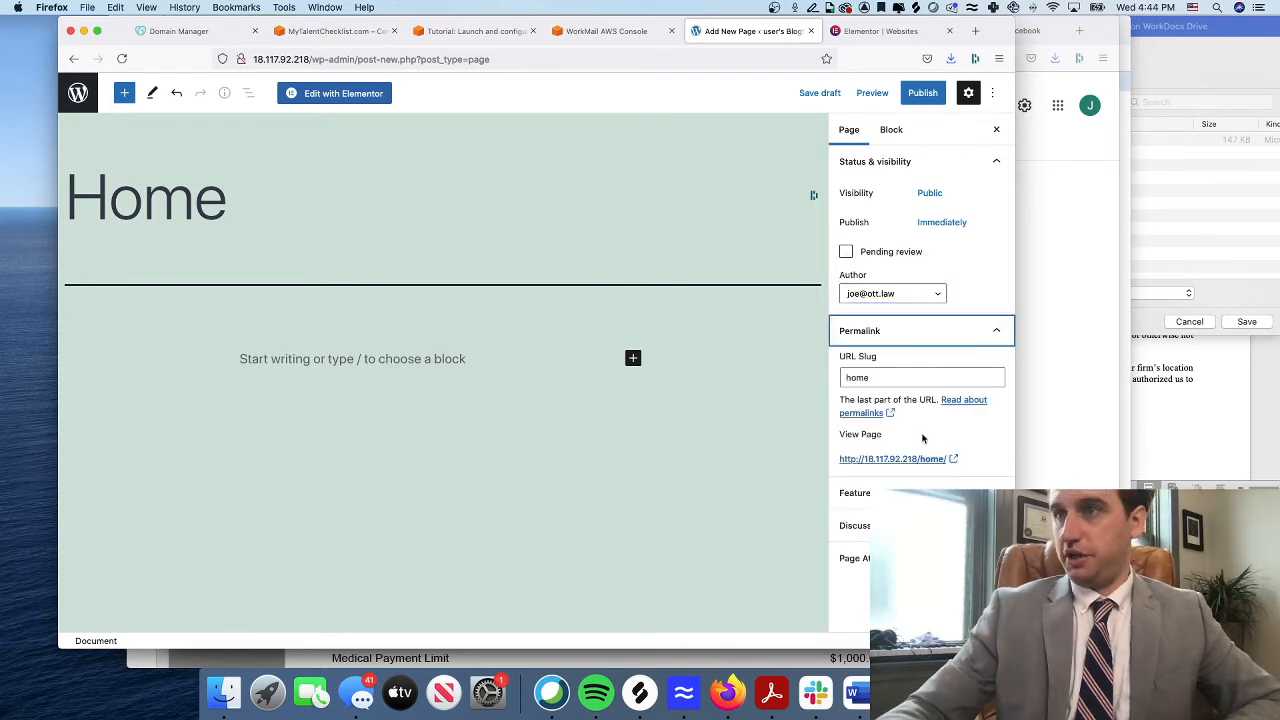
left_click(905, 494)
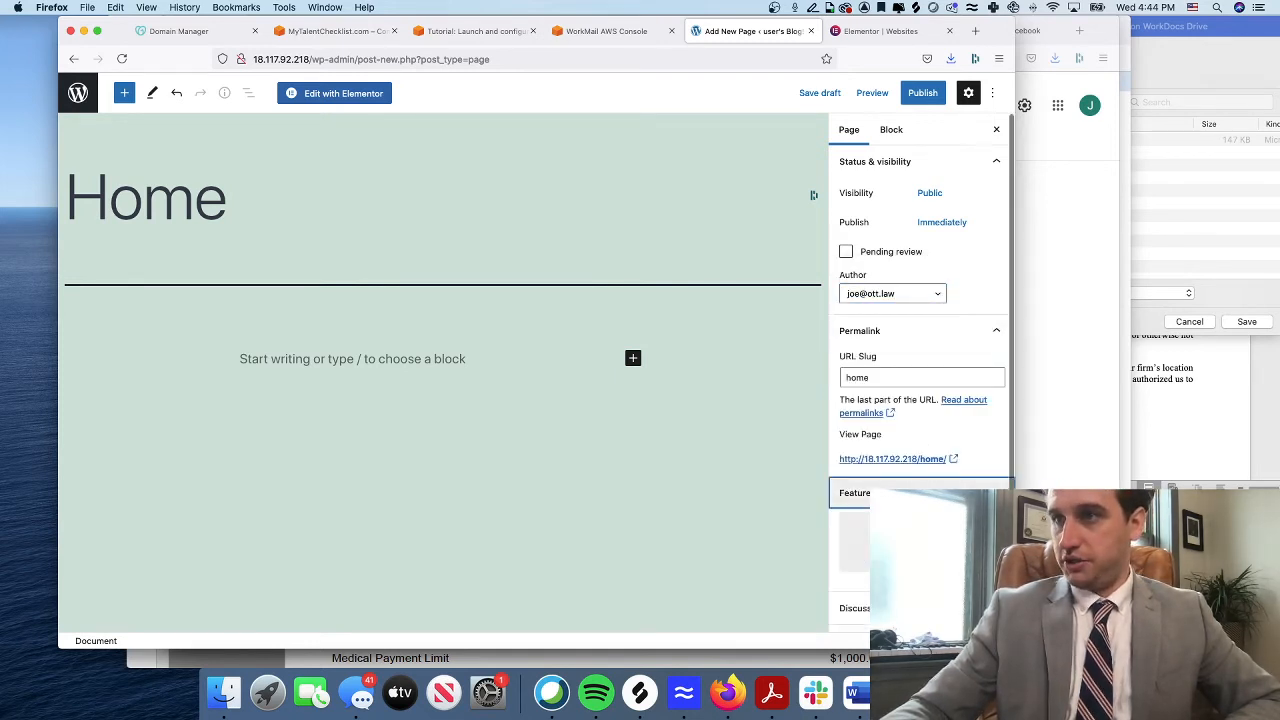
left_click(905, 494)
left_click(905, 558)
scroll(920, 463, "down", 1)
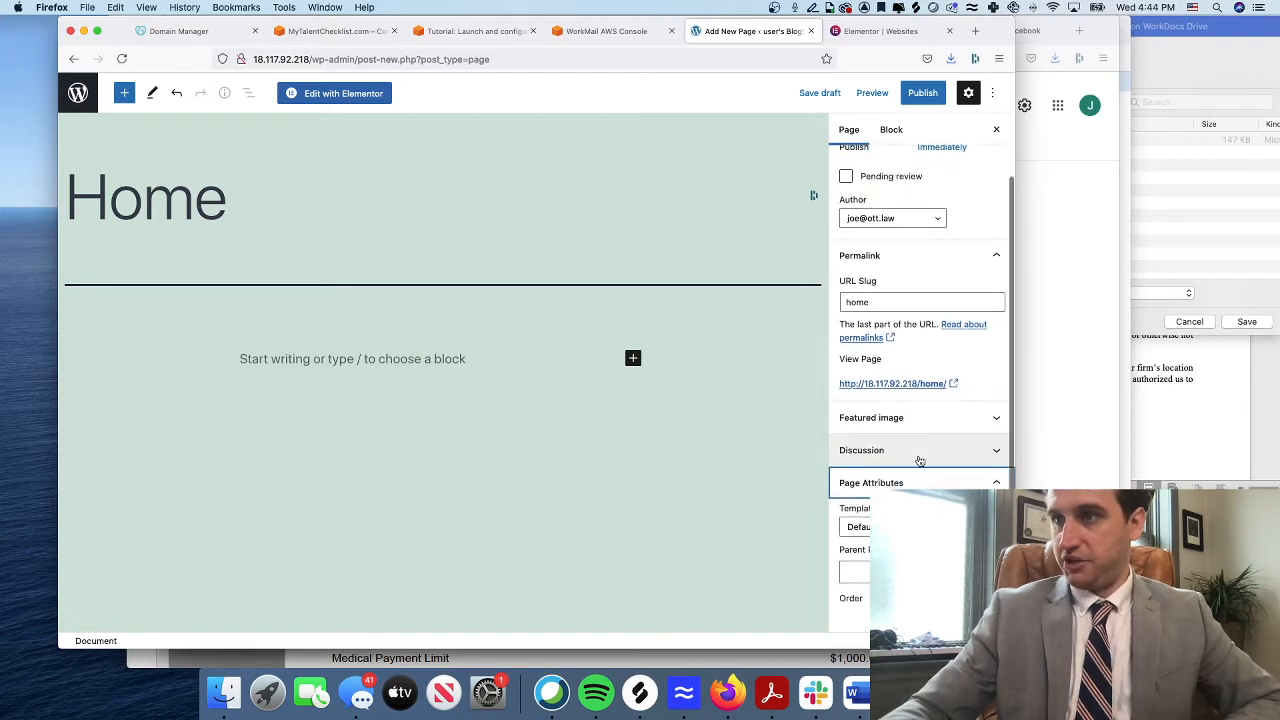
scroll(920, 463, "up", 1)
left_click(900, 535)
left_click(900, 561)
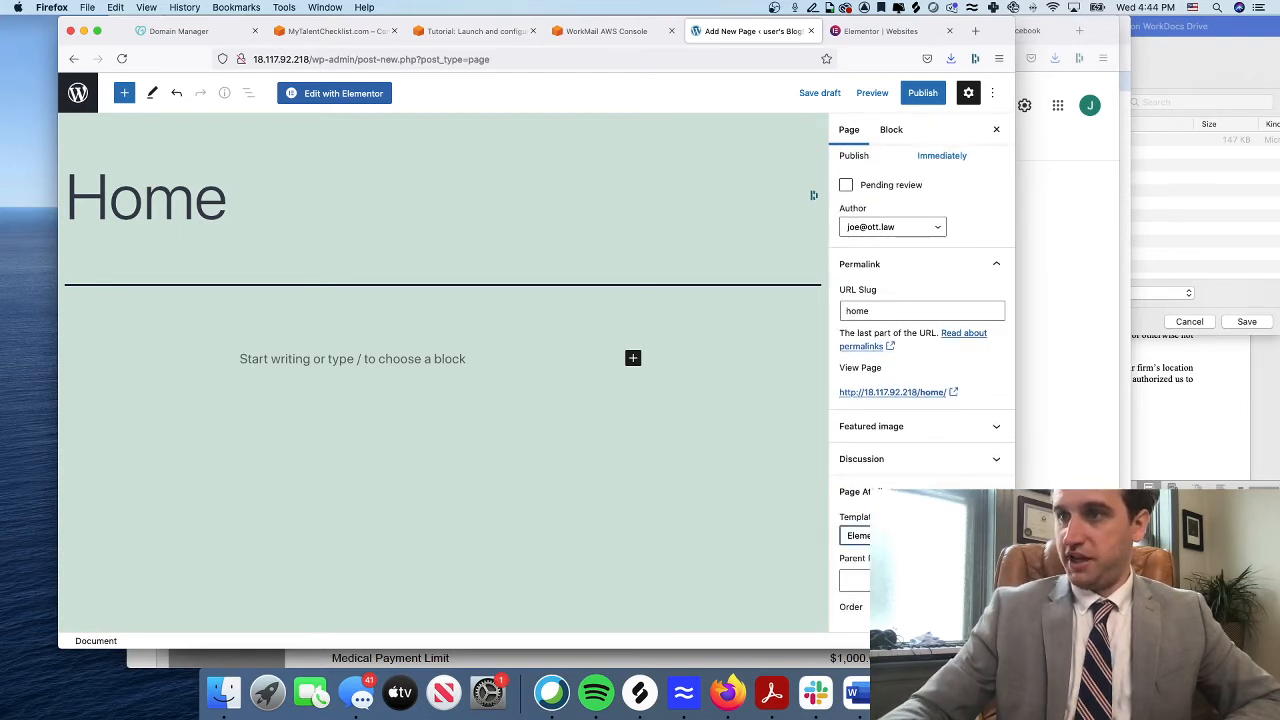
left_click(900, 535)
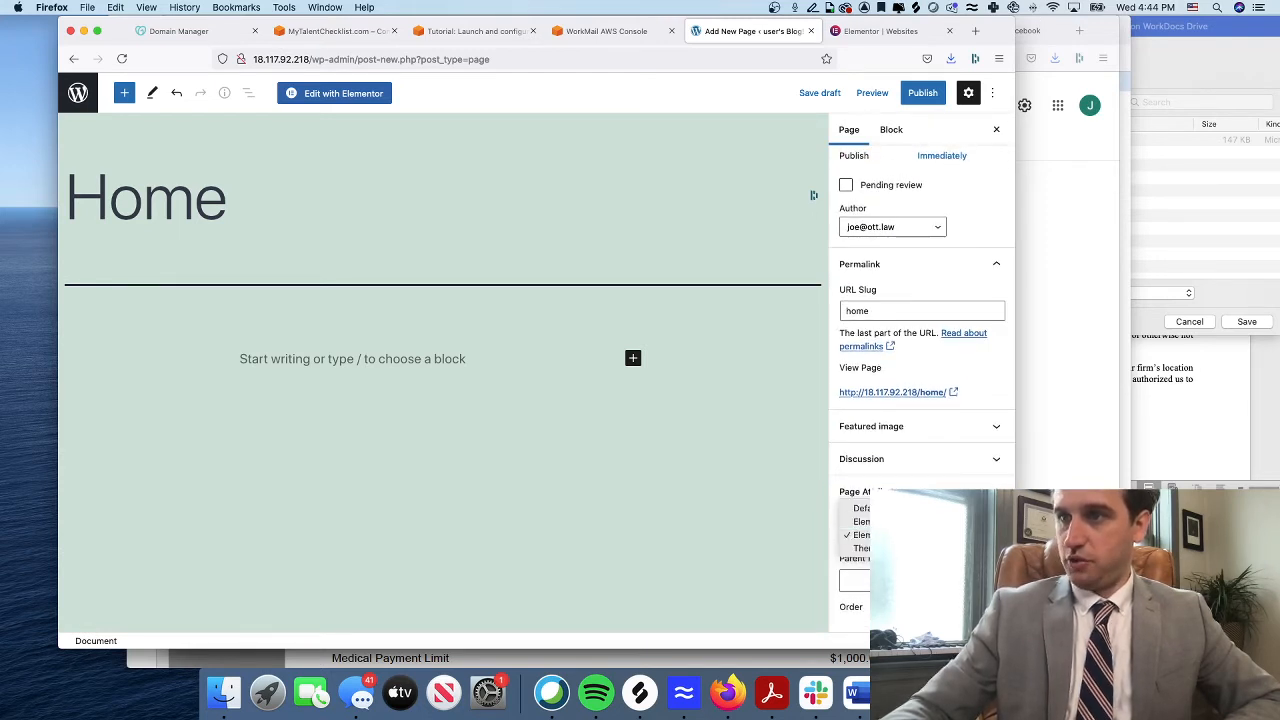
left_click(900, 522)
left_click(900, 580)
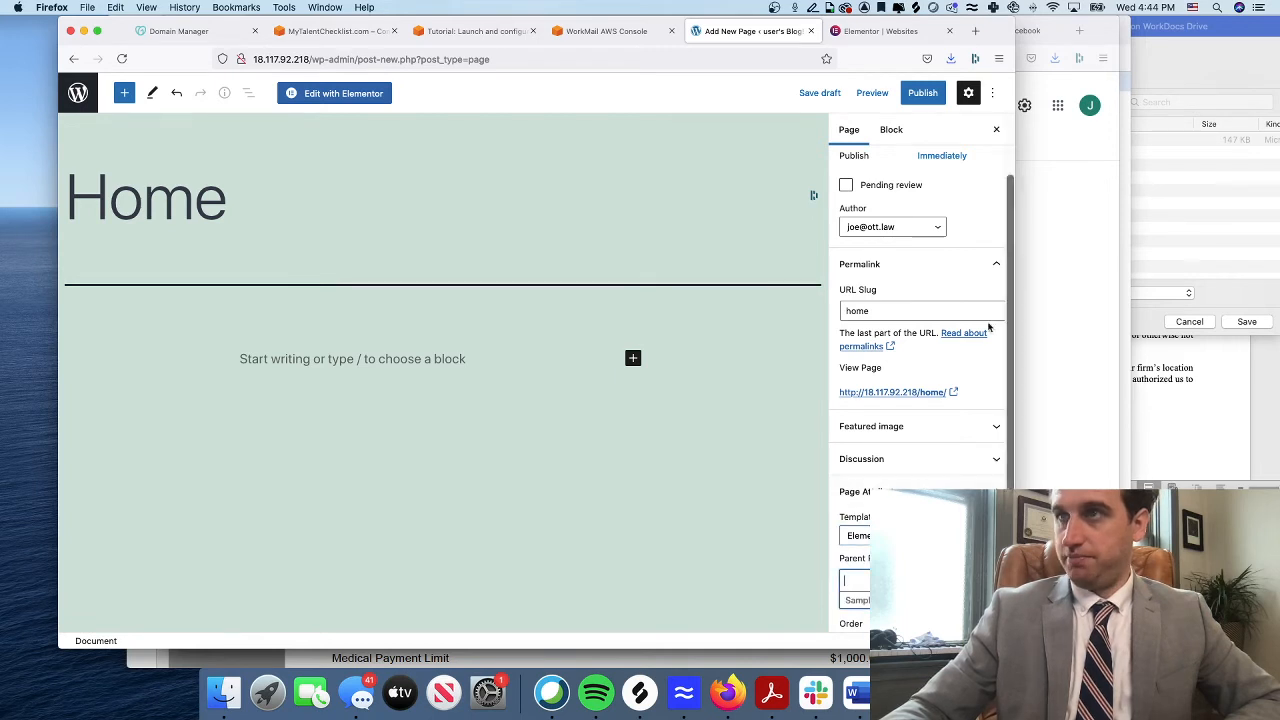
left_click(951, 248)
left_click(924, 95)
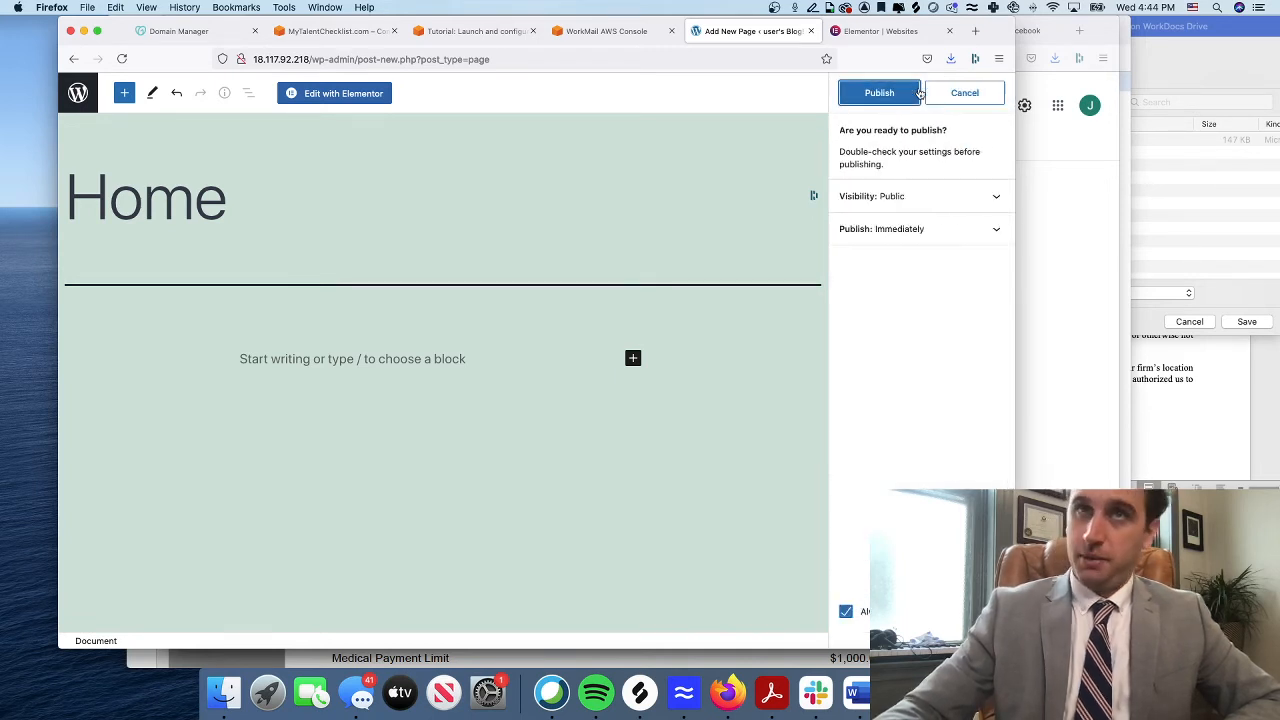
Publish the Home page at /home/ and open its empty canvas in Elementor
left_click(878, 93)
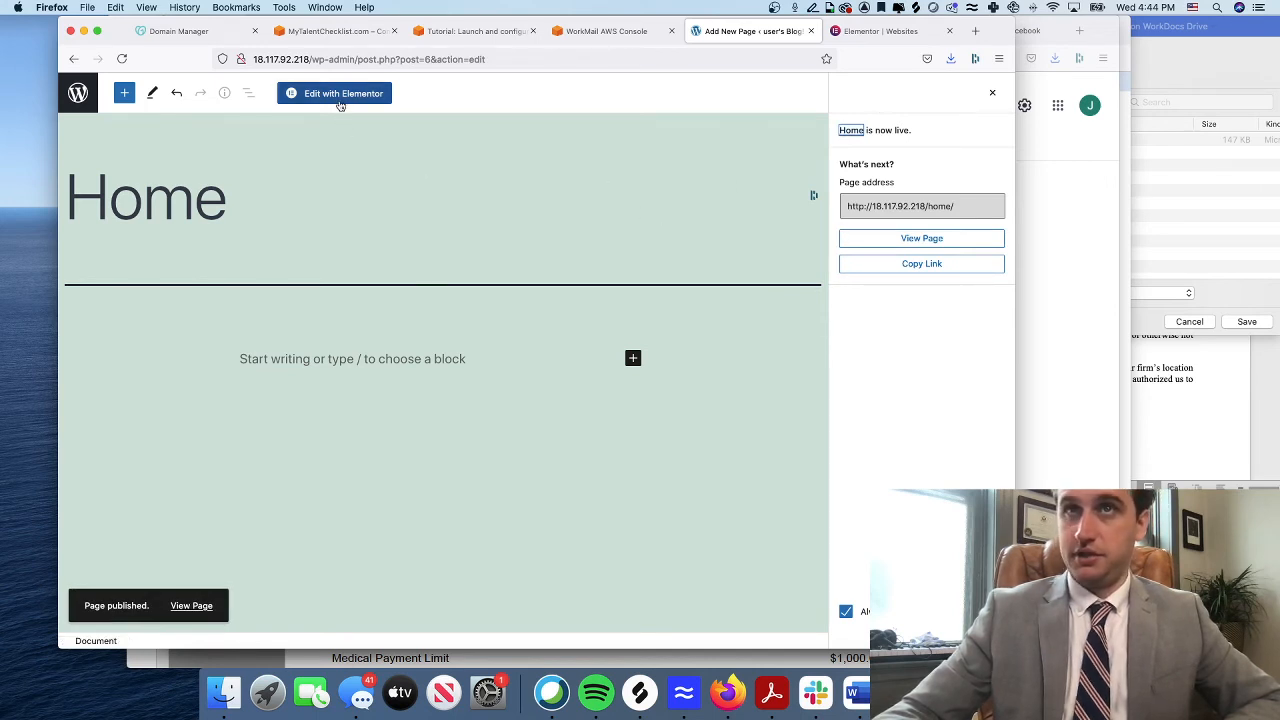
left_click(380, 94)
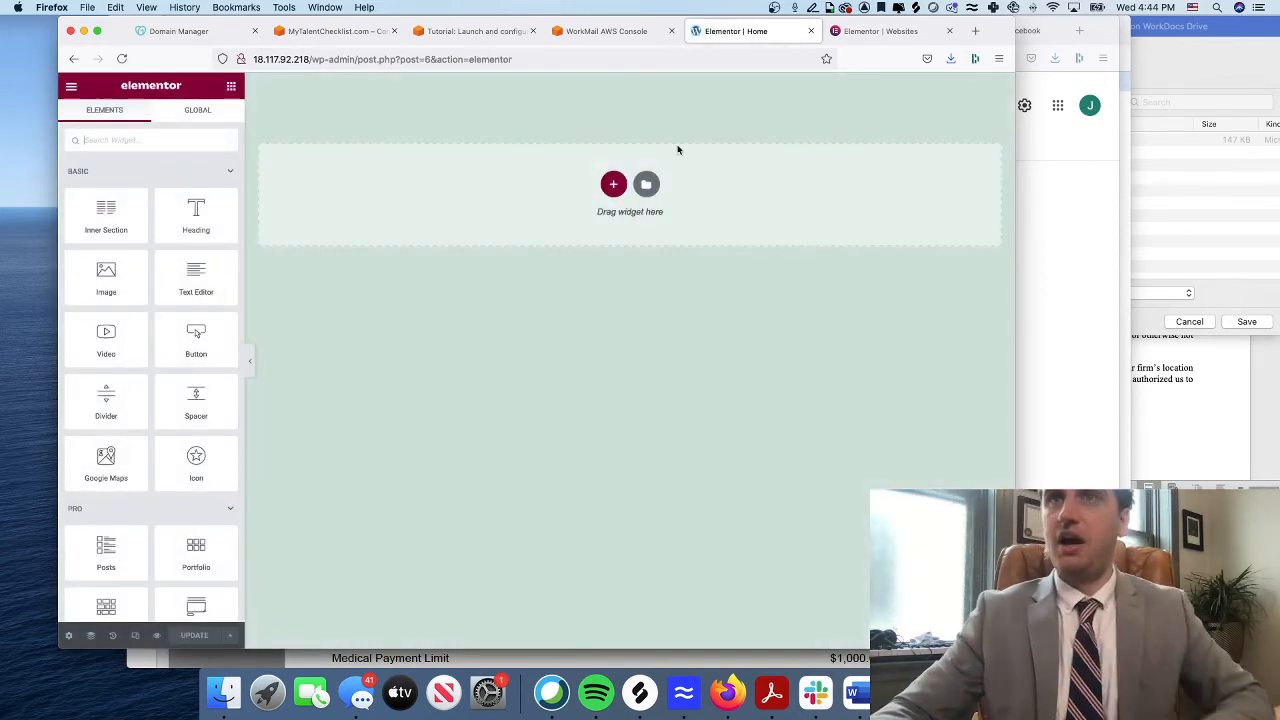
Add a single-column section and open the template library's page designs
left_click(614, 189)
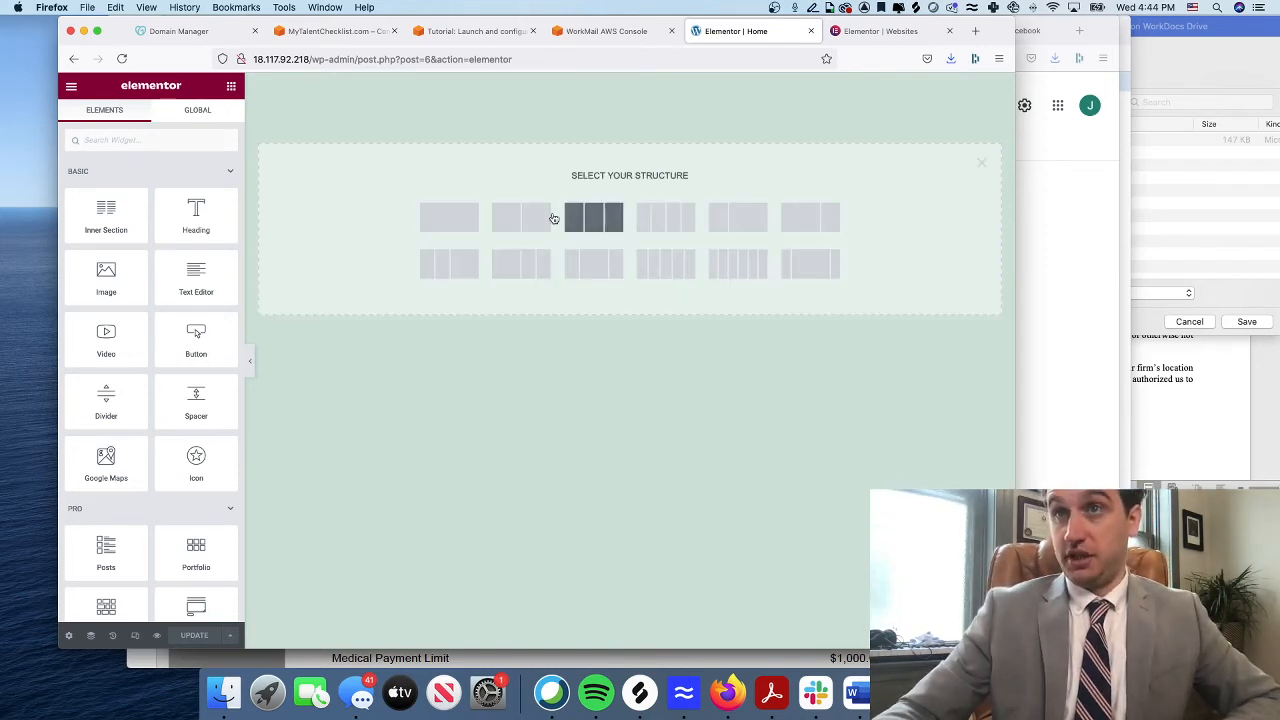
left_click(449, 217)
left_click(645, 212)
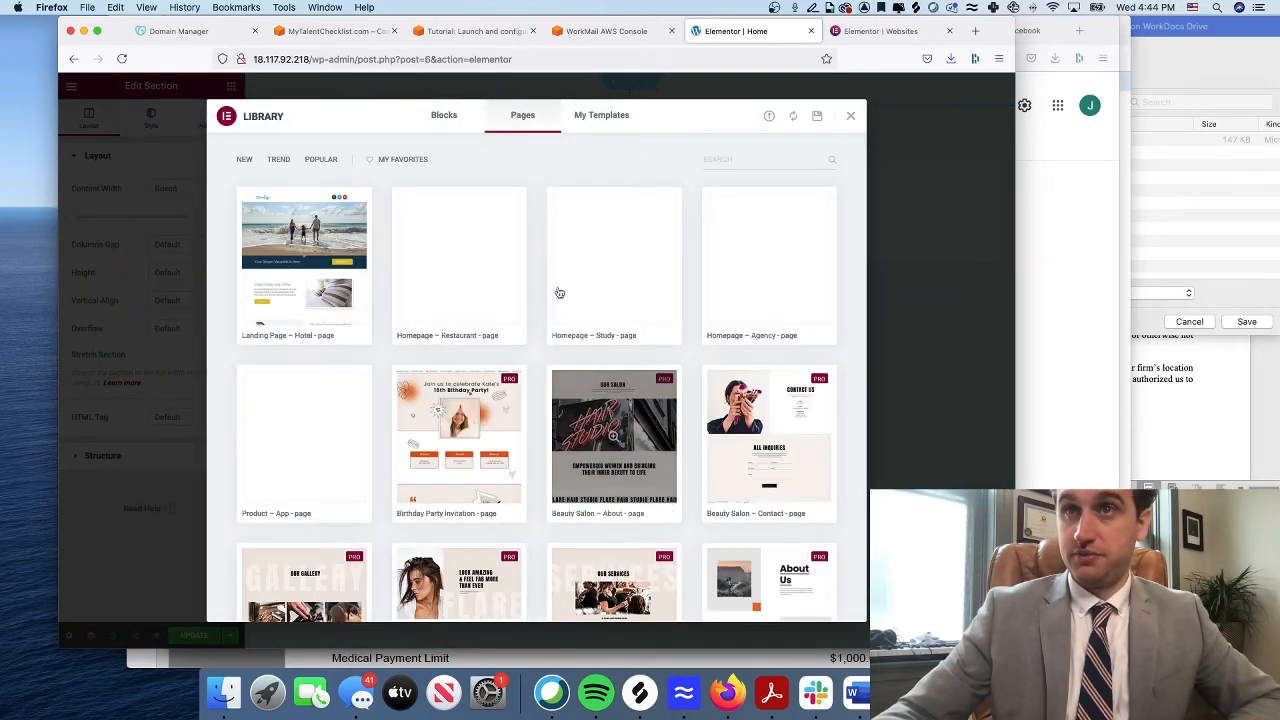
left_click(326, 271)
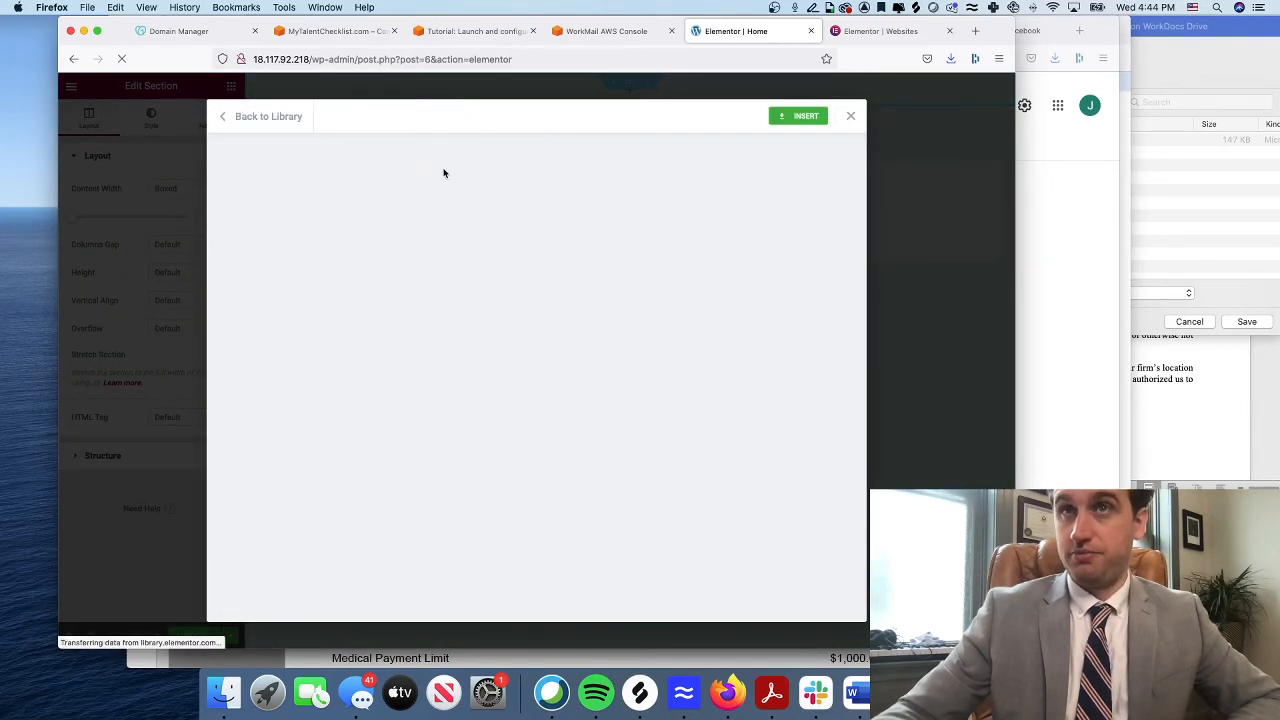
left_click(244, 120)
Scroll the Pages list to the Gym templates such as Gym – Pricing
scroll(620, 373, "down", 5)
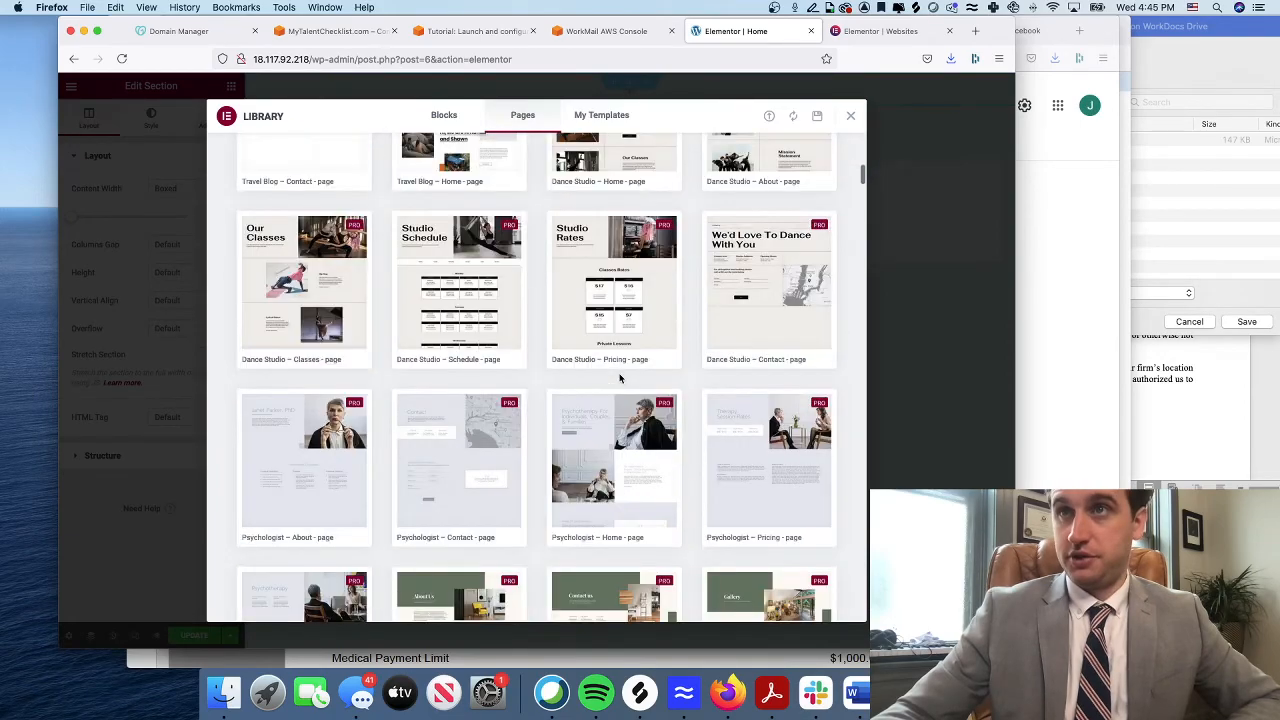
scroll(620, 378, "down", 15)
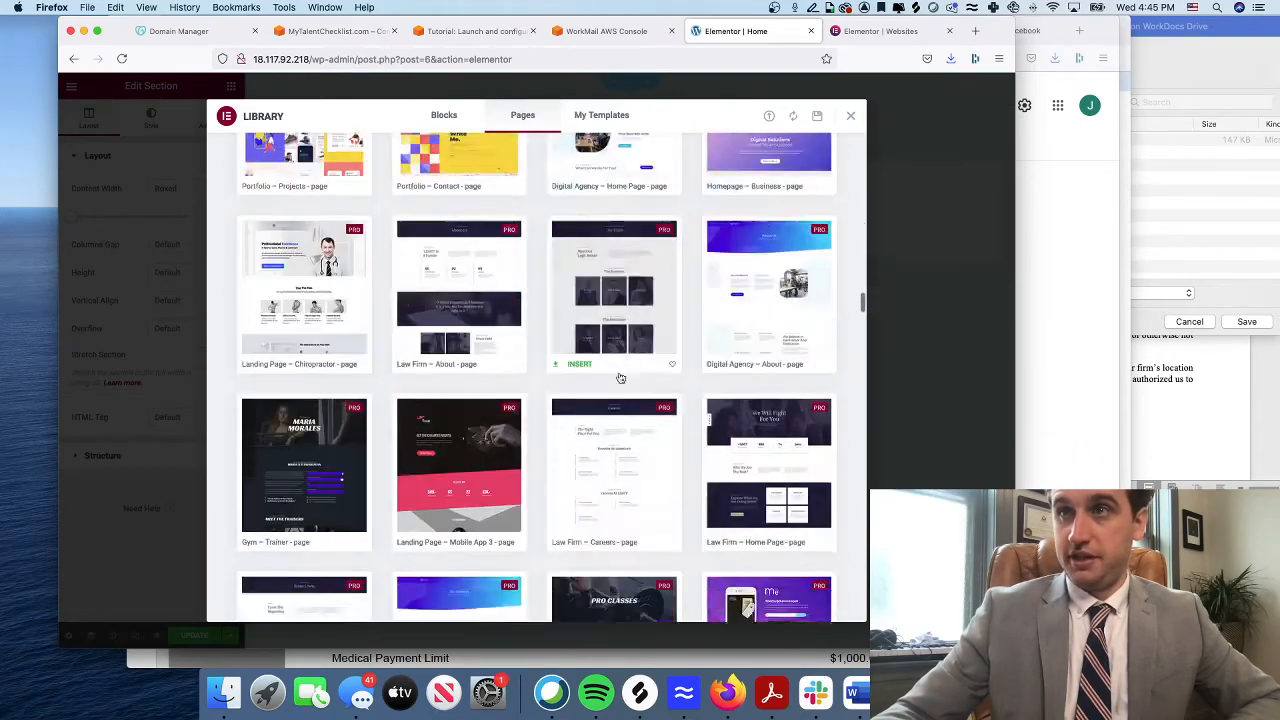
scroll(620, 378, "down", 5)
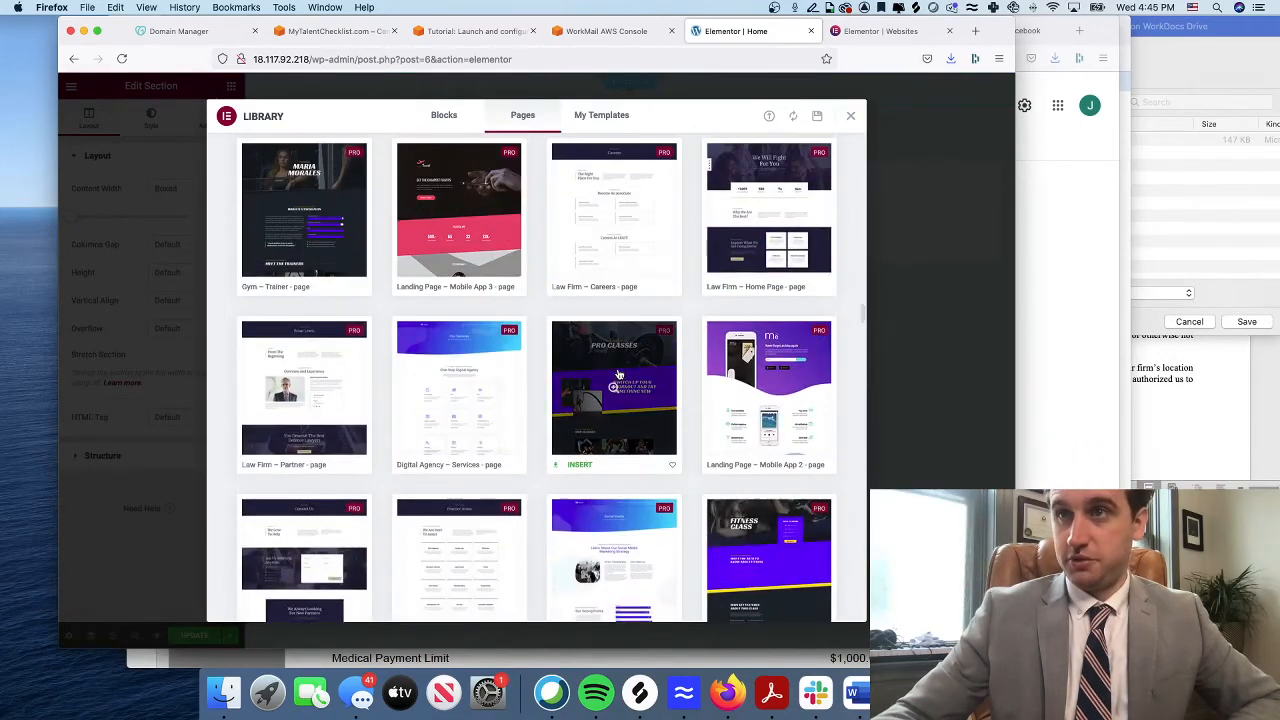
scroll(619, 374, "down", 3)
scroll(619, 378, "up", 3)
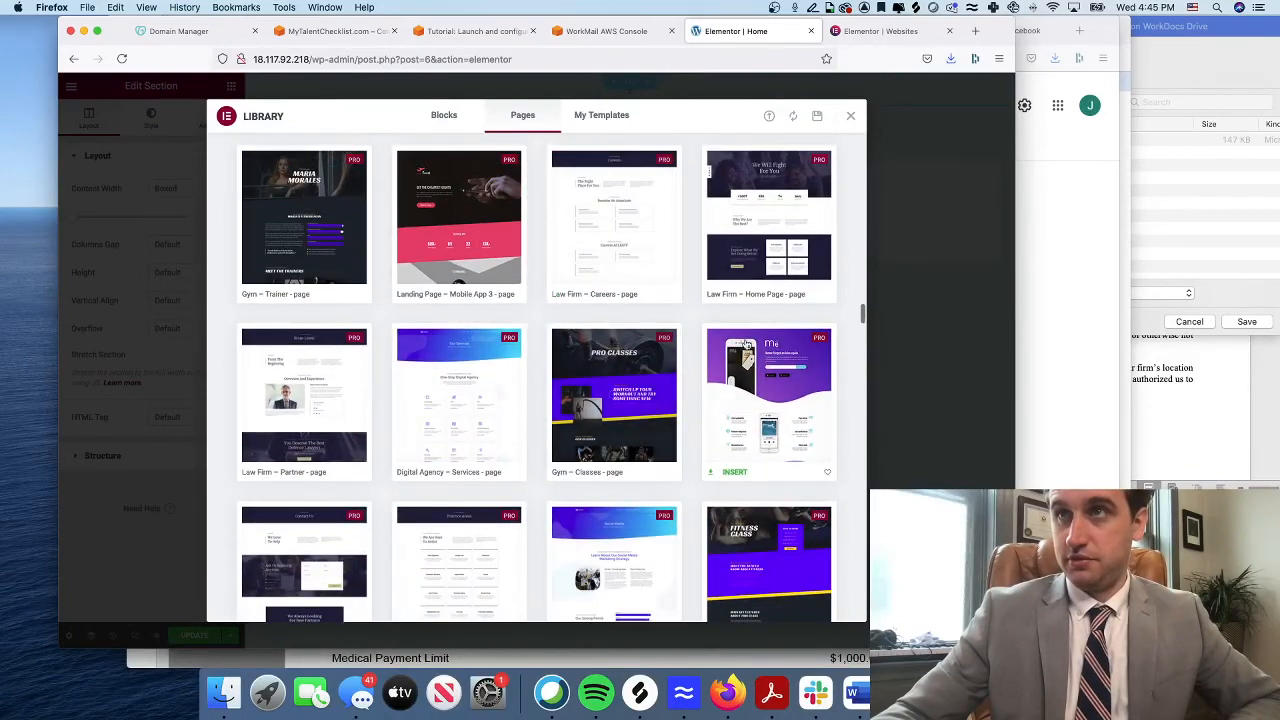
scroll(745, 343, "down", 3)
scroll(569, 357, "down", 4)
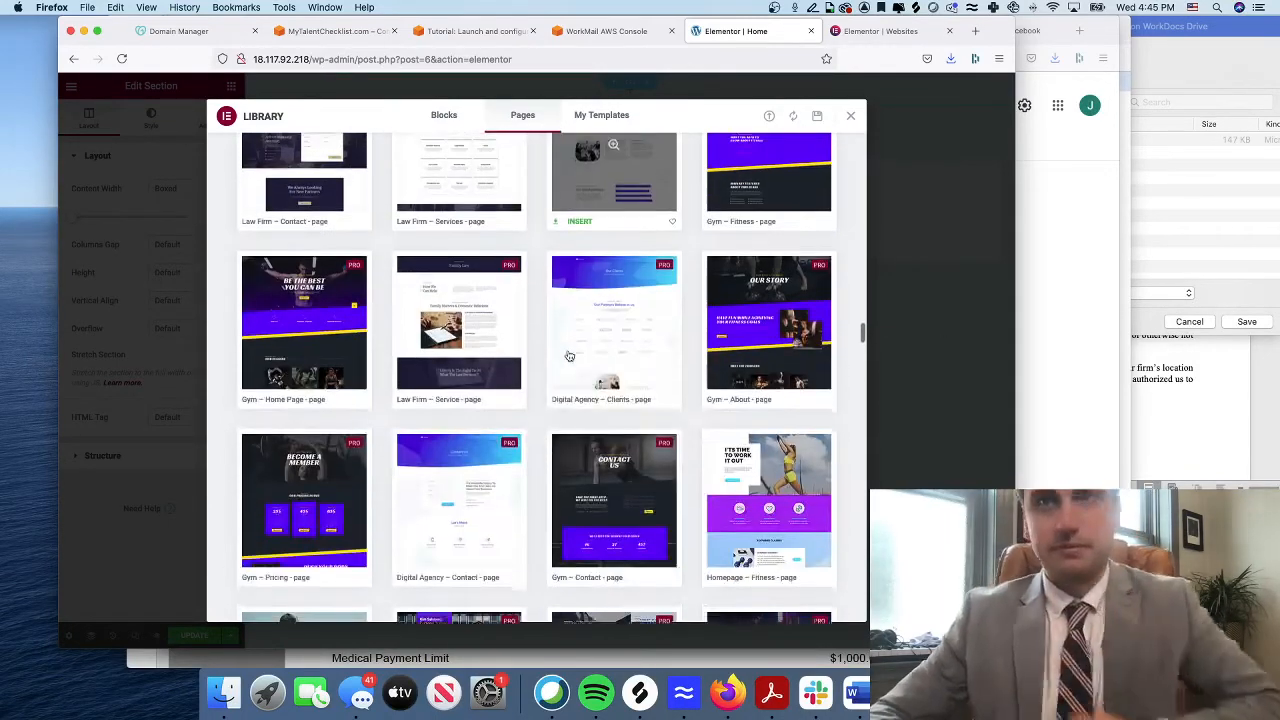
scroll(569, 357, "down", 6)
scroll(569, 357, "up", 3)
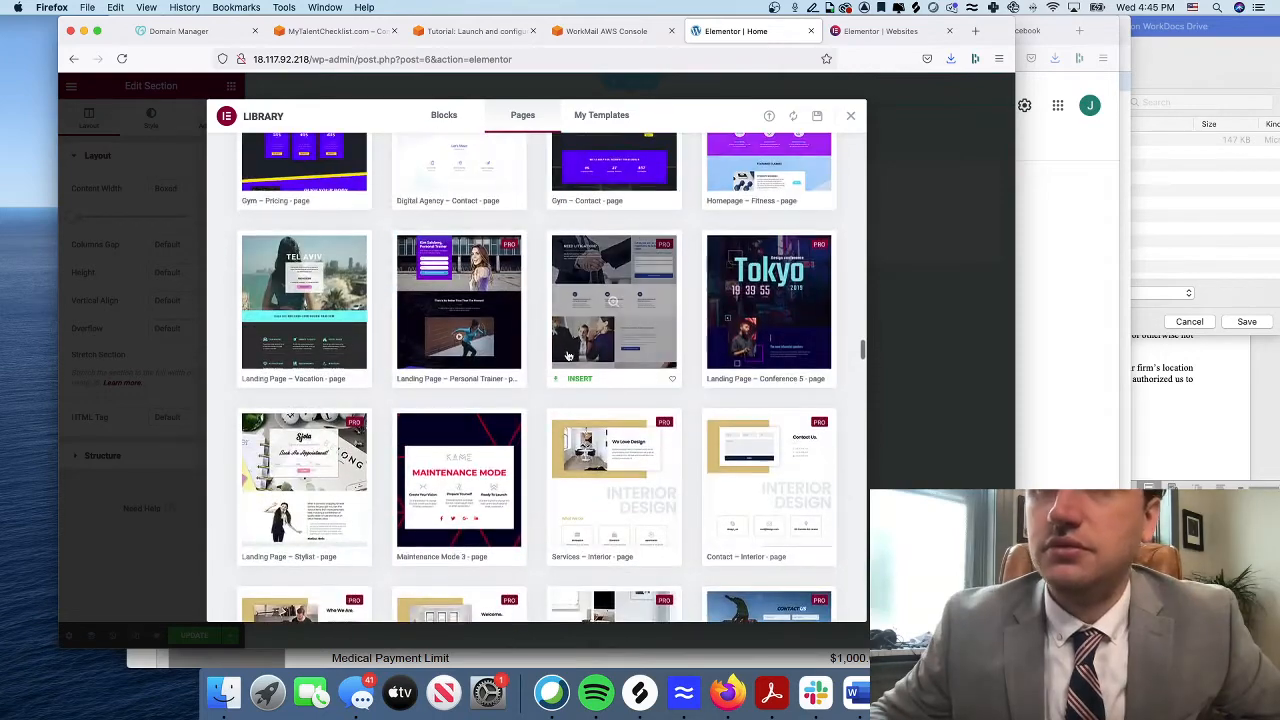
scroll(569, 357, "up", 3)
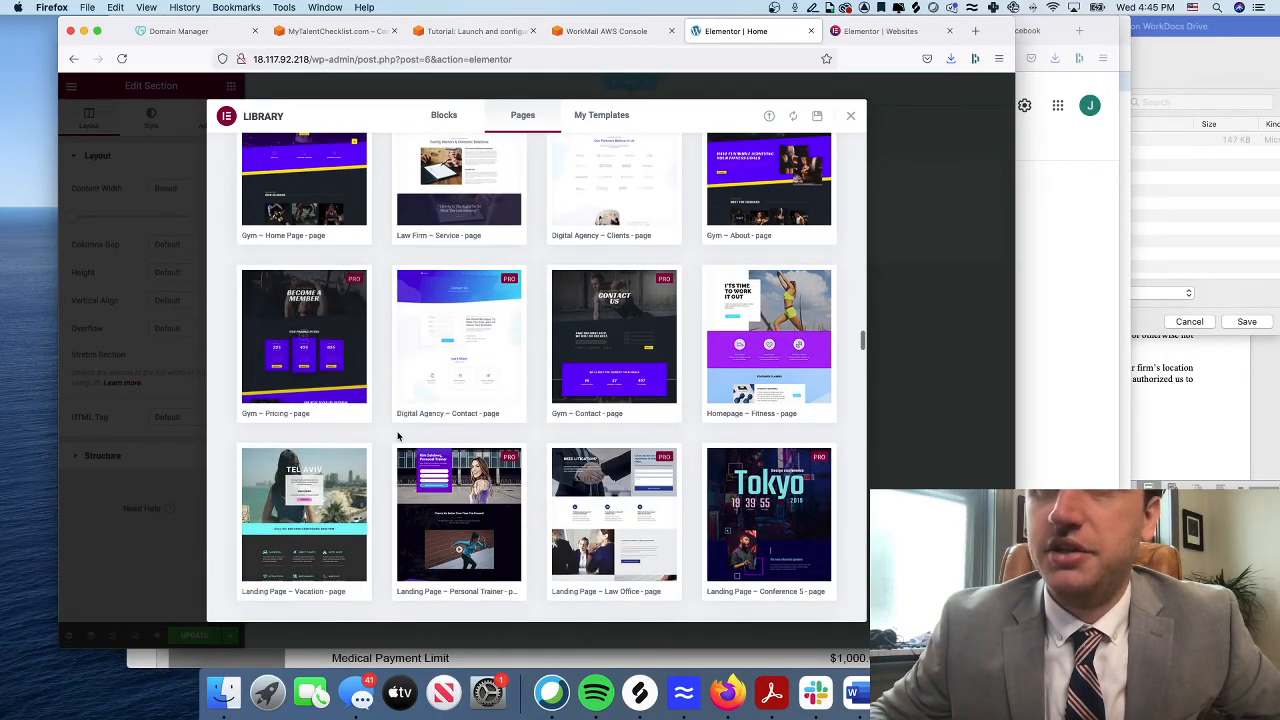
scroll(325, 329, "up", 3)
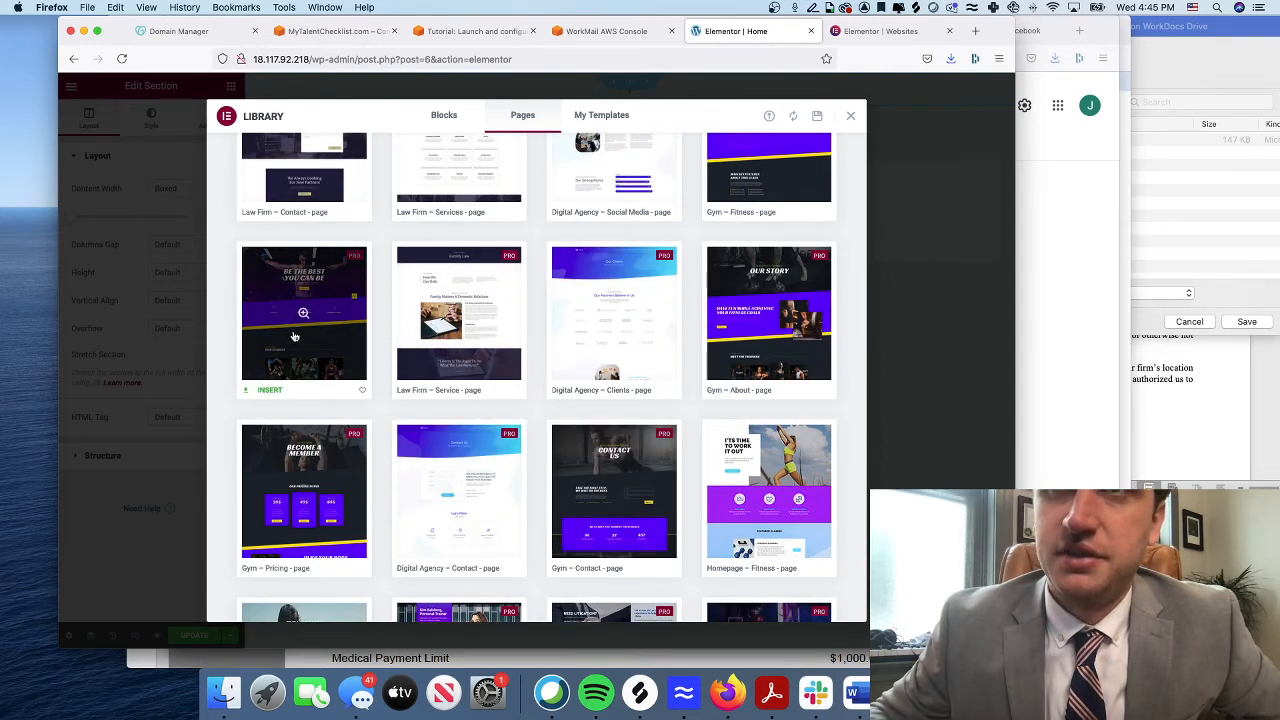
Insert the Gym – Home Page template with its BE THE BEST YOU CAN BE hero
left_click(270, 391)
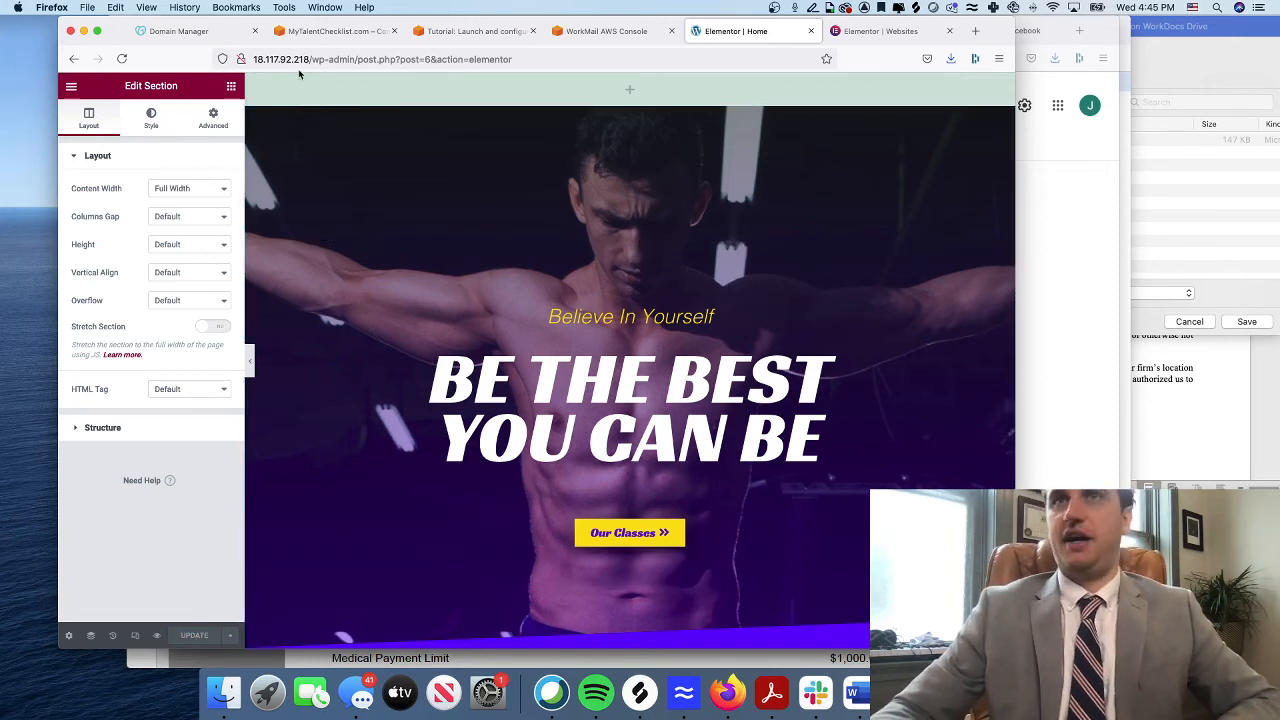
left_click_drag(311, 59, 247, 60)
key("super+c")
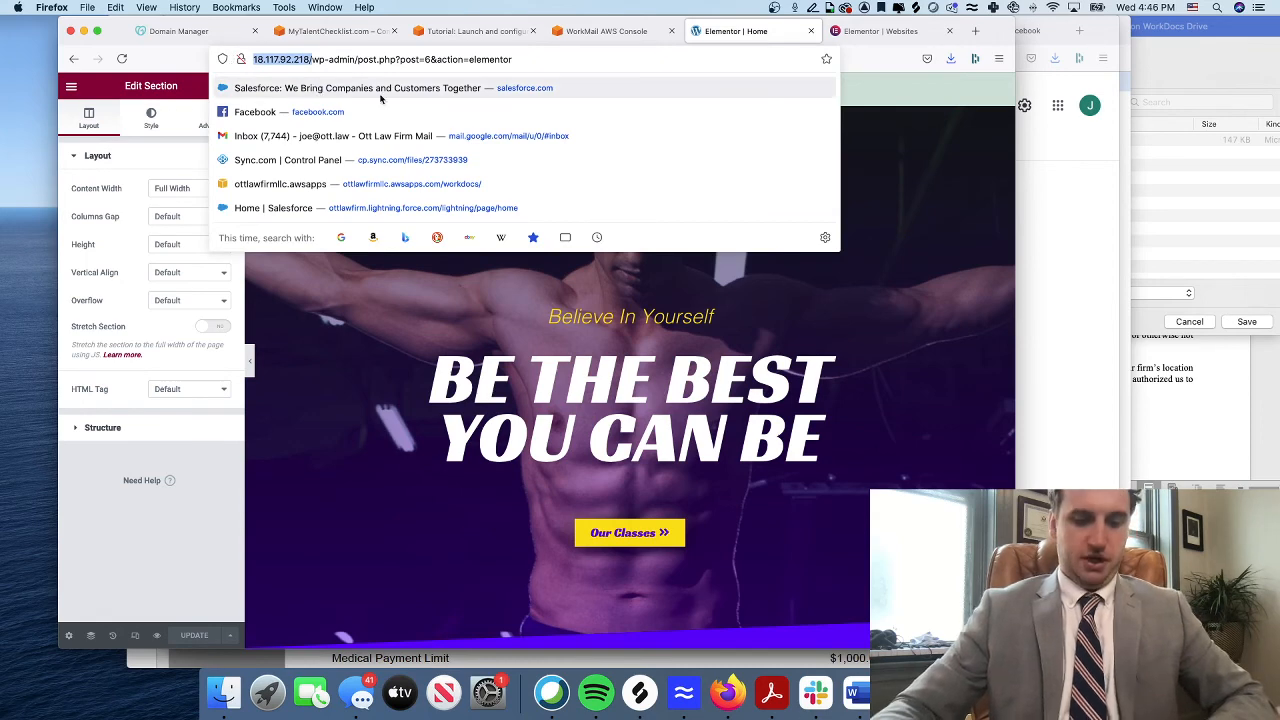
Load the site at 18.117.92.218 in a new tab and save the Home page edits
left_click(982, 33)
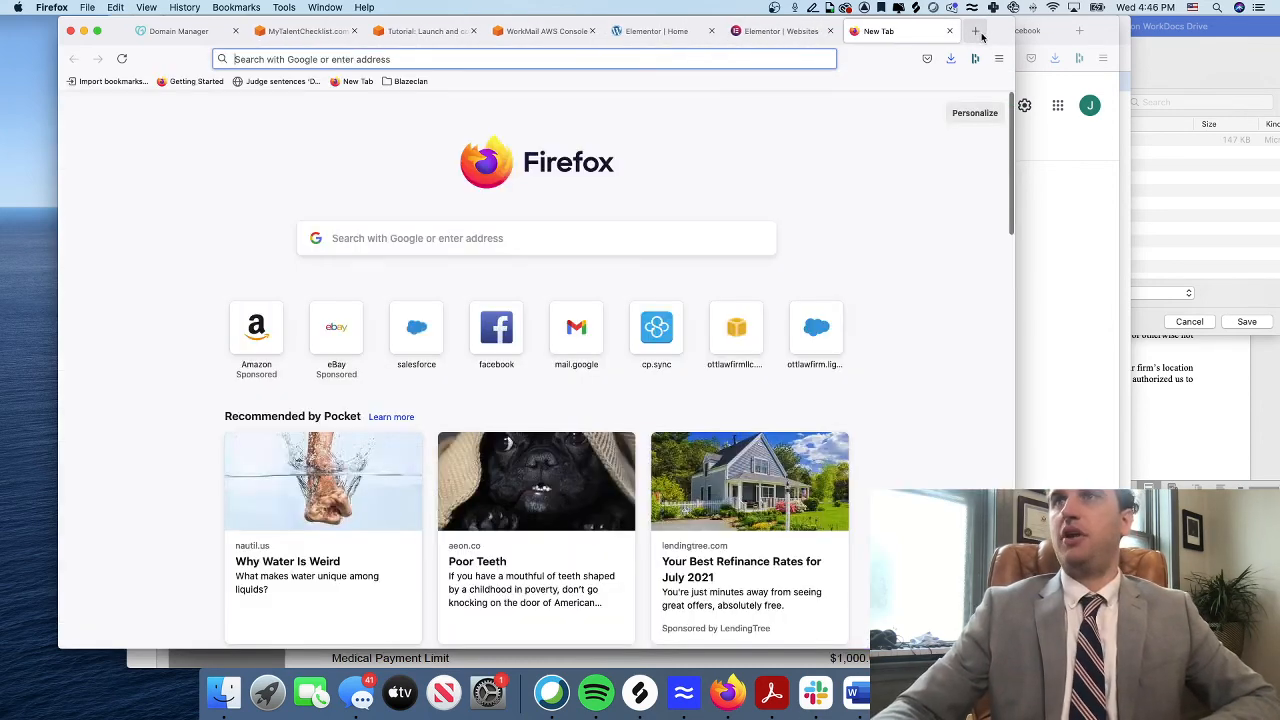
key("super+v")
key("Return")
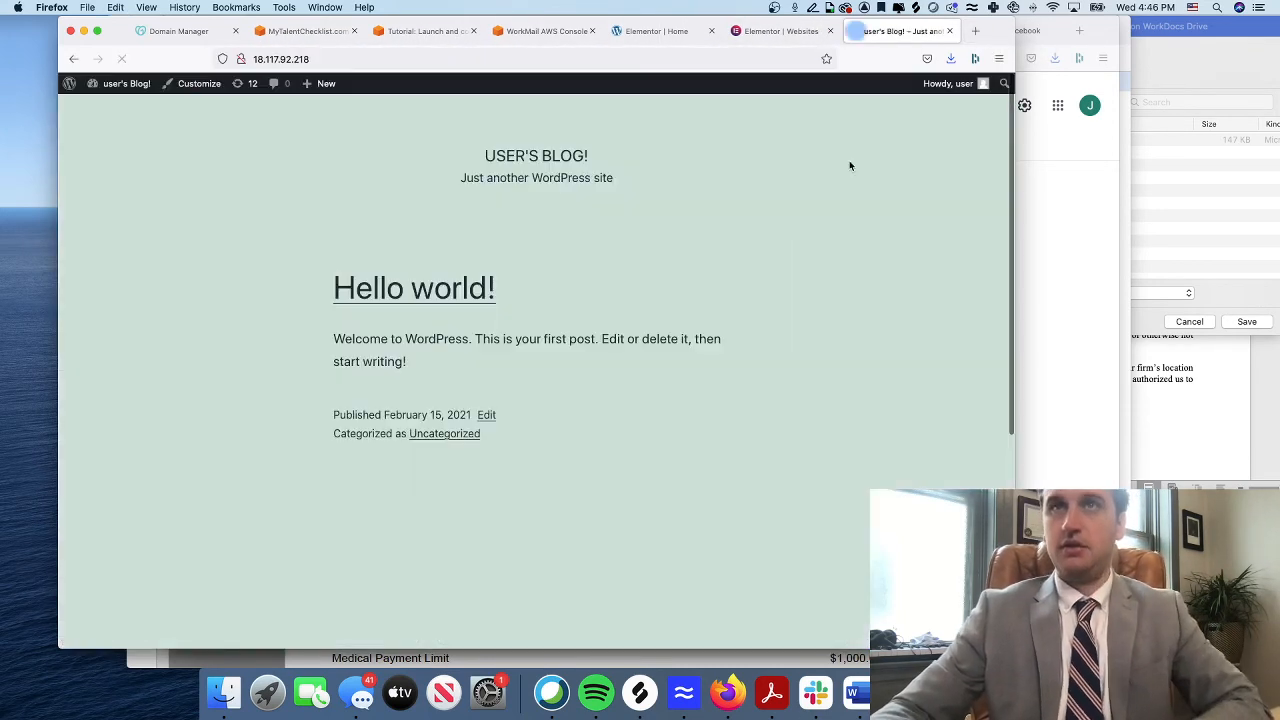
left_click(659, 32)
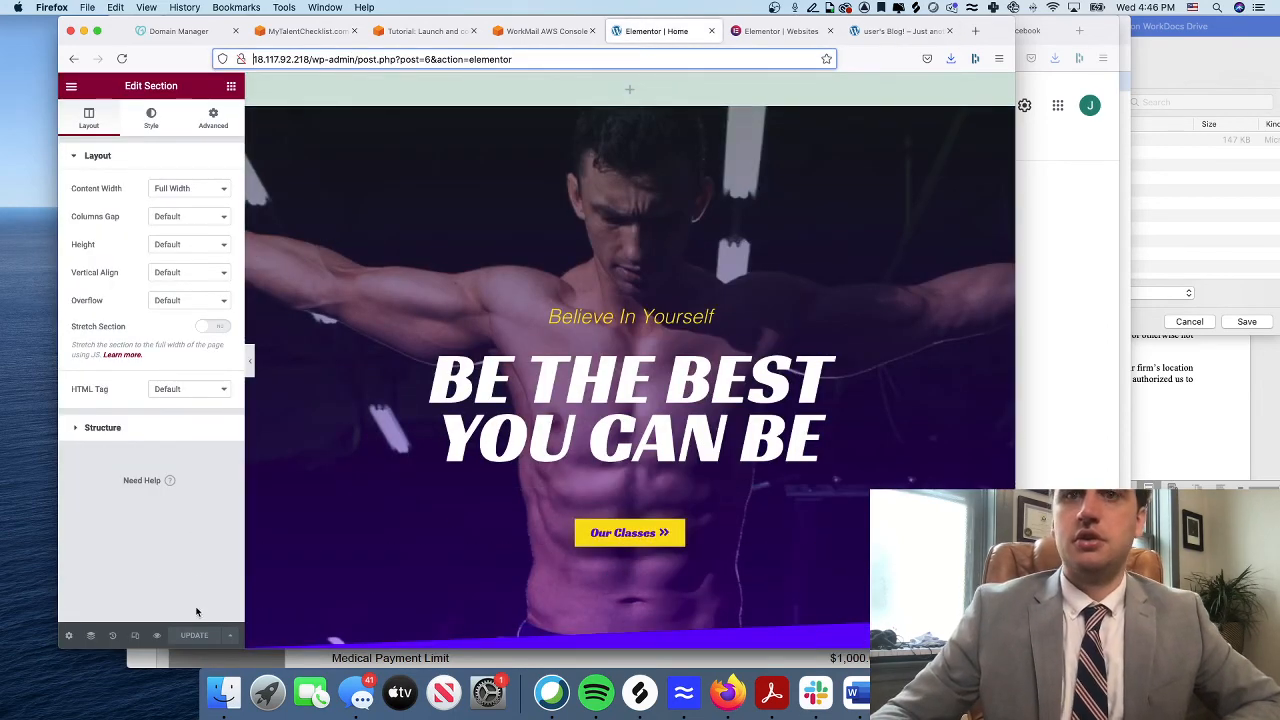
left_click(201, 637)
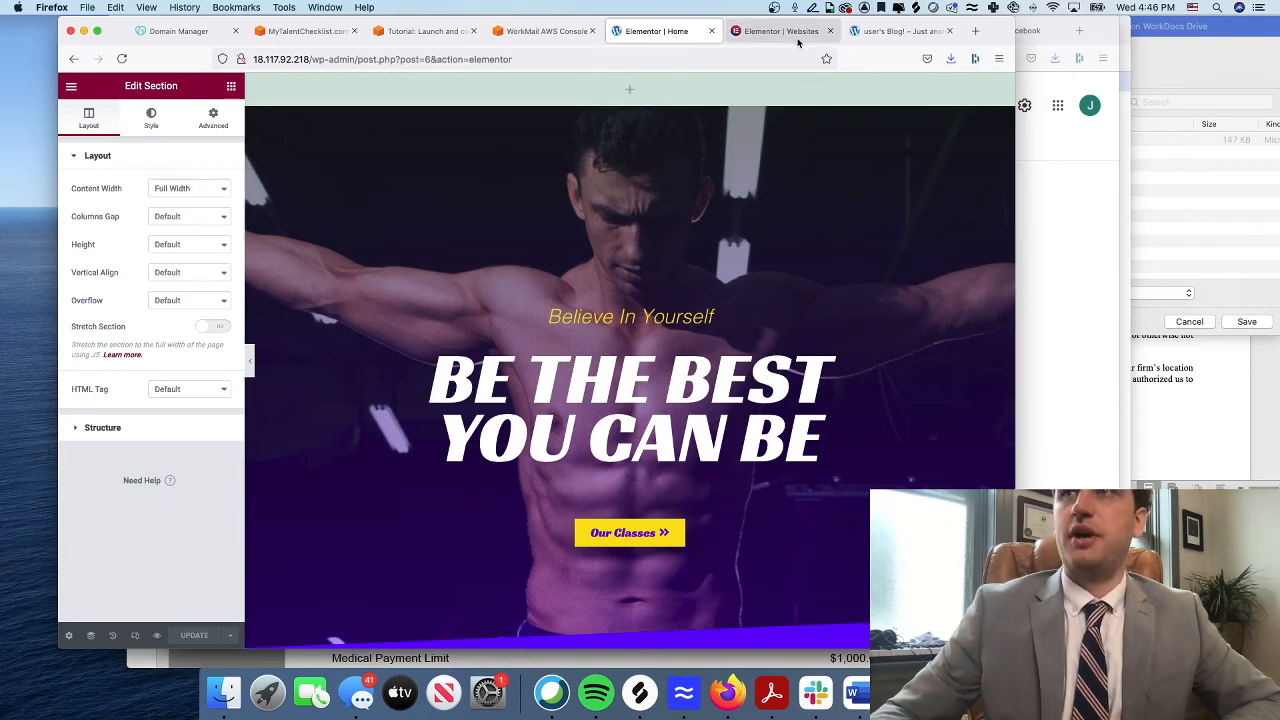
Exit Elementor to the dashboard and view the live Home page's gym design
left_click(71, 88)
left_click(143, 313)
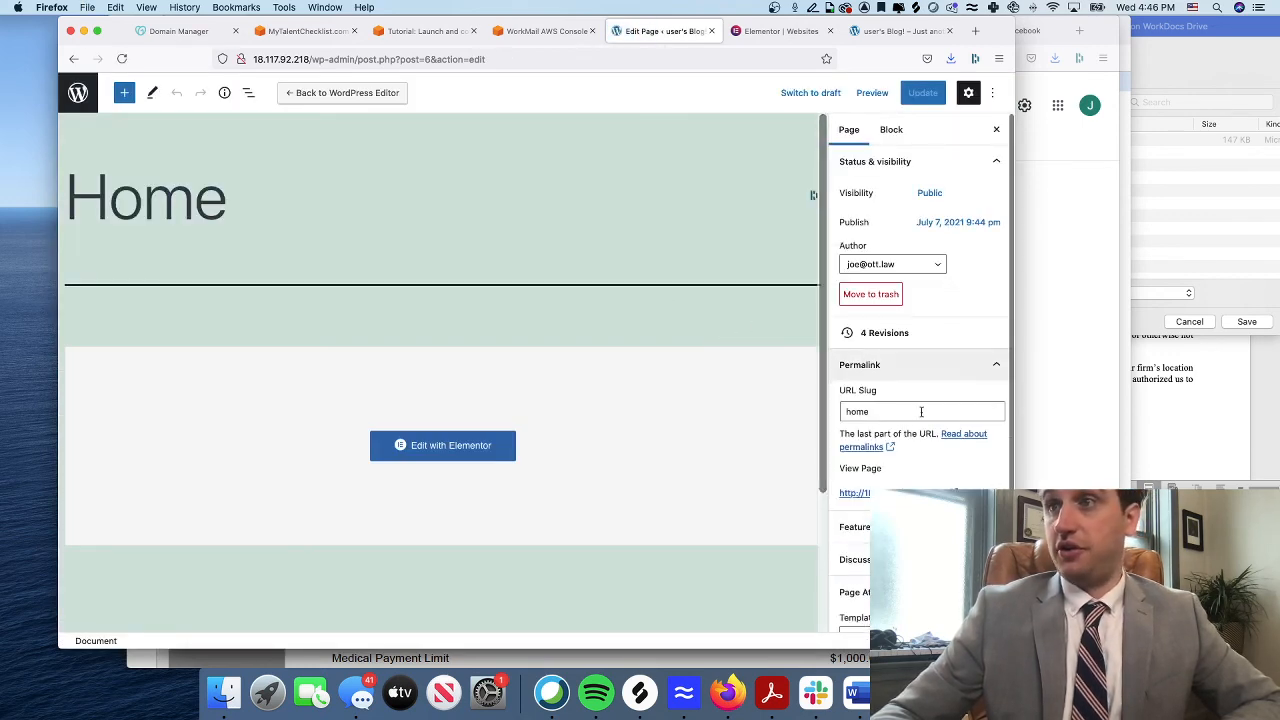
left_click(856, 493)
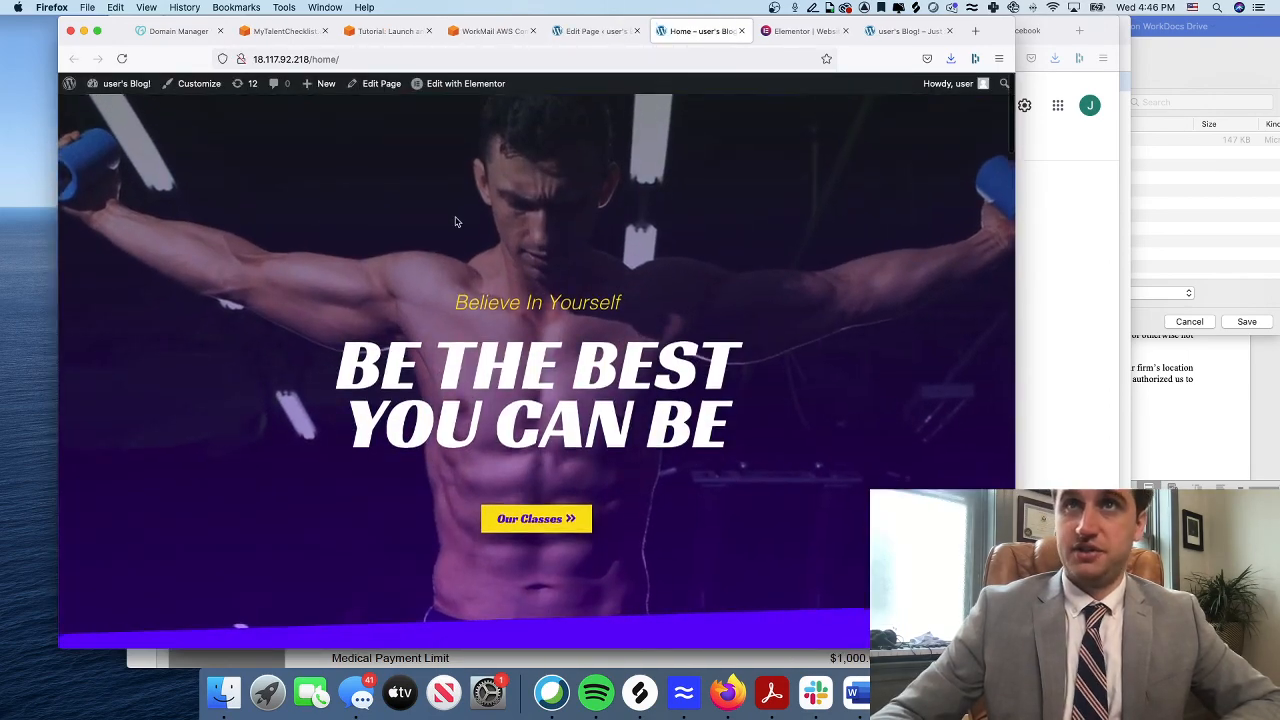
scroll(456, 222, "down", 10)
scroll(456, 222, "down", 5)
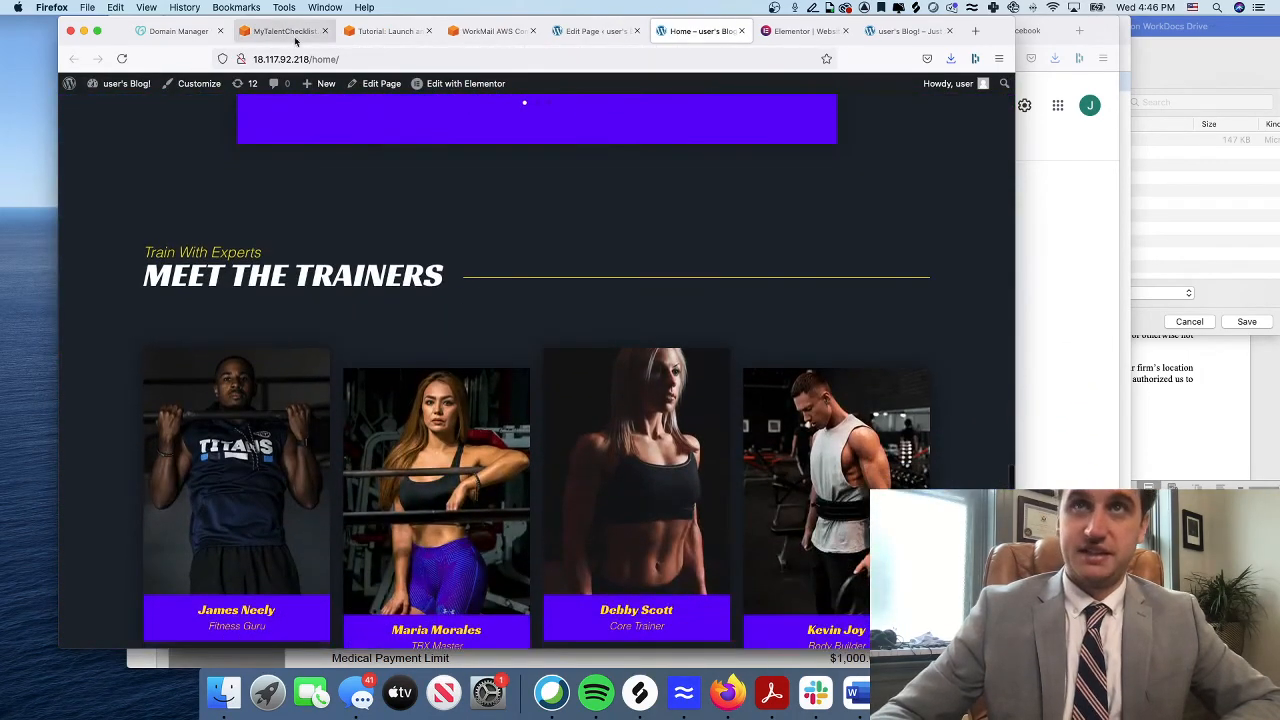
scroll(363, 206, "up", 8)
scroll(351, 192, "up", 10)
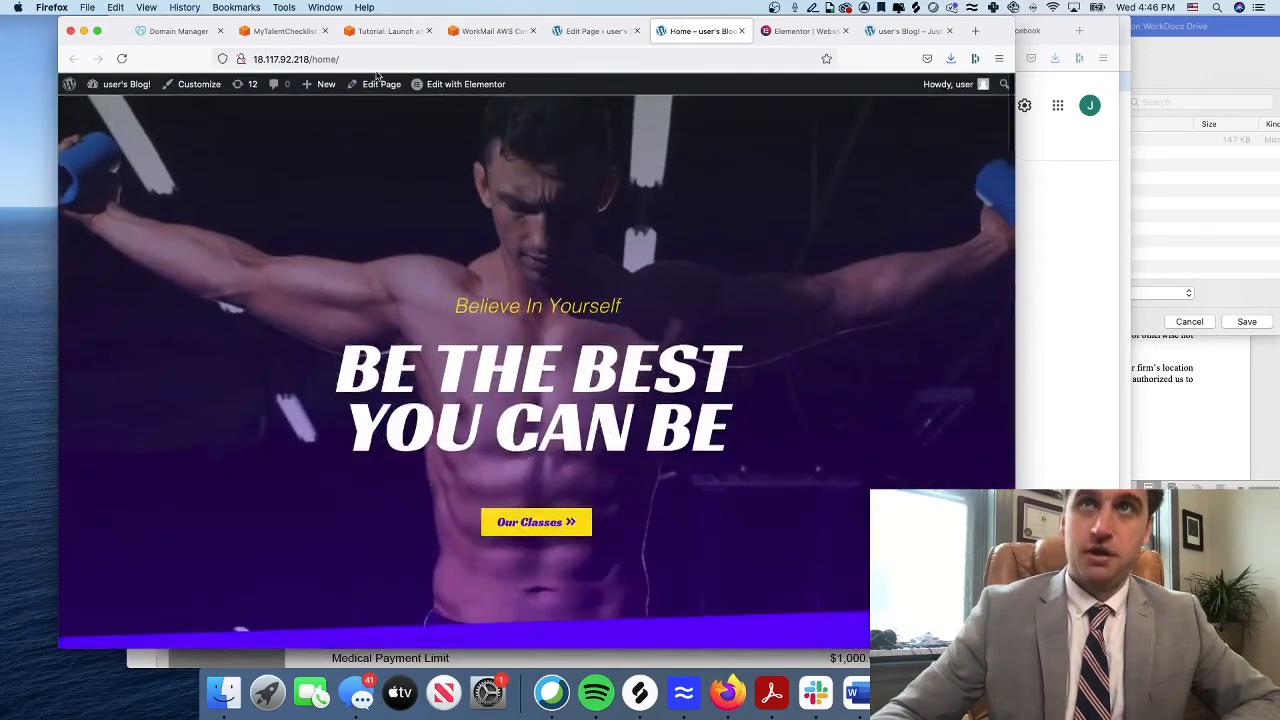
Return to the Lightsail page for the MyTalentChecklist.com instance
left_click(228, 55)
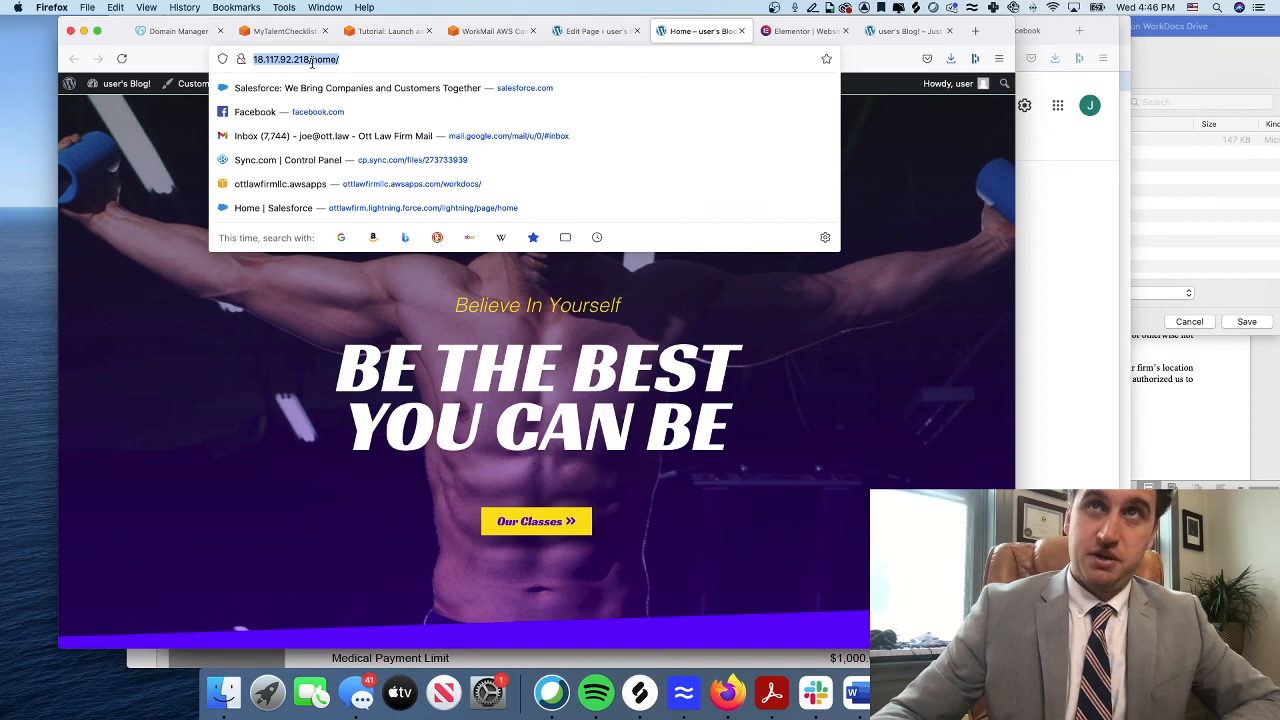
left_click(279, 39)
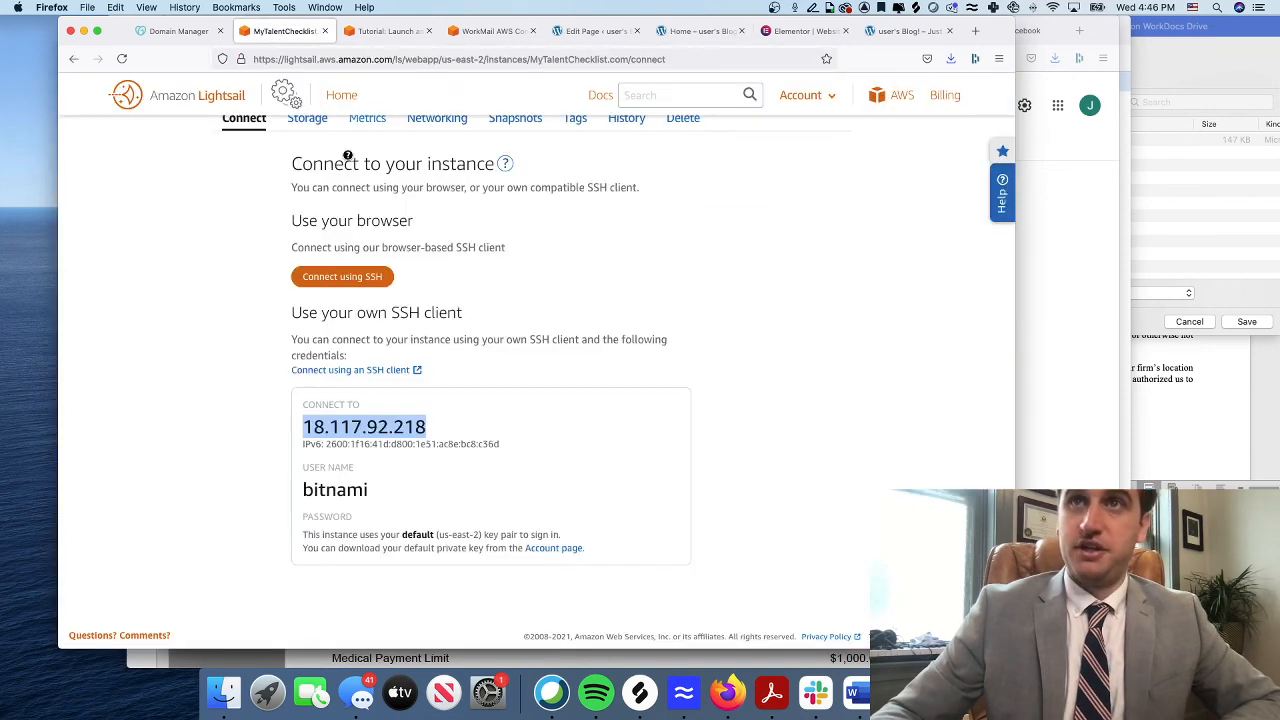
scroll(347, 155, "up", 5)
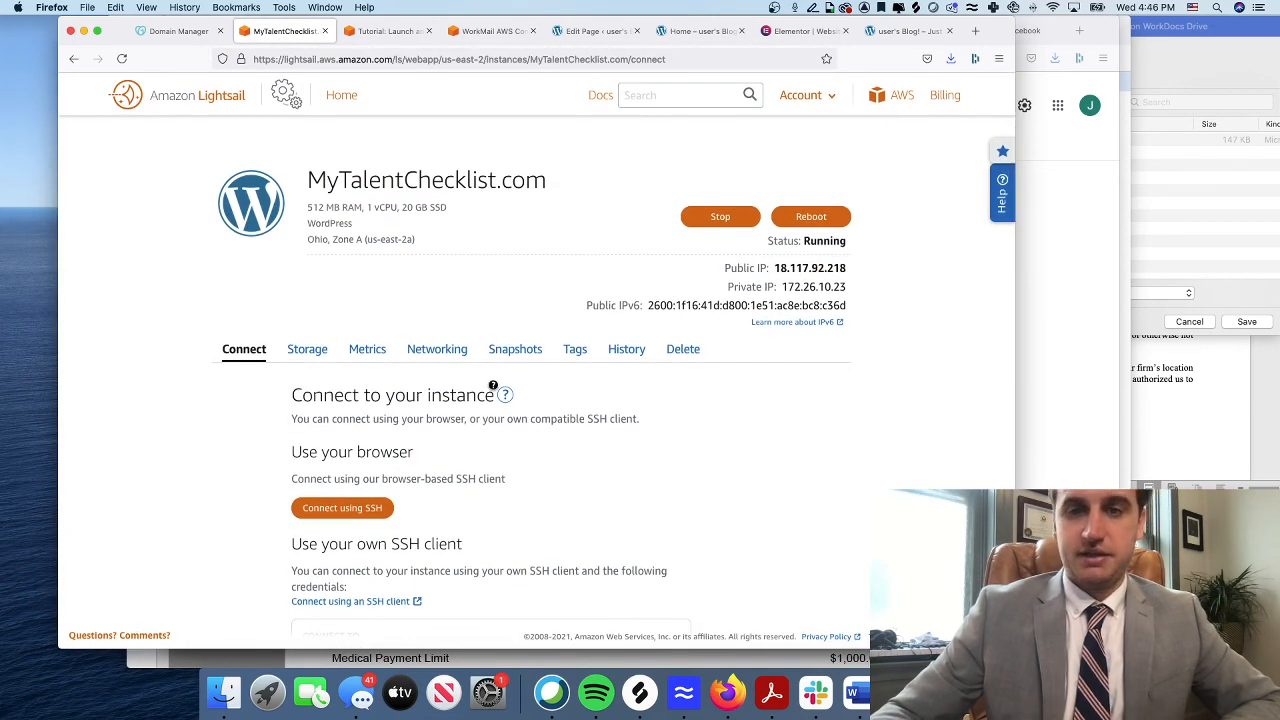